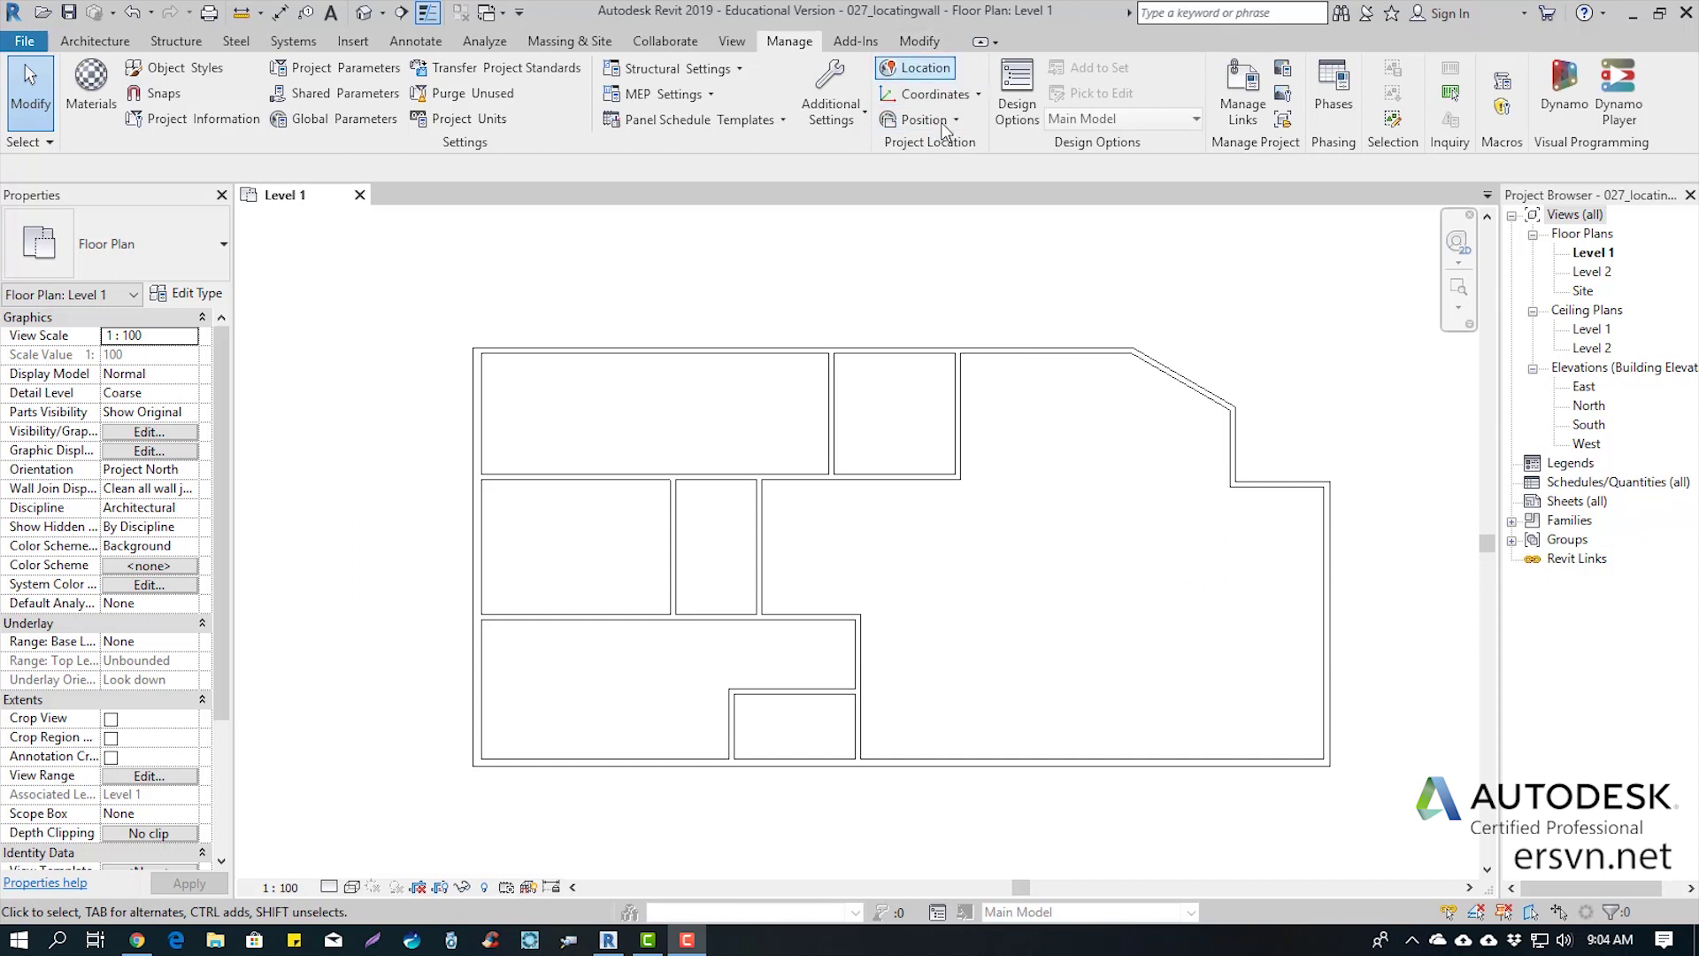
Switch the ribbon to the Modify tab while viewing the Level 1 floor plan
{"action": "left_click", "coordinate": [920, 42]}
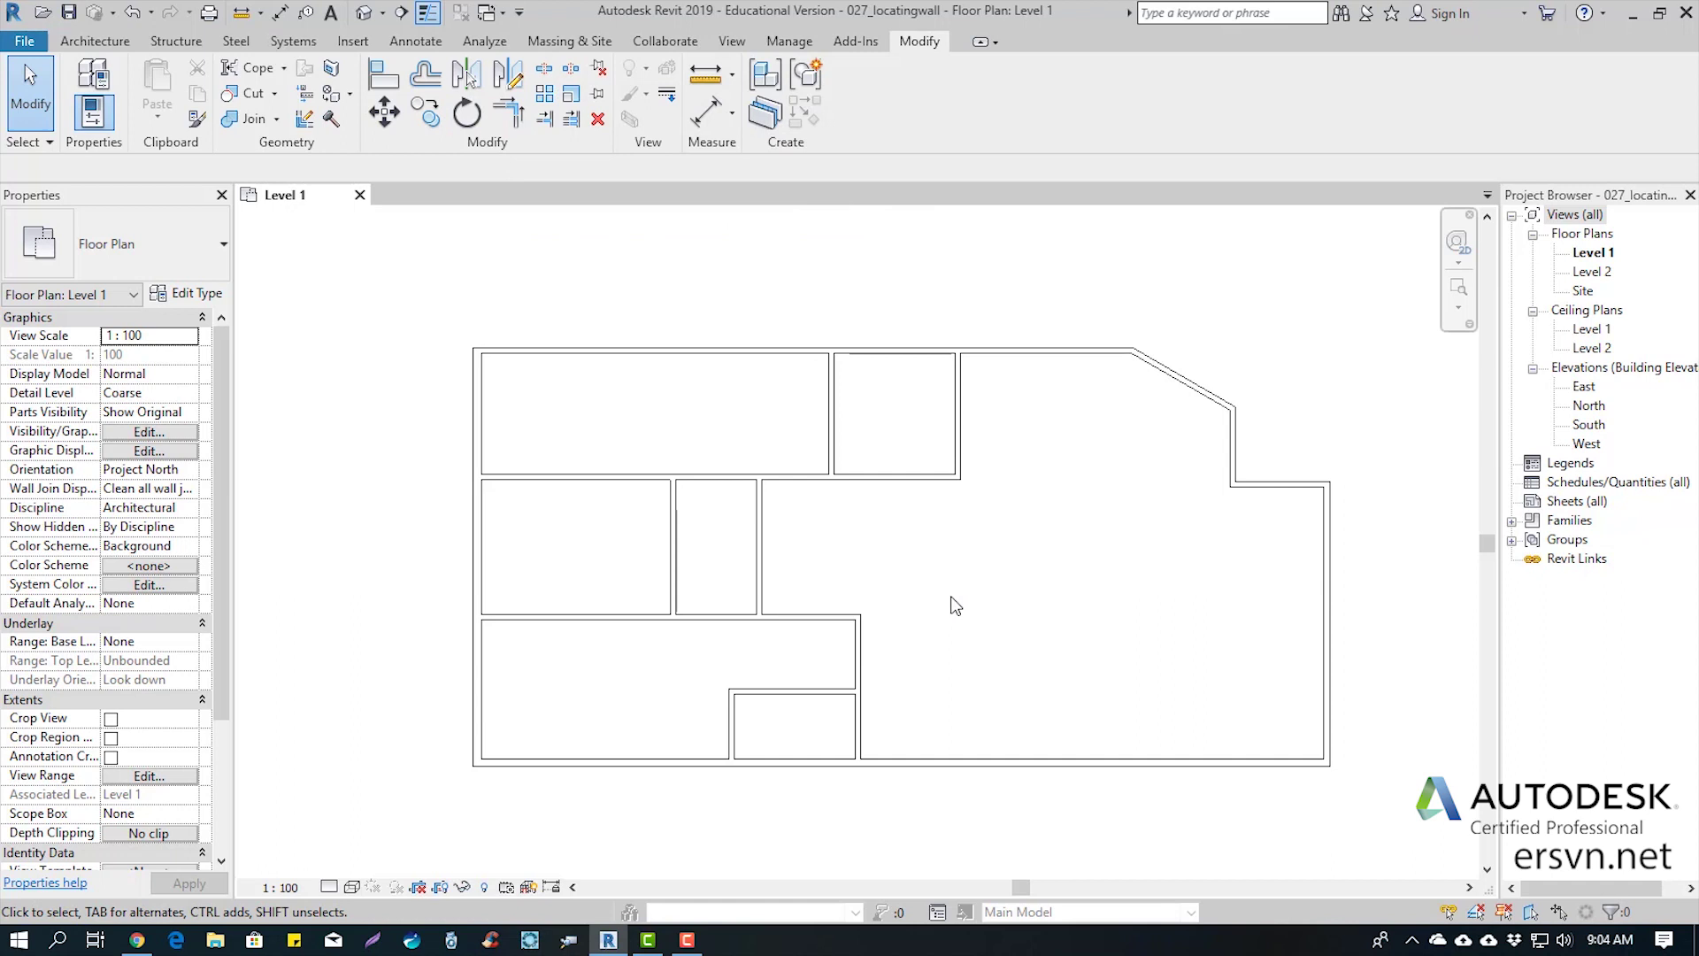
Zoom and pan the Level 1 plan into position, then start the Move tool
{"action": "scroll", "coordinate": [955, 606], "scroll_direction": "up", "scroll_amount": 2}
{"action": "scroll", "coordinate": [924, 557], "scroll_direction": "down", "scroll_amount": 1}
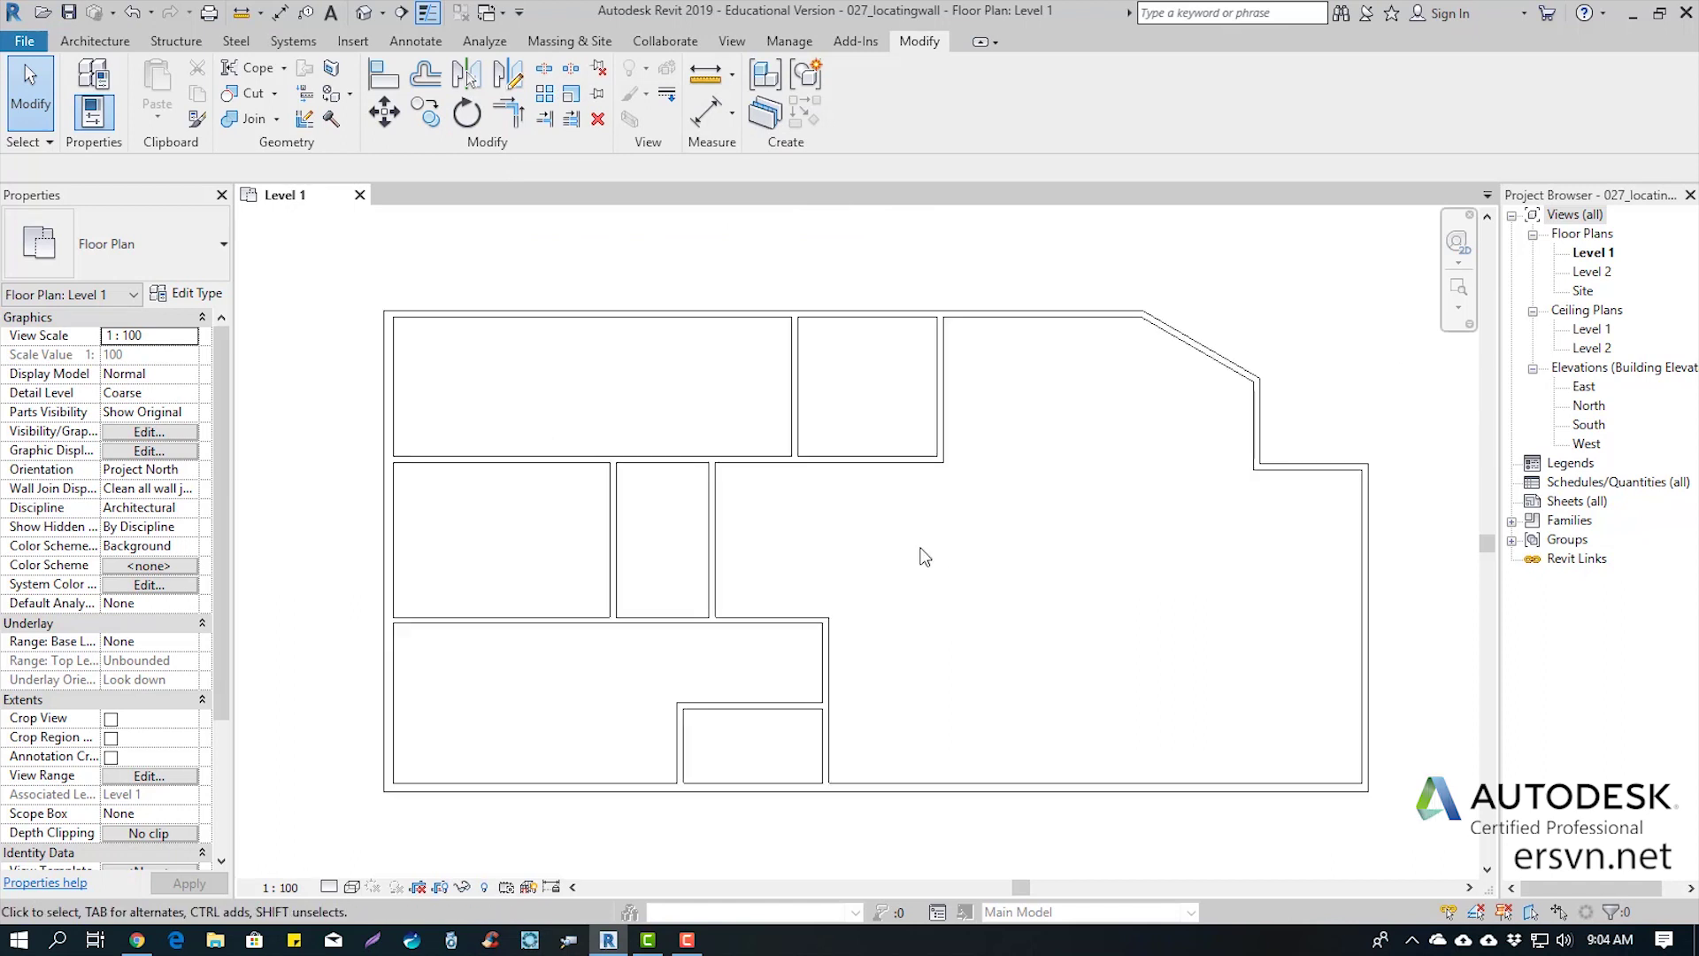
{"action": "mouse_move", "coordinate": [922, 541]}
{"action": "middle_mouse_down"}
{"action": "mouse_move", "coordinate": [936, 566]}
{"action": "mouse_move", "coordinate": [936, 551]}
{"action": "middle_mouse_up"}
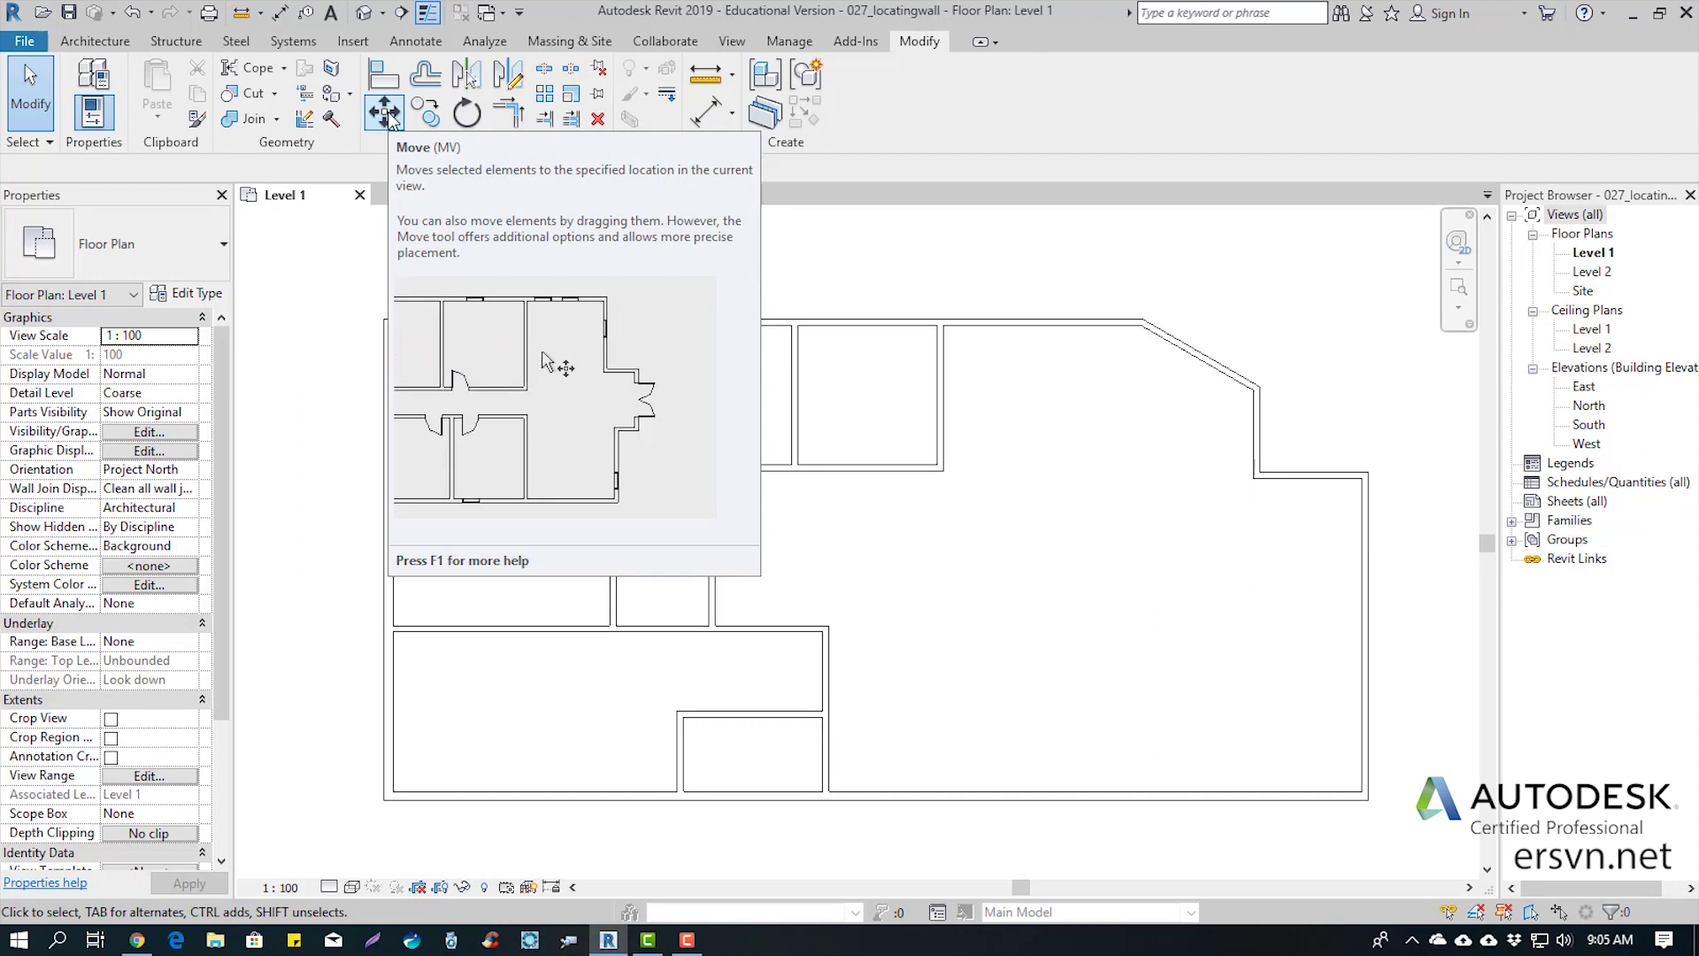
{"action": "left_click", "coordinate": [390, 120]}
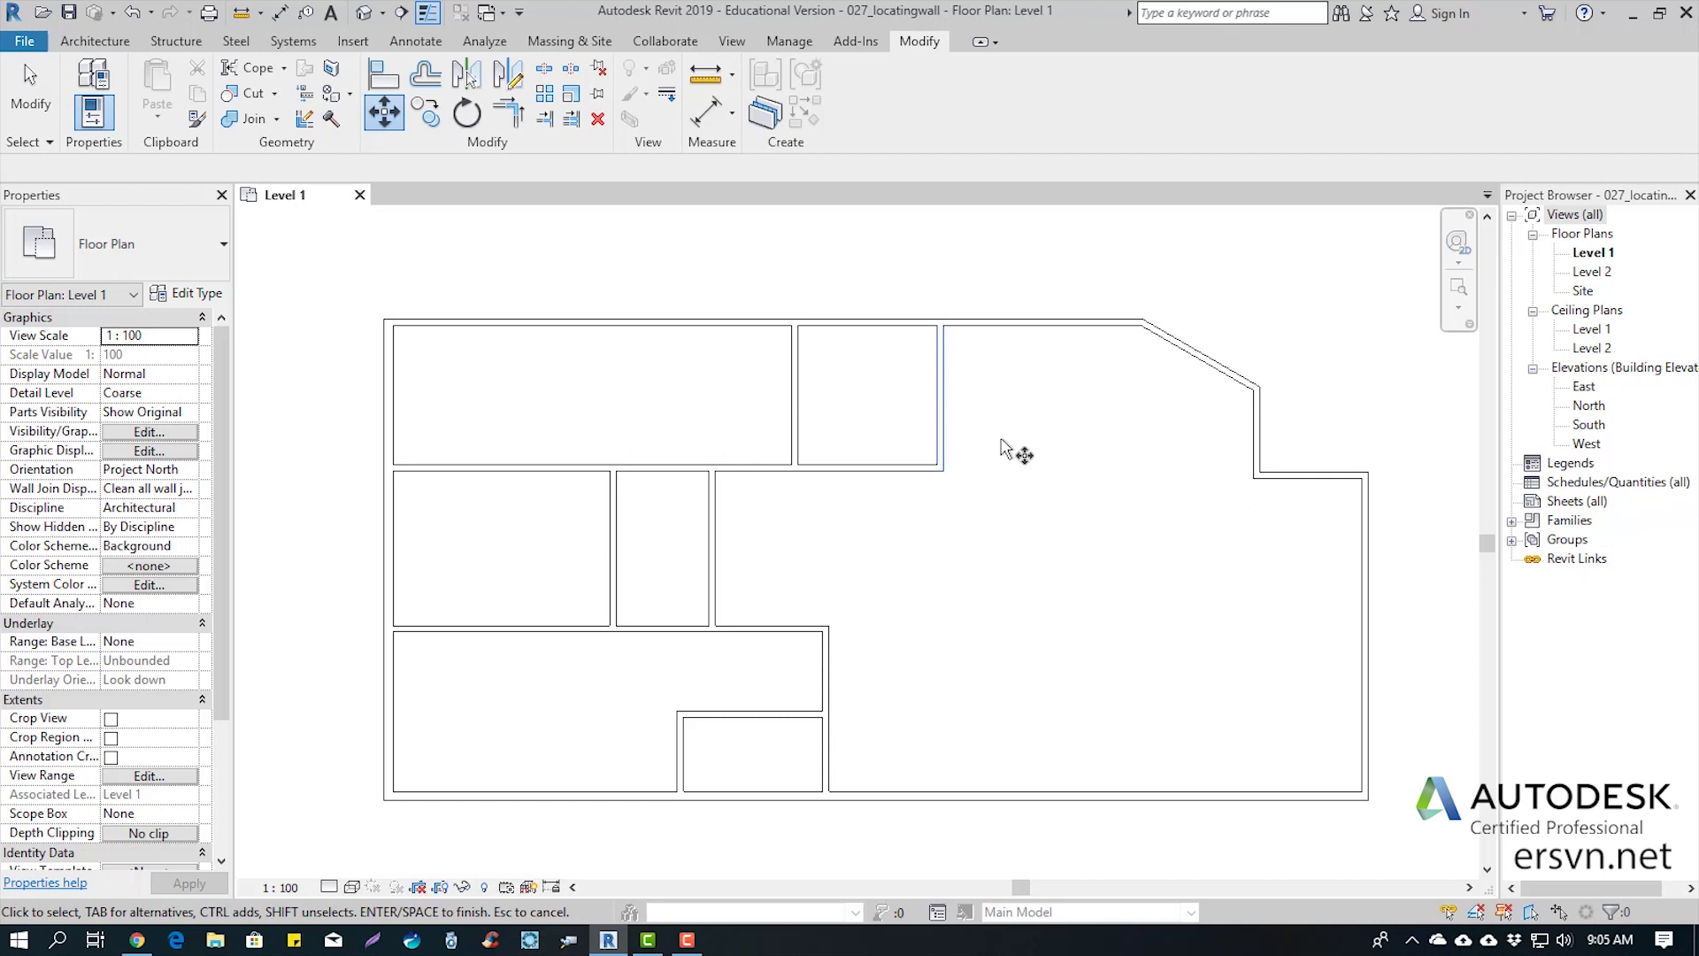
{"action": "left_click", "coordinate": [1003, 448]}
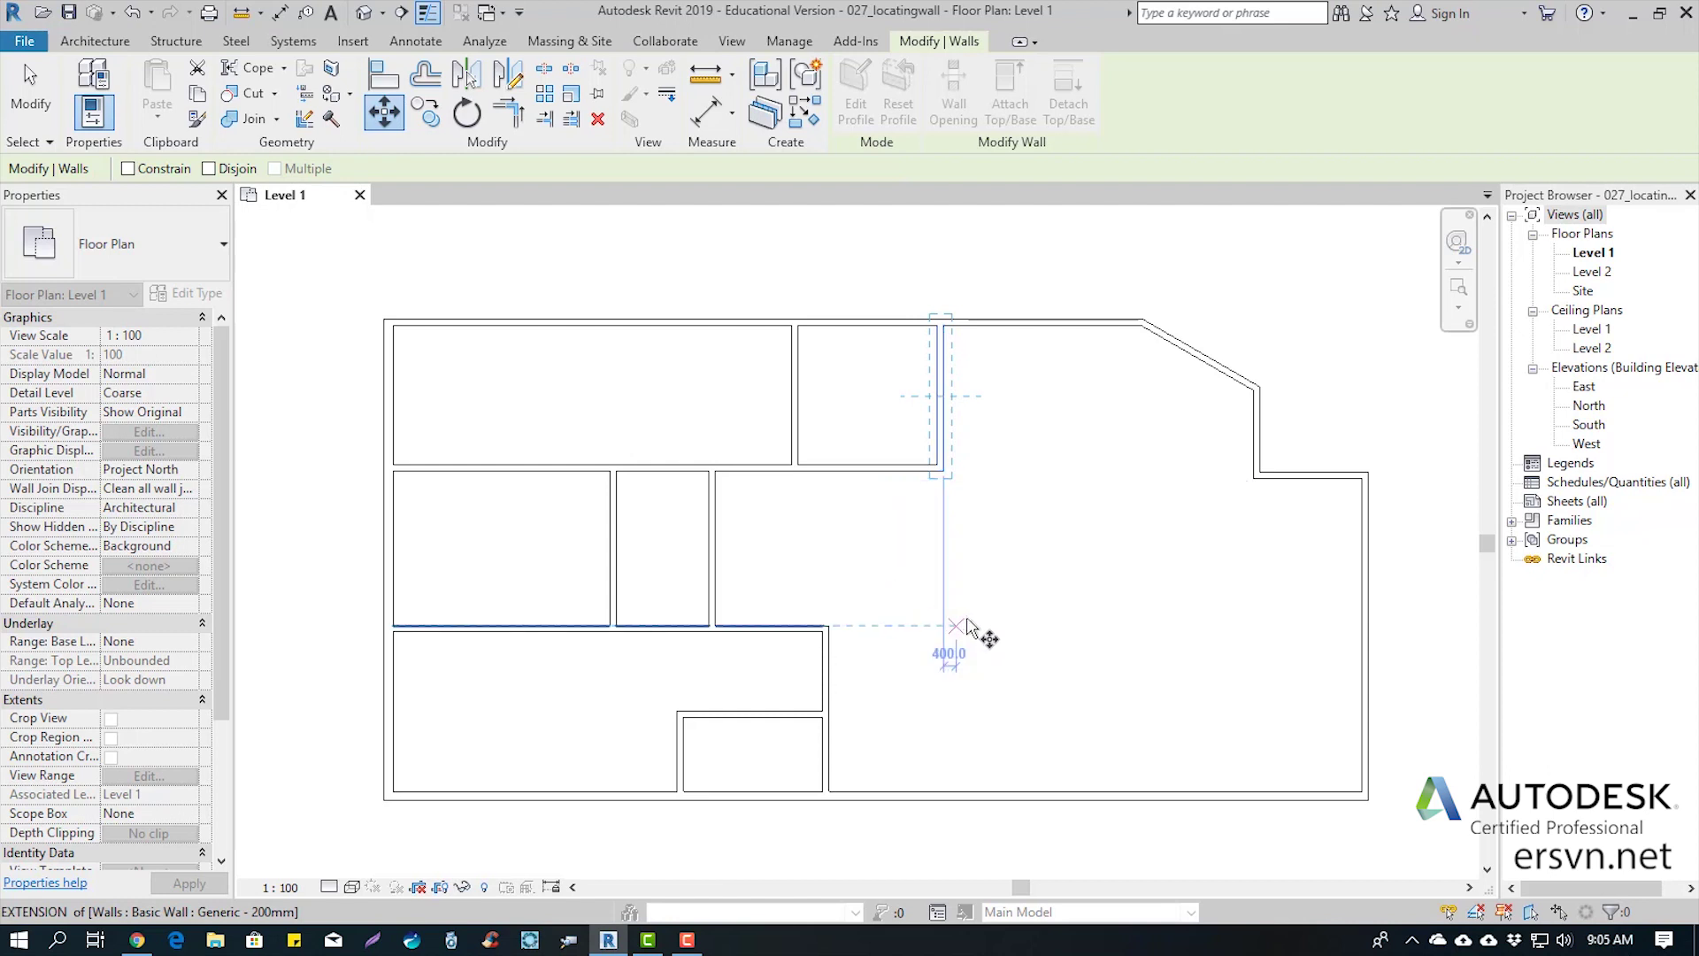
{"action": "scroll", "coordinate": [993, 584], "scroll_direction": "up", "scroll_amount": 1}
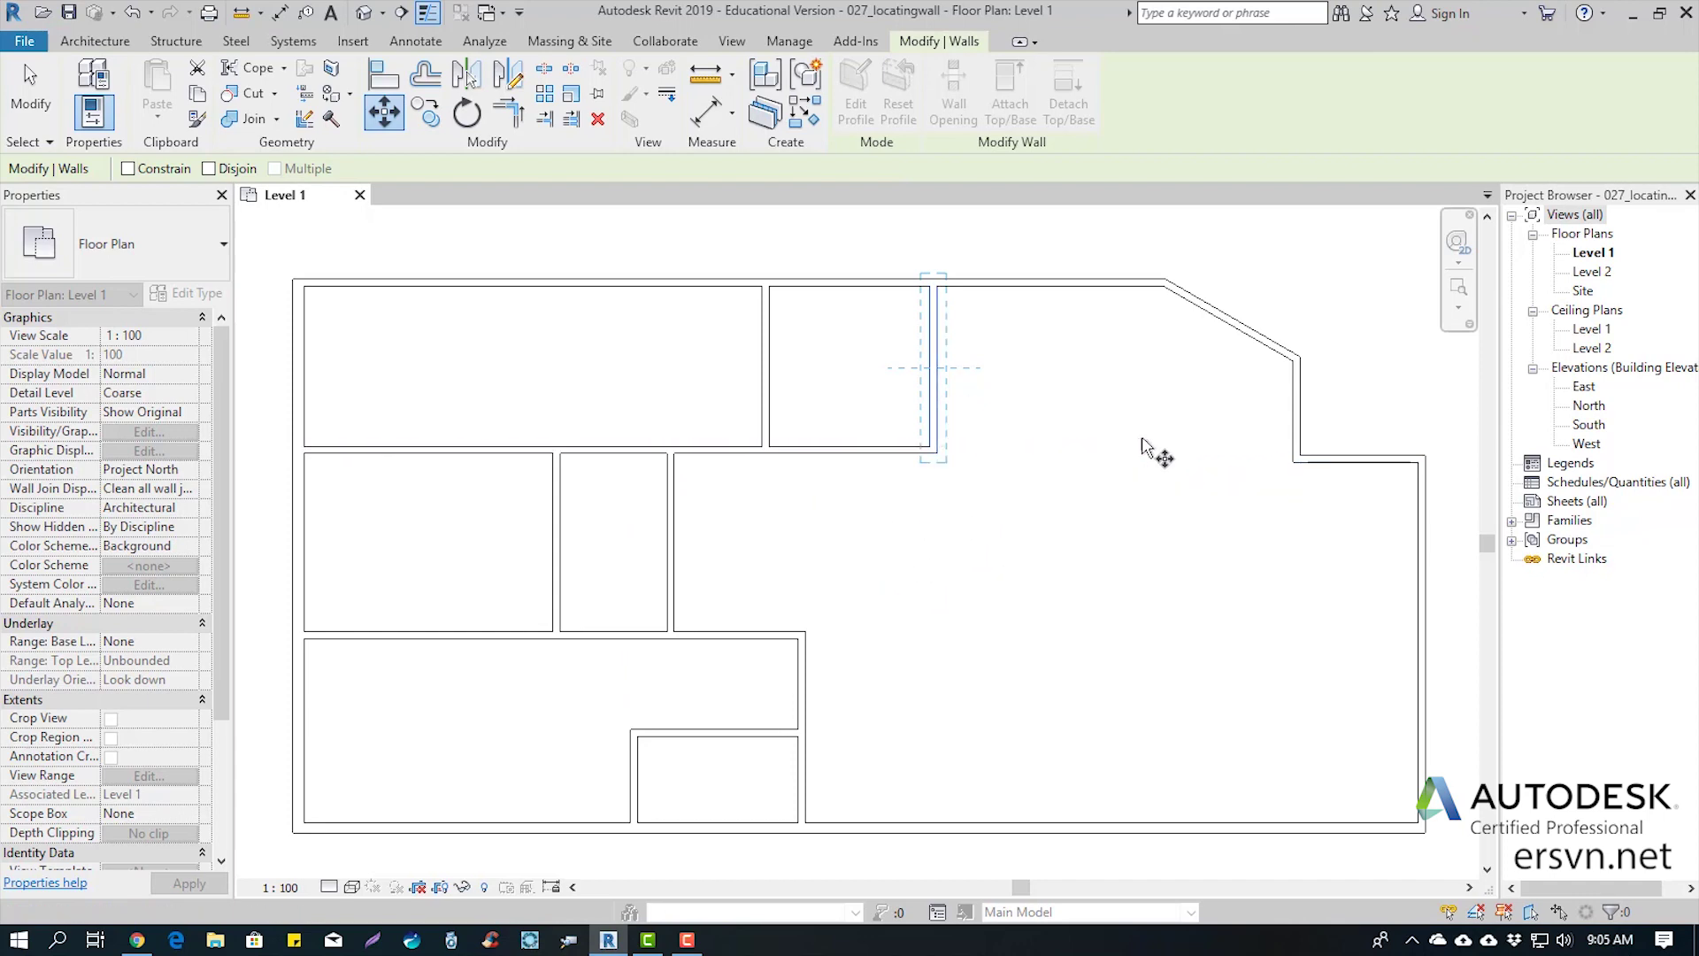
{"action": "left_click", "coordinate": [926, 438]}
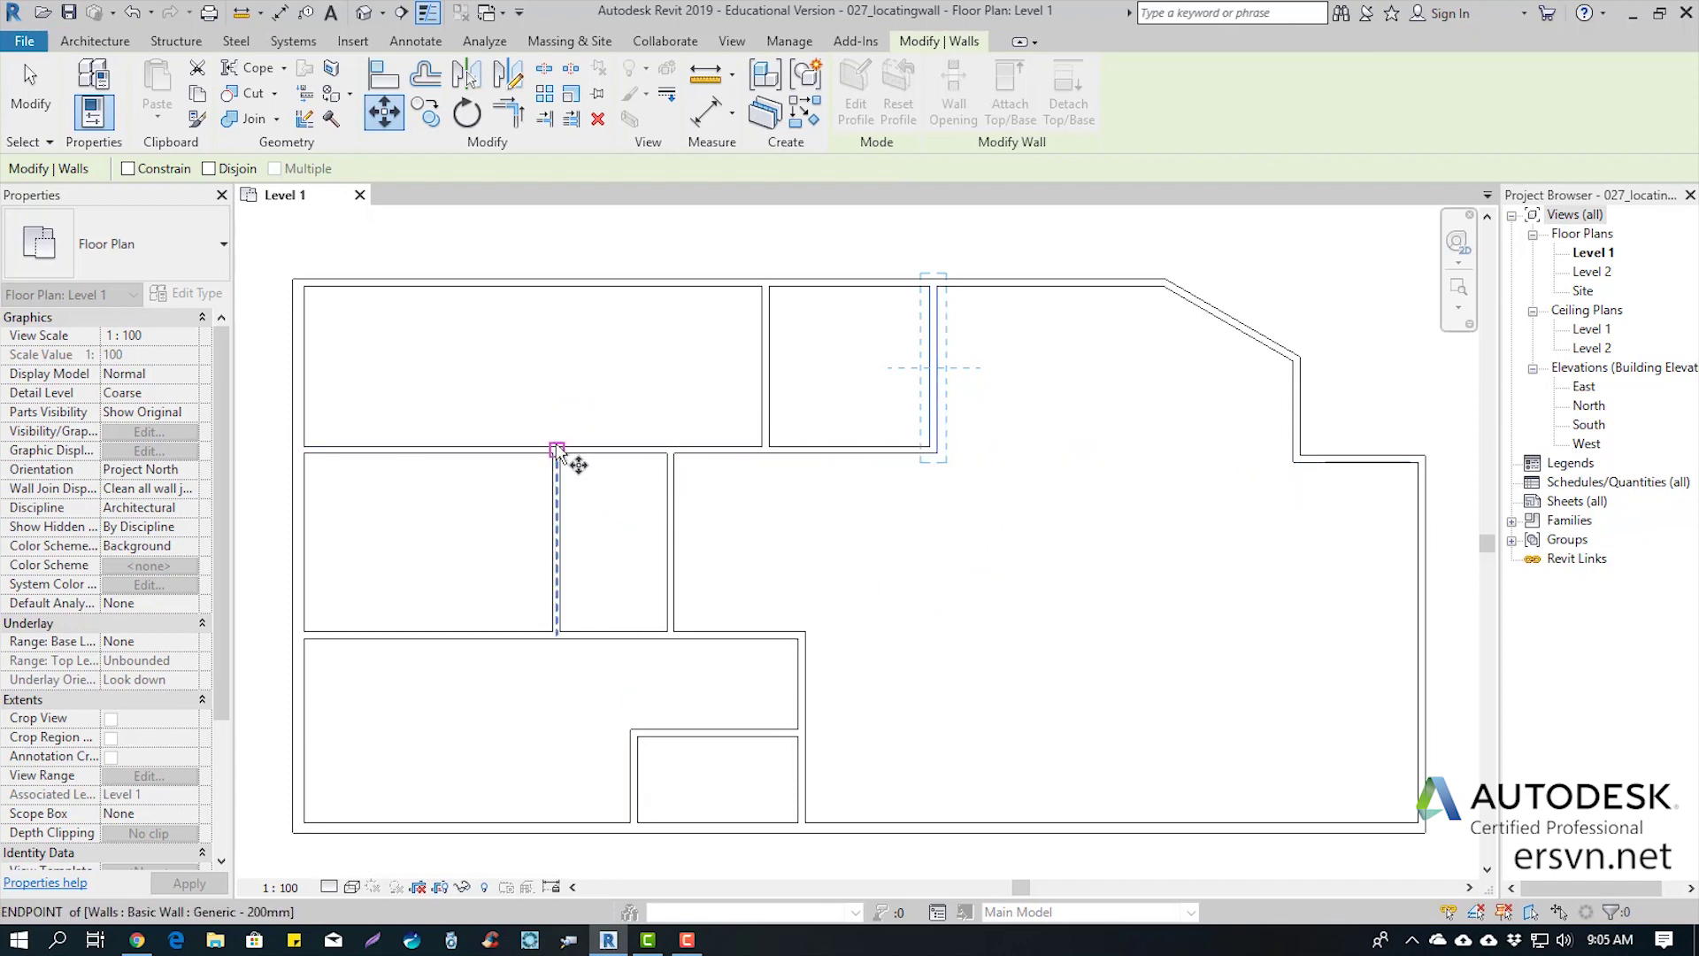
{"action": "scroll", "coordinate": [557, 454], "scroll_direction": "up", "scroll_amount": 2}
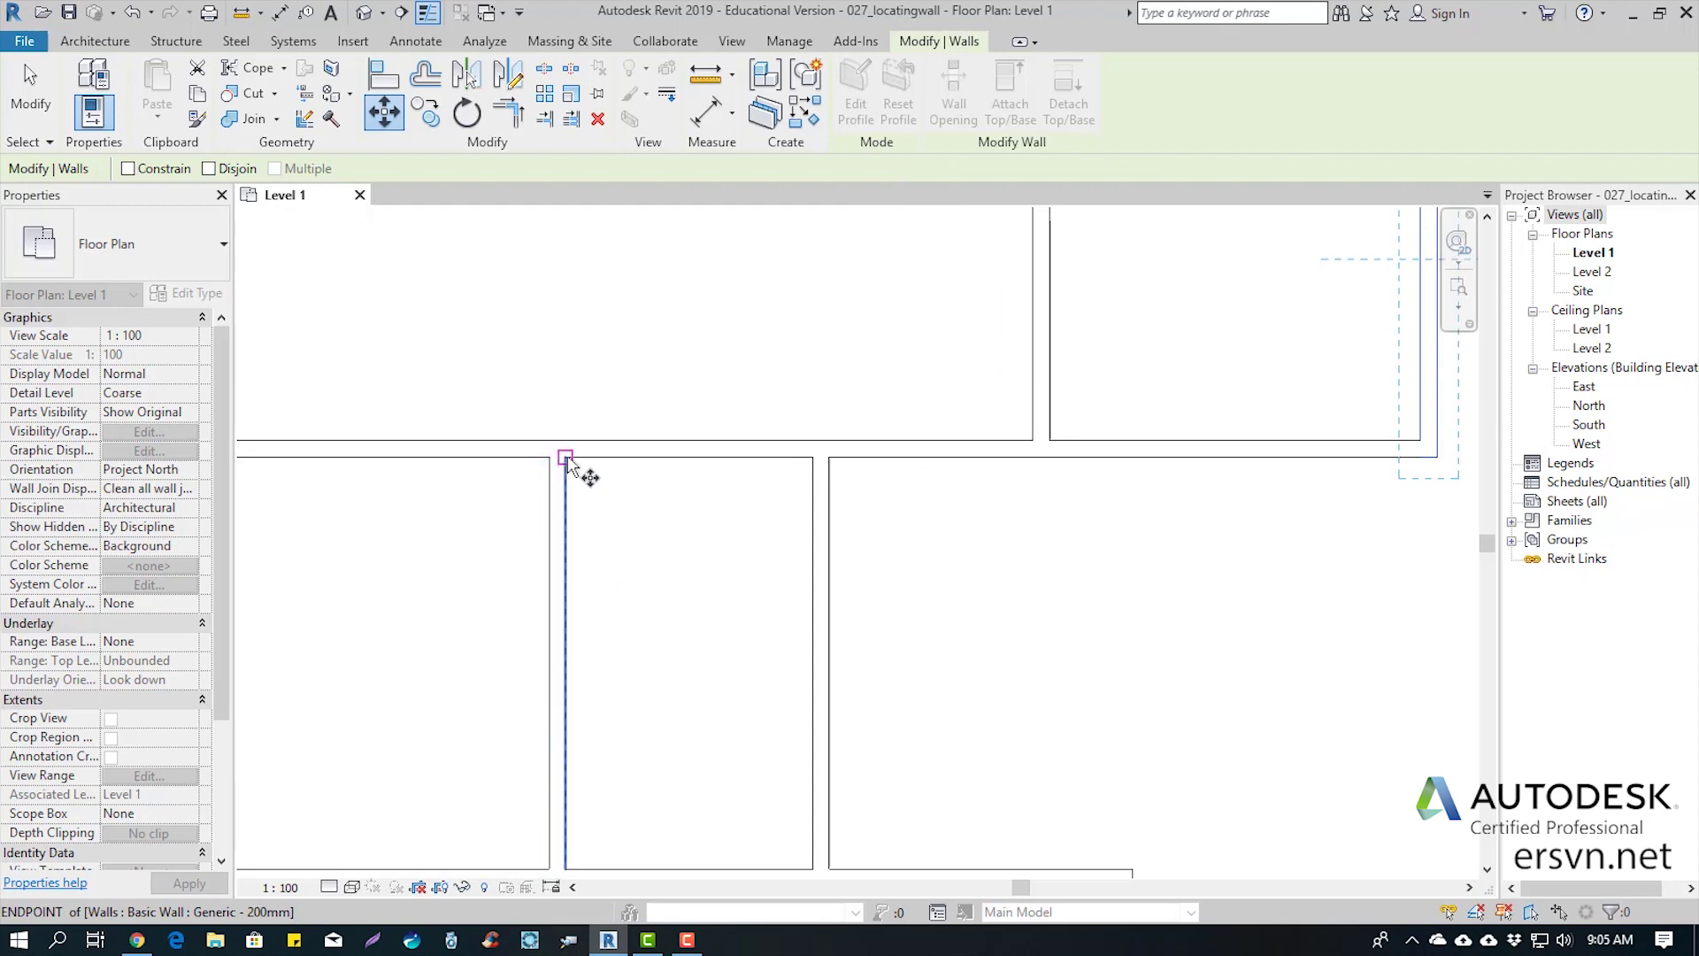
{"action": "scroll", "coordinate": [813, 469], "scroll_direction": "down", "scroll_amount": 2}
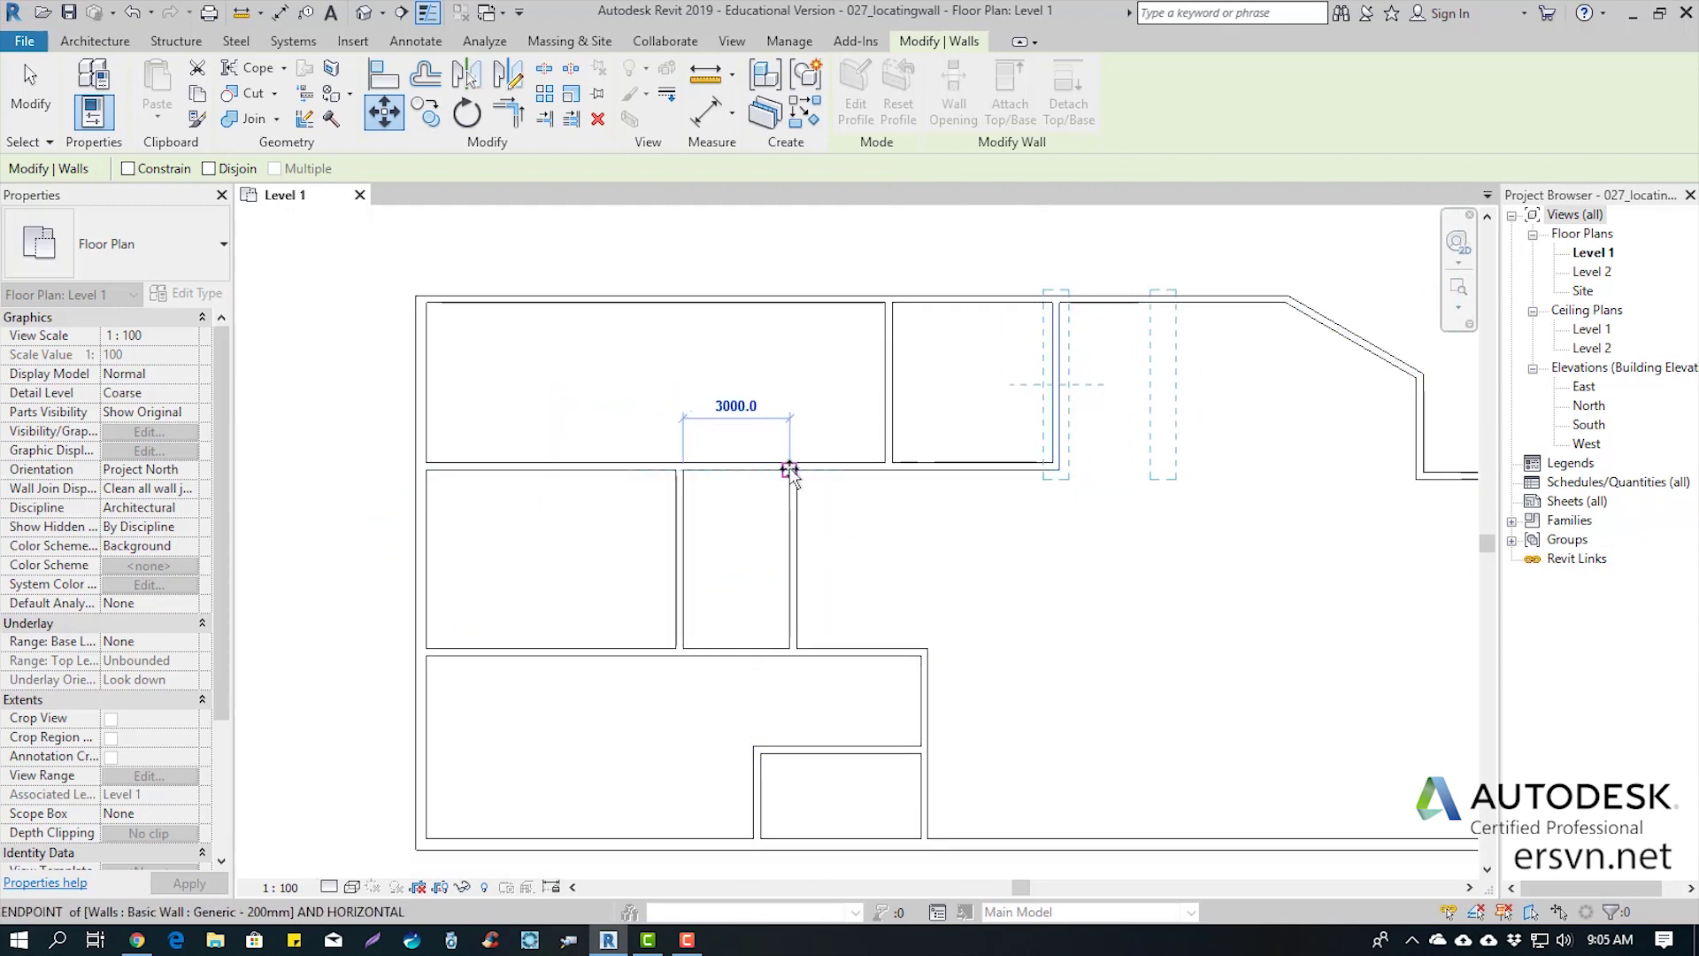
{"action": "left_click", "coordinate": [776, 476]}
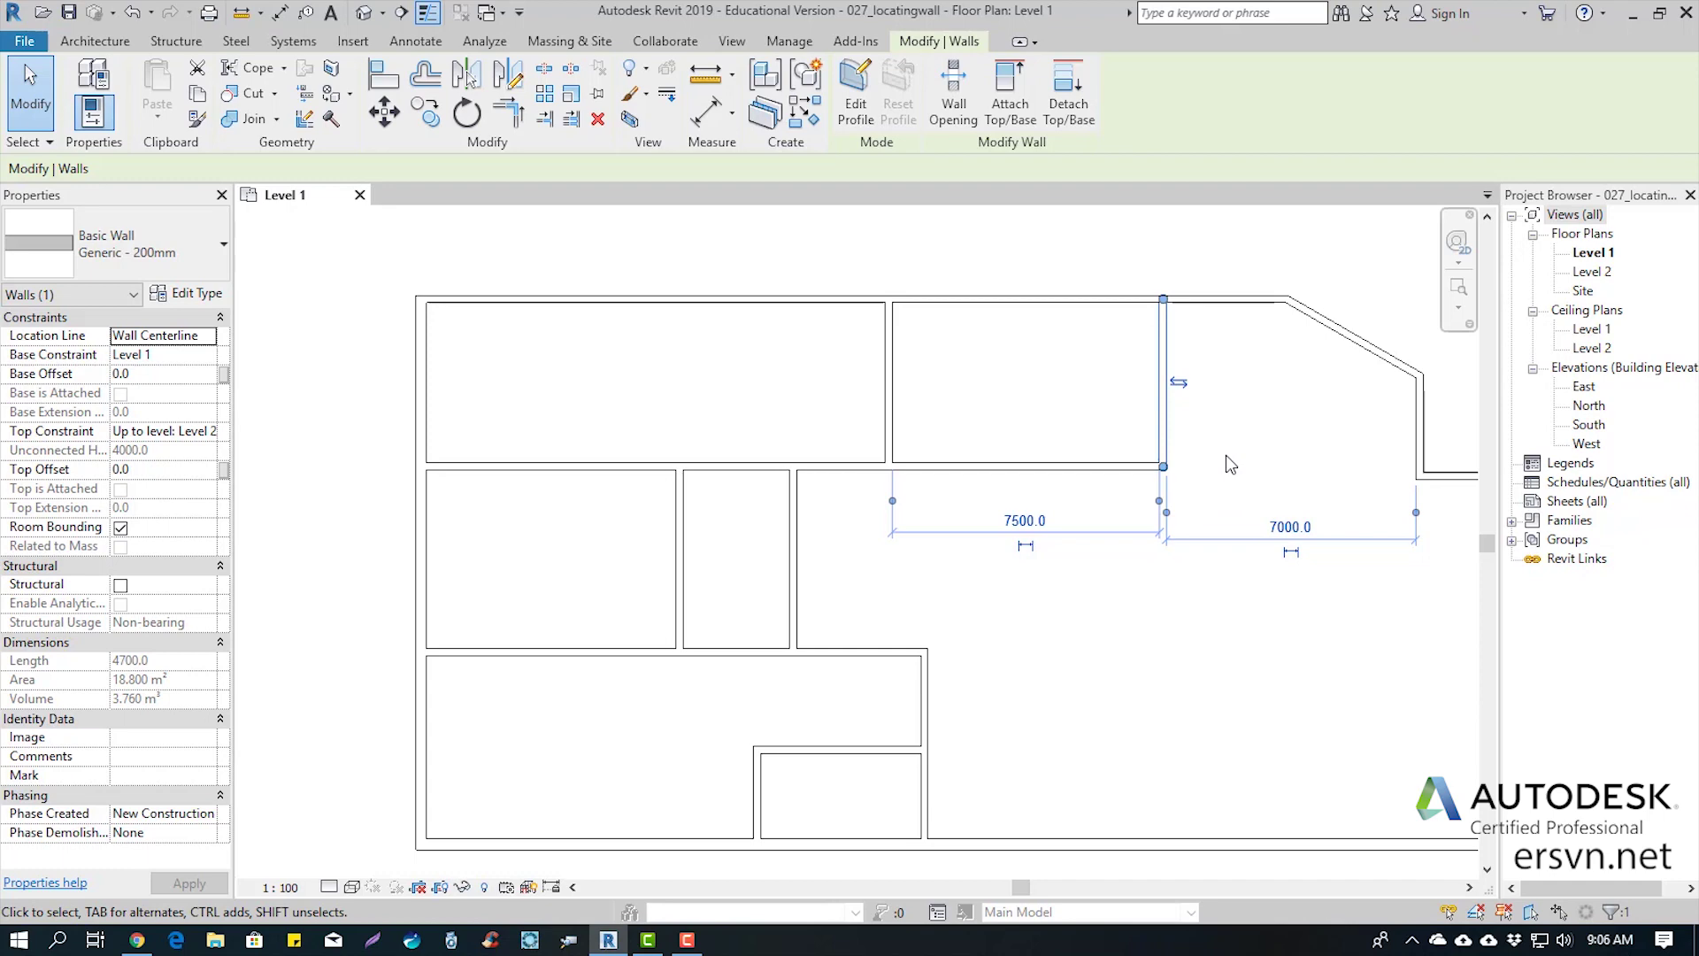
{"action": "key", "text": "ctrl+z"}
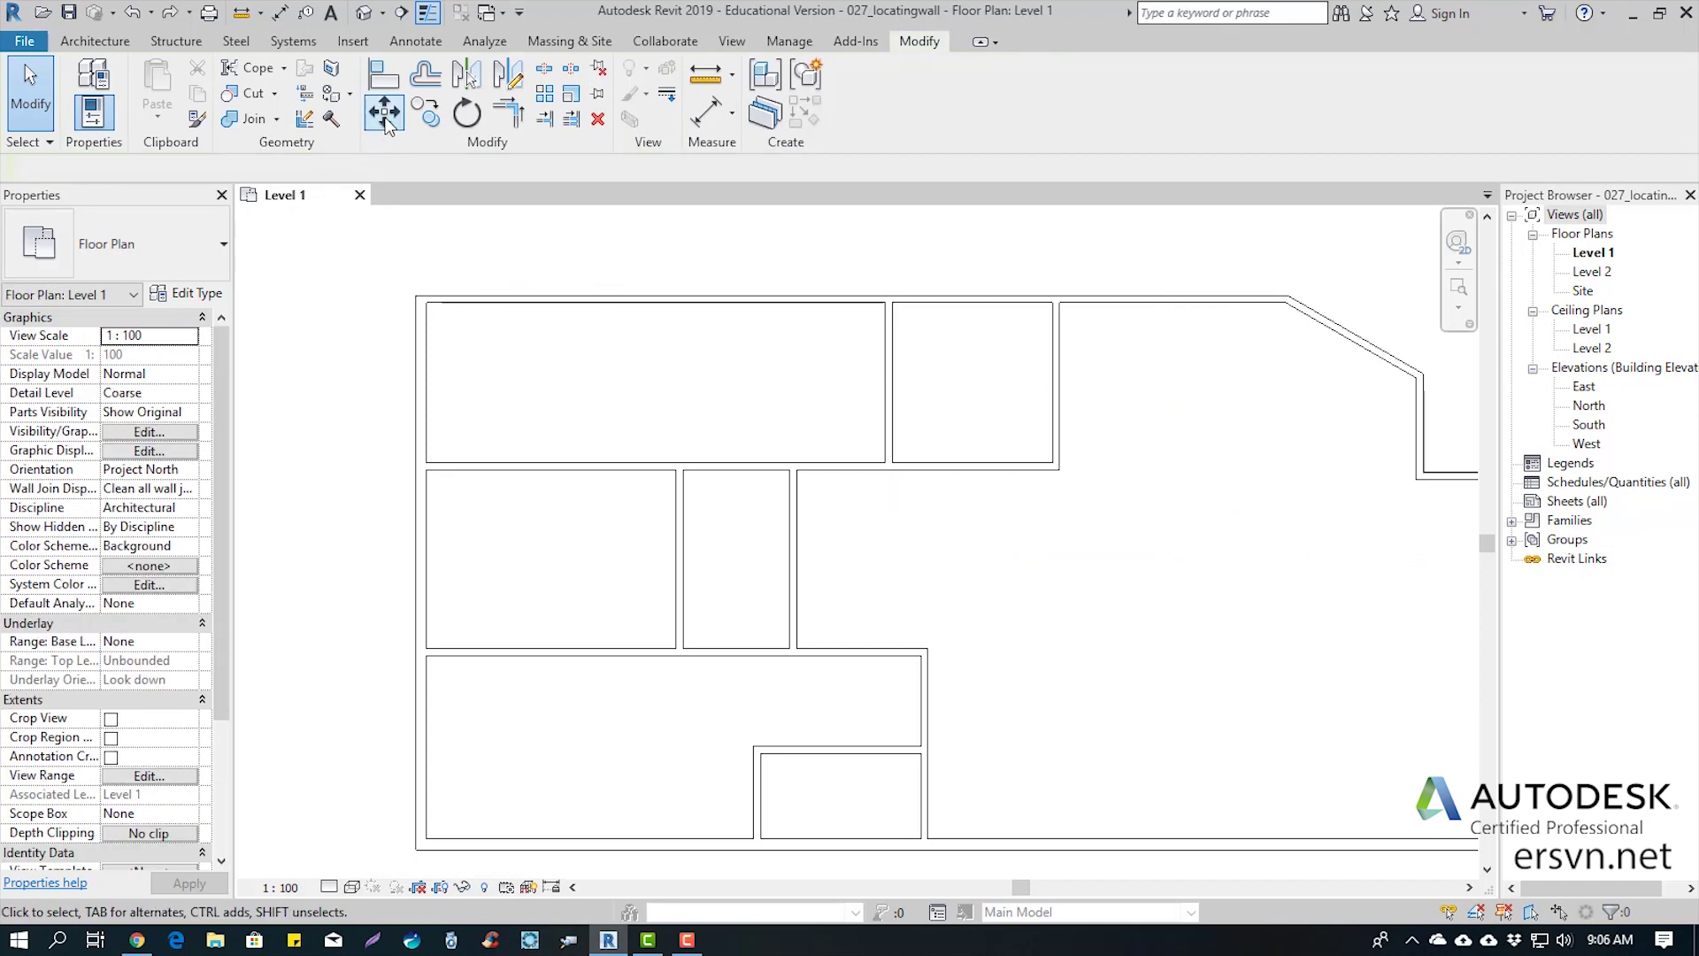
Move the second top room's right wall 1000 mm right, giving 5500 and 9000 spacings
{"action": "left_click", "coordinate": [385, 124]}
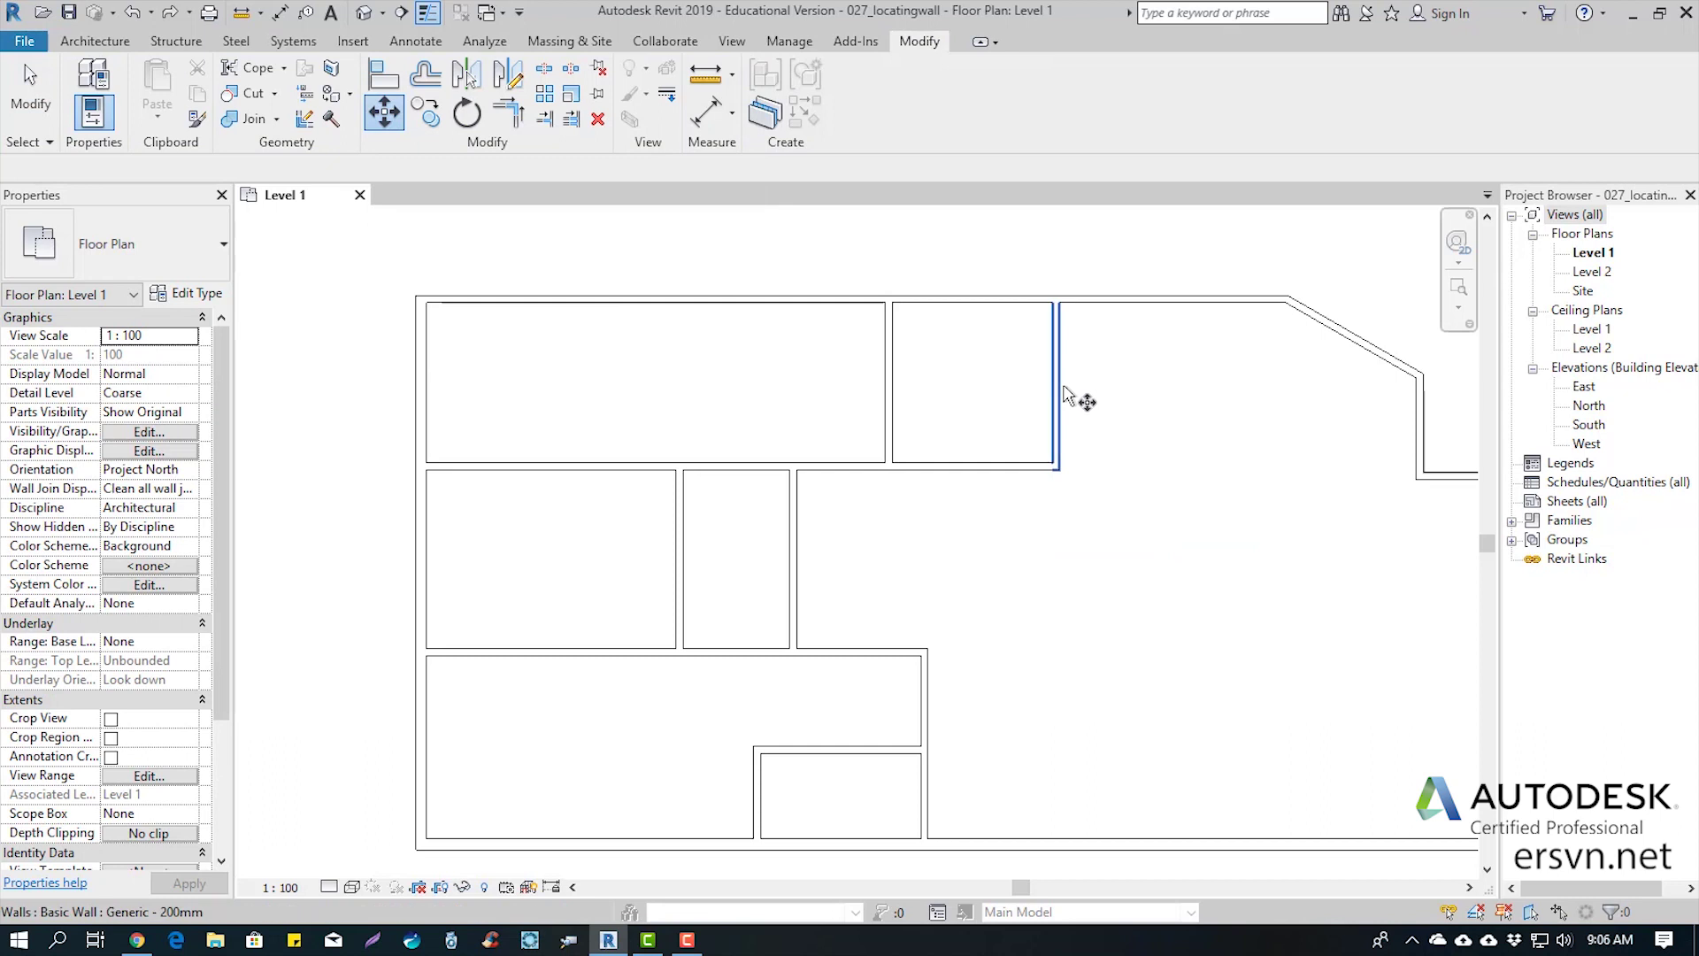
{"action": "left_click", "coordinate": [1067, 396]}
{"action": "key", "text": "Return"}
{"action": "left_click", "coordinate": [1138, 407]}
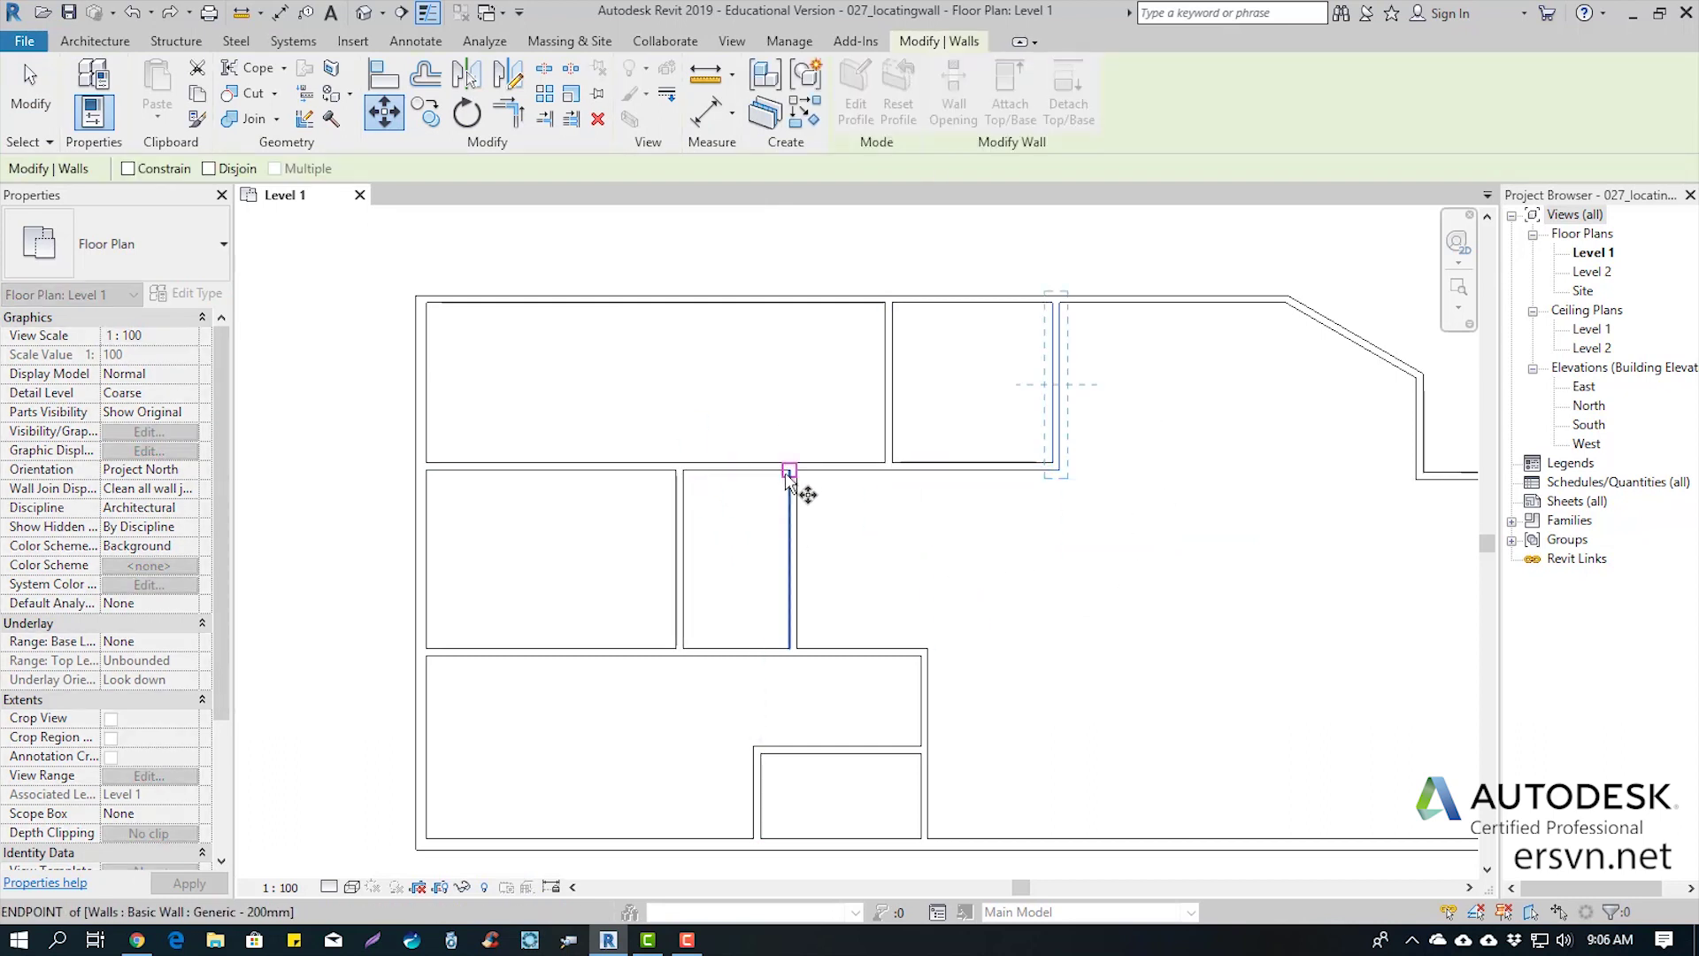
{"action": "left_click", "coordinate": [789, 472]}
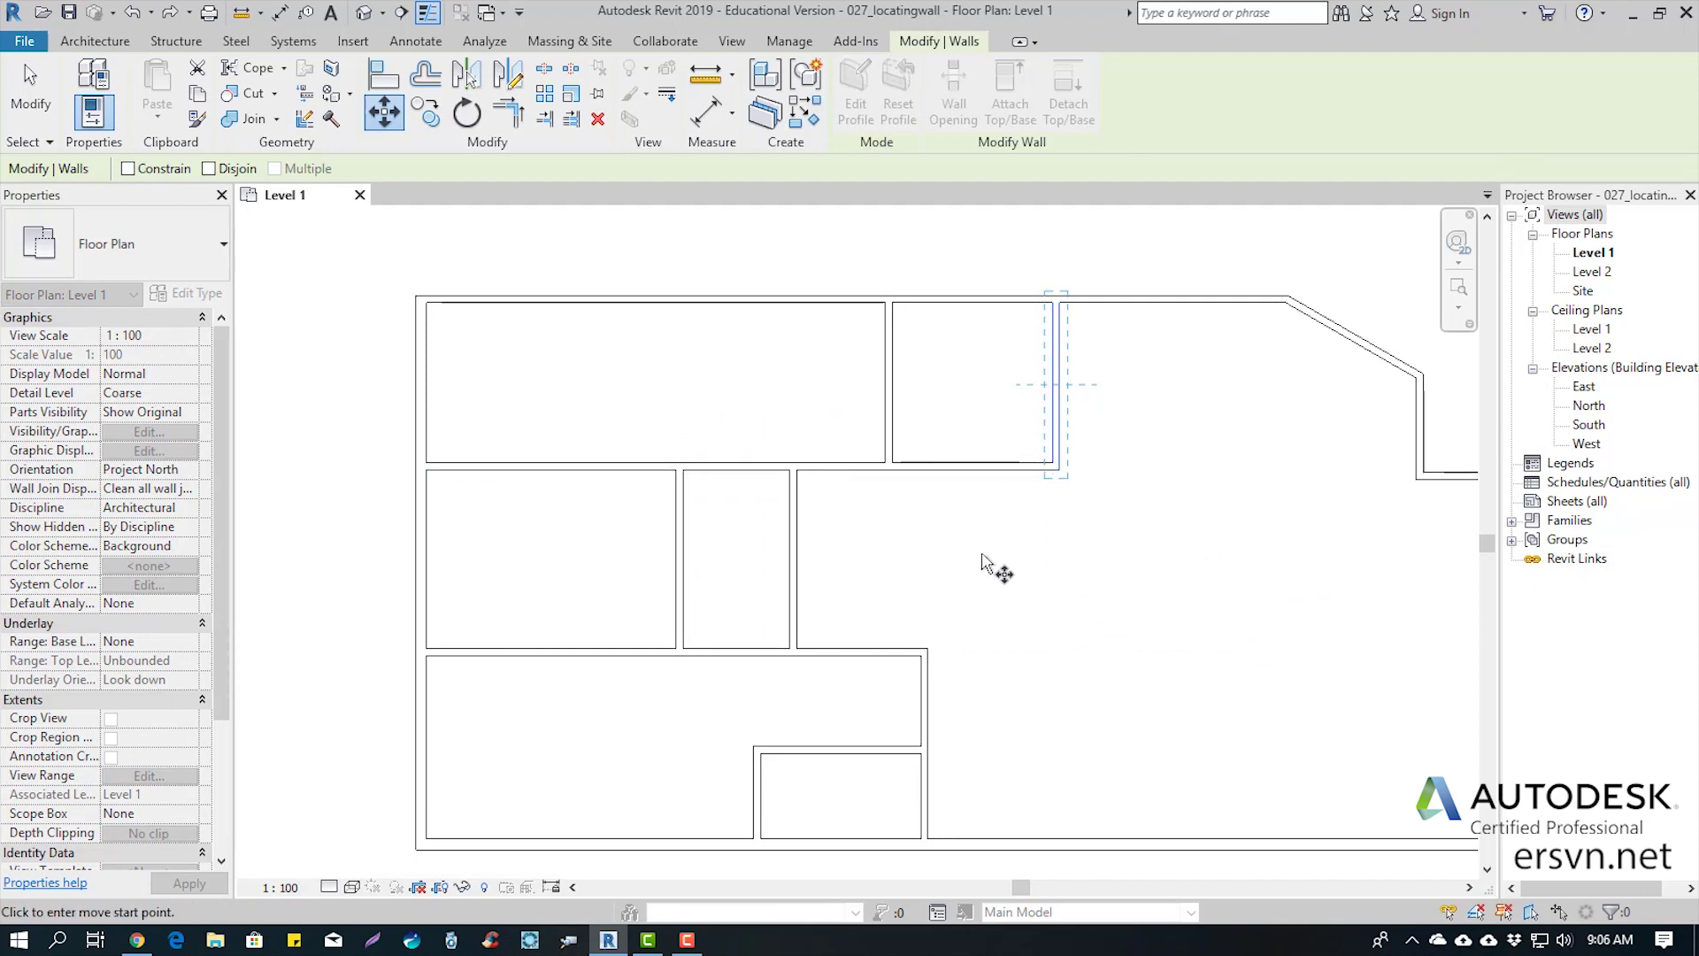
{"action": "left_click", "coordinate": [980, 554]}
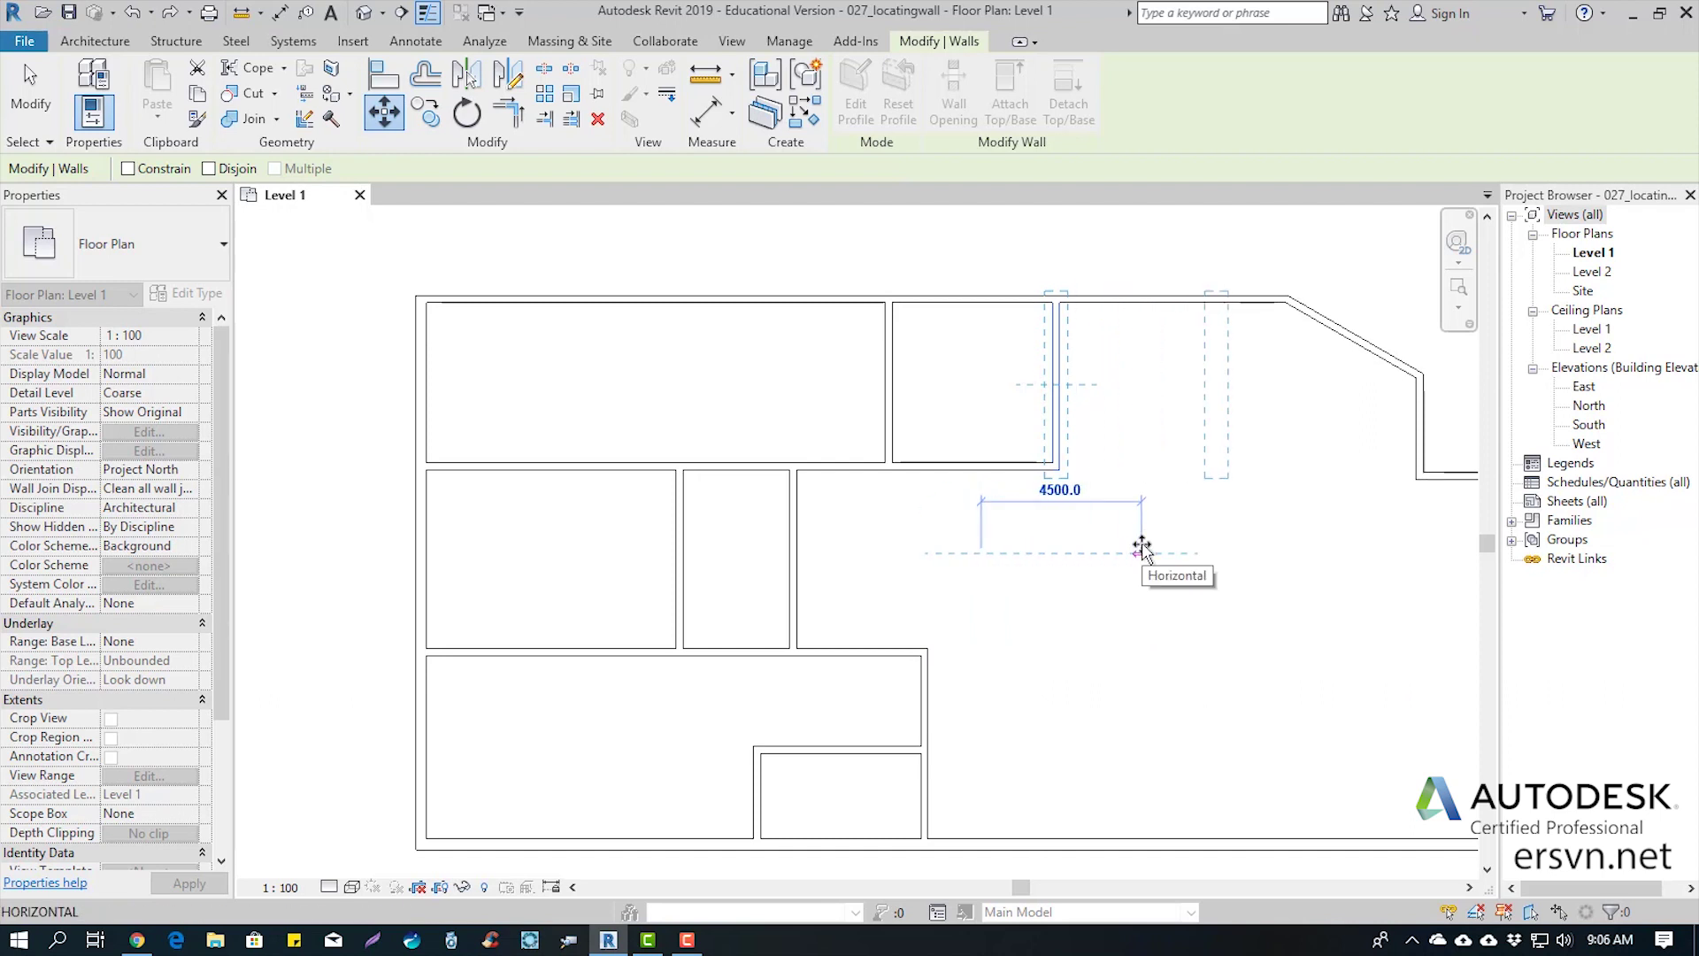
{"action": "type", "text": "1000"}
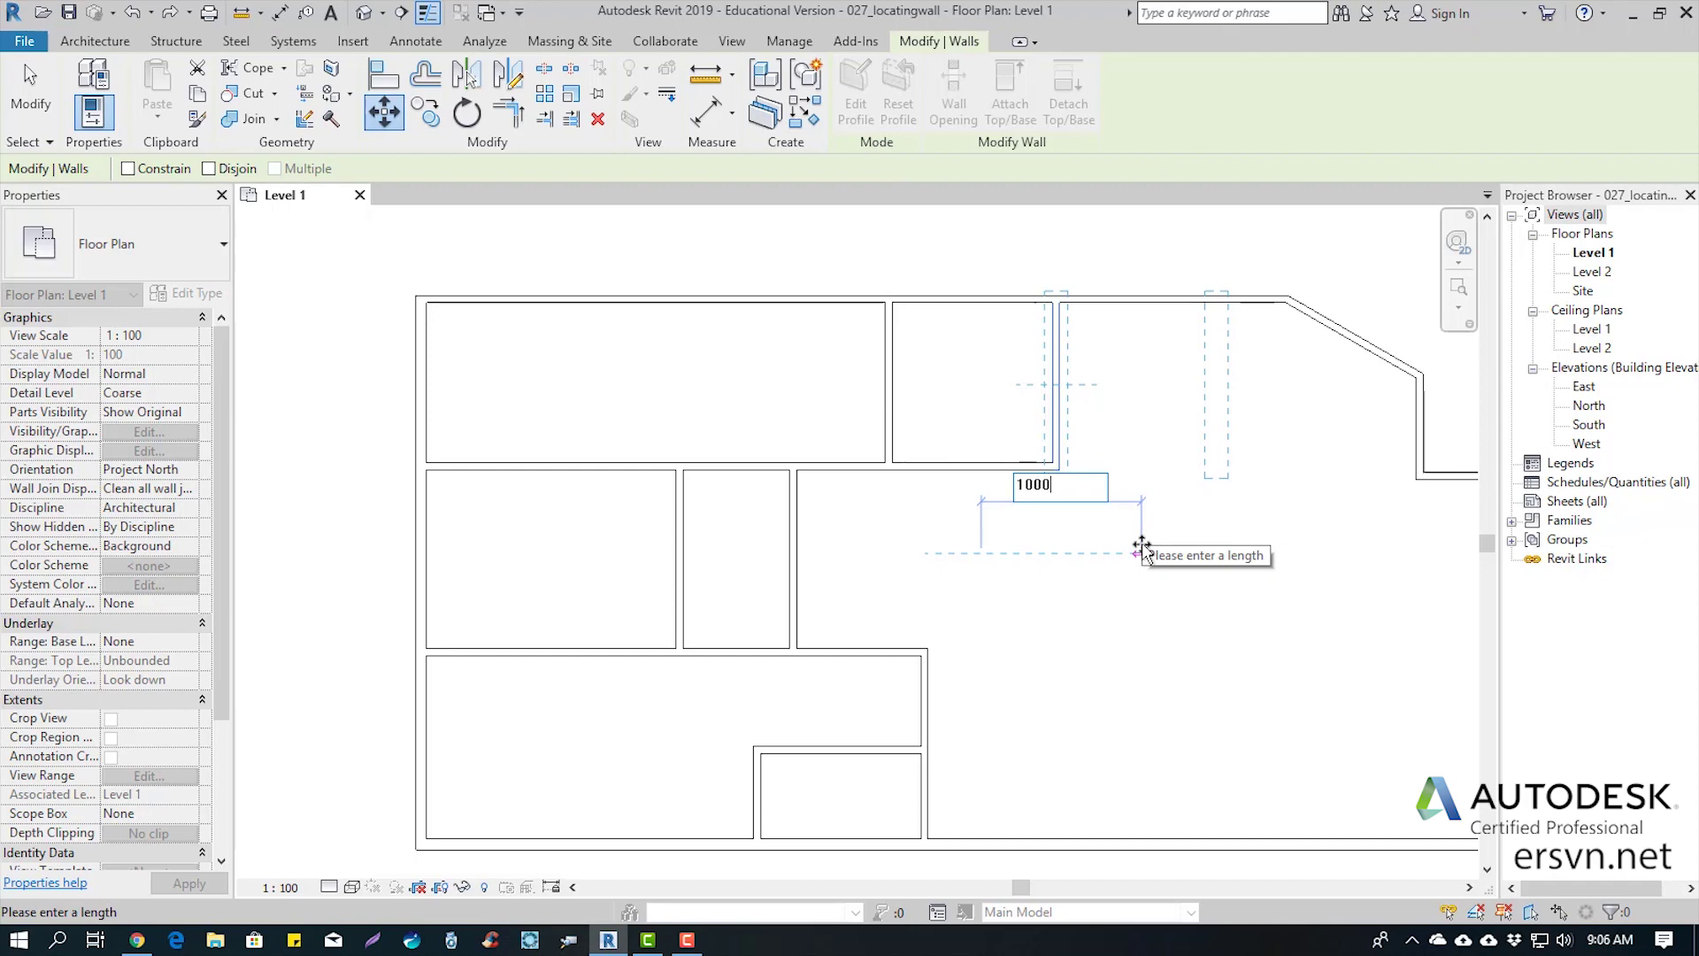
{"action": "key", "text": "Return"}
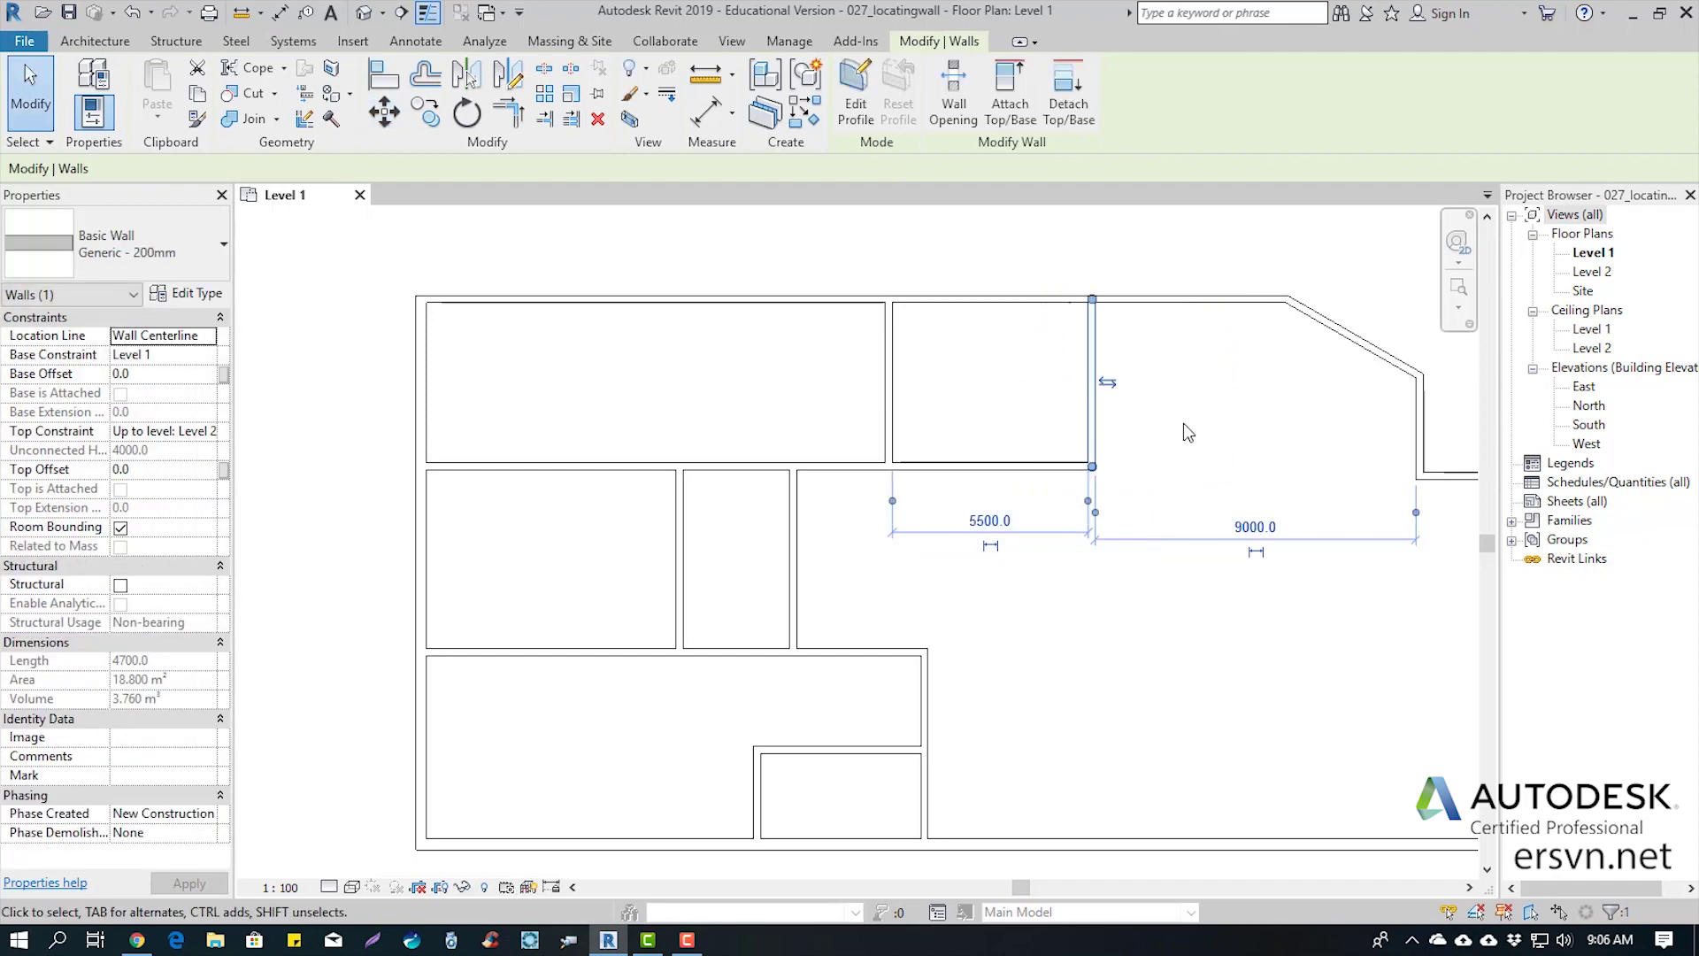
Move that wall 1000 mm back left, restoring the 4500 and 10000 spacings
{"action": "left_click", "coordinate": [869, 340]}
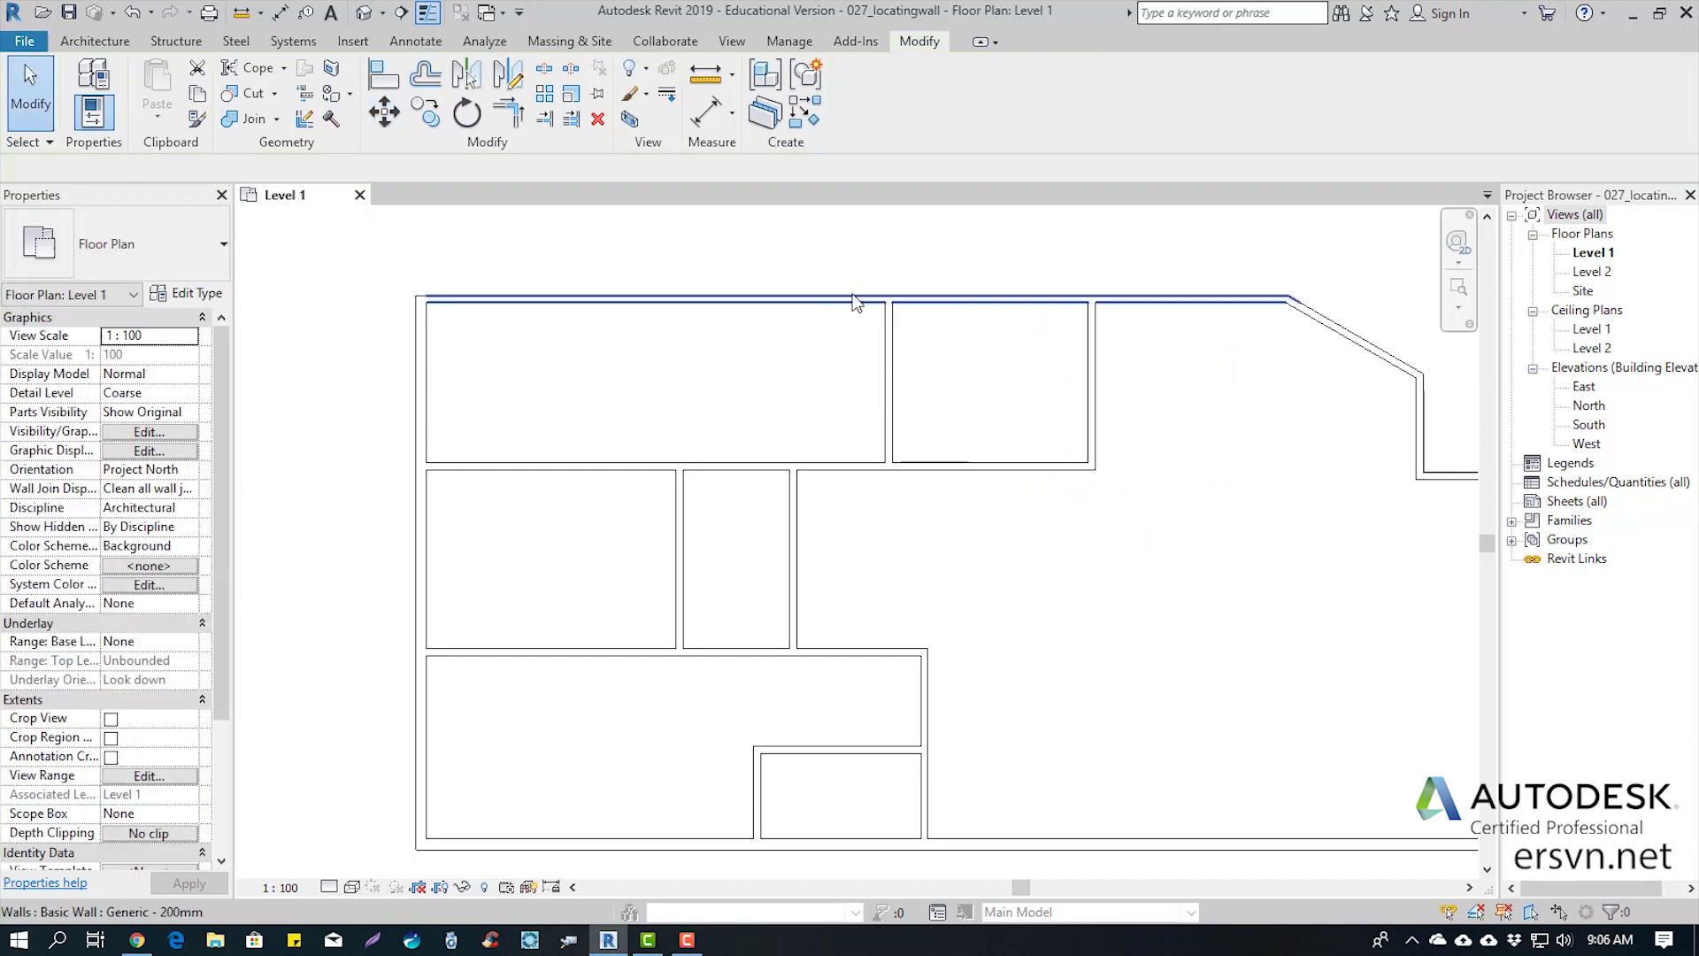
{"action": "left_click", "coordinate": [392, 124]}
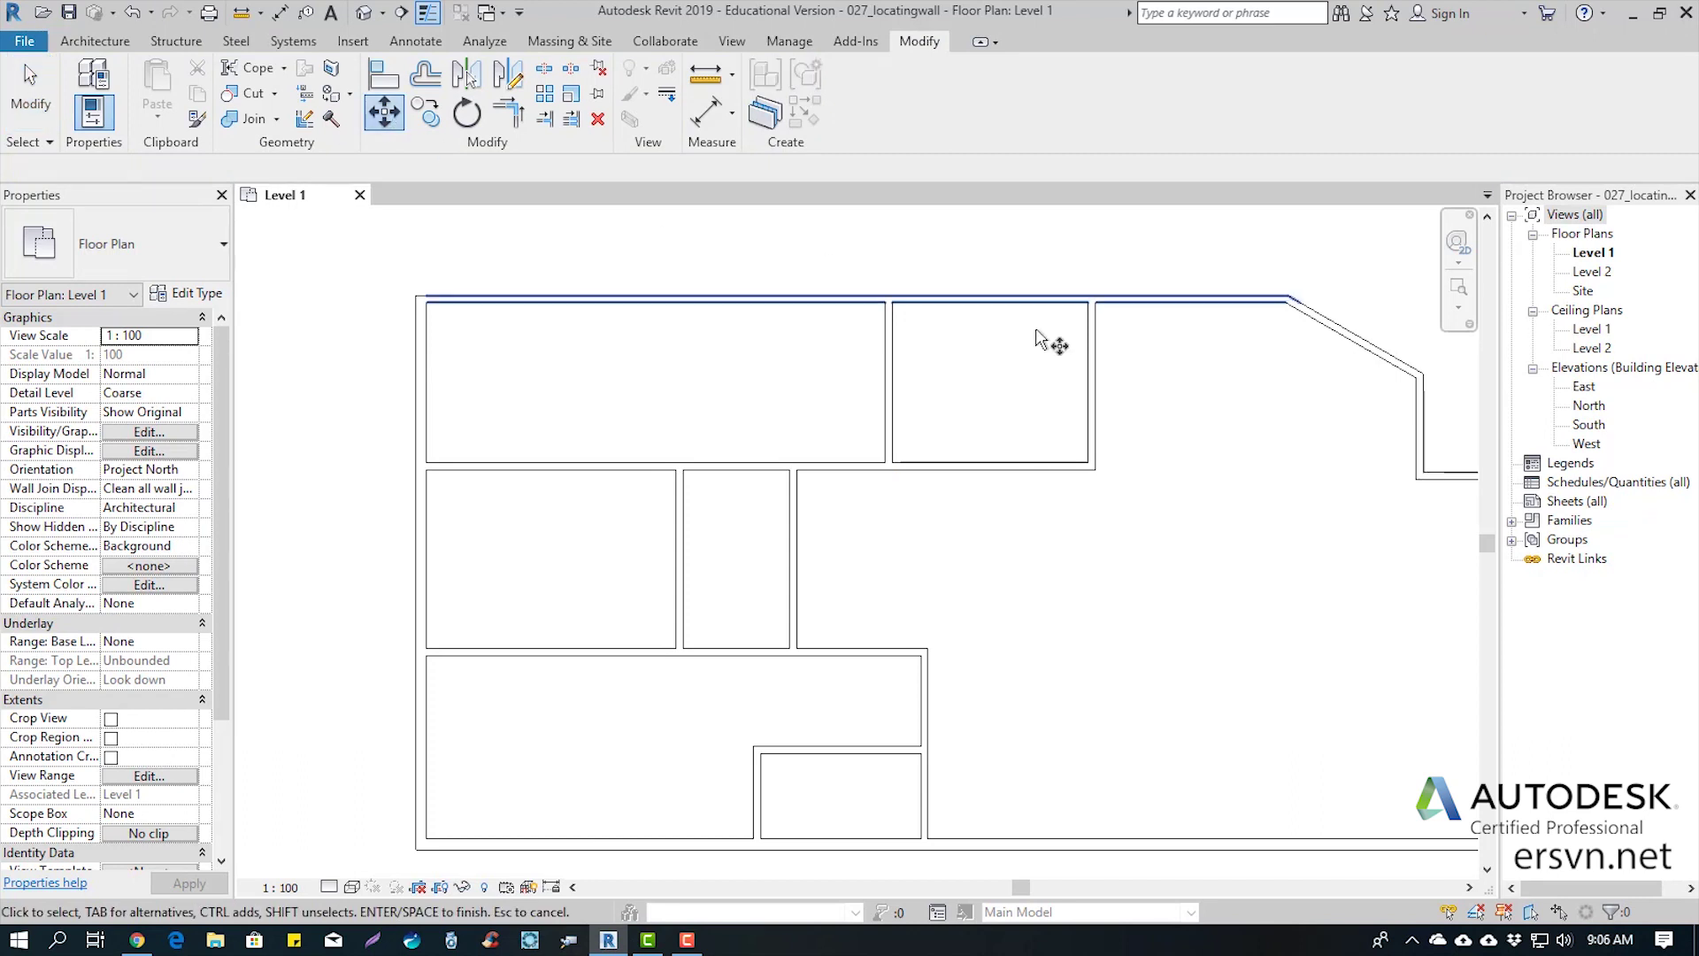
{"action": "left_click", "coordinate": [1091, 402]}
{"action": "left_click", "coordinate": [1147, 540]}
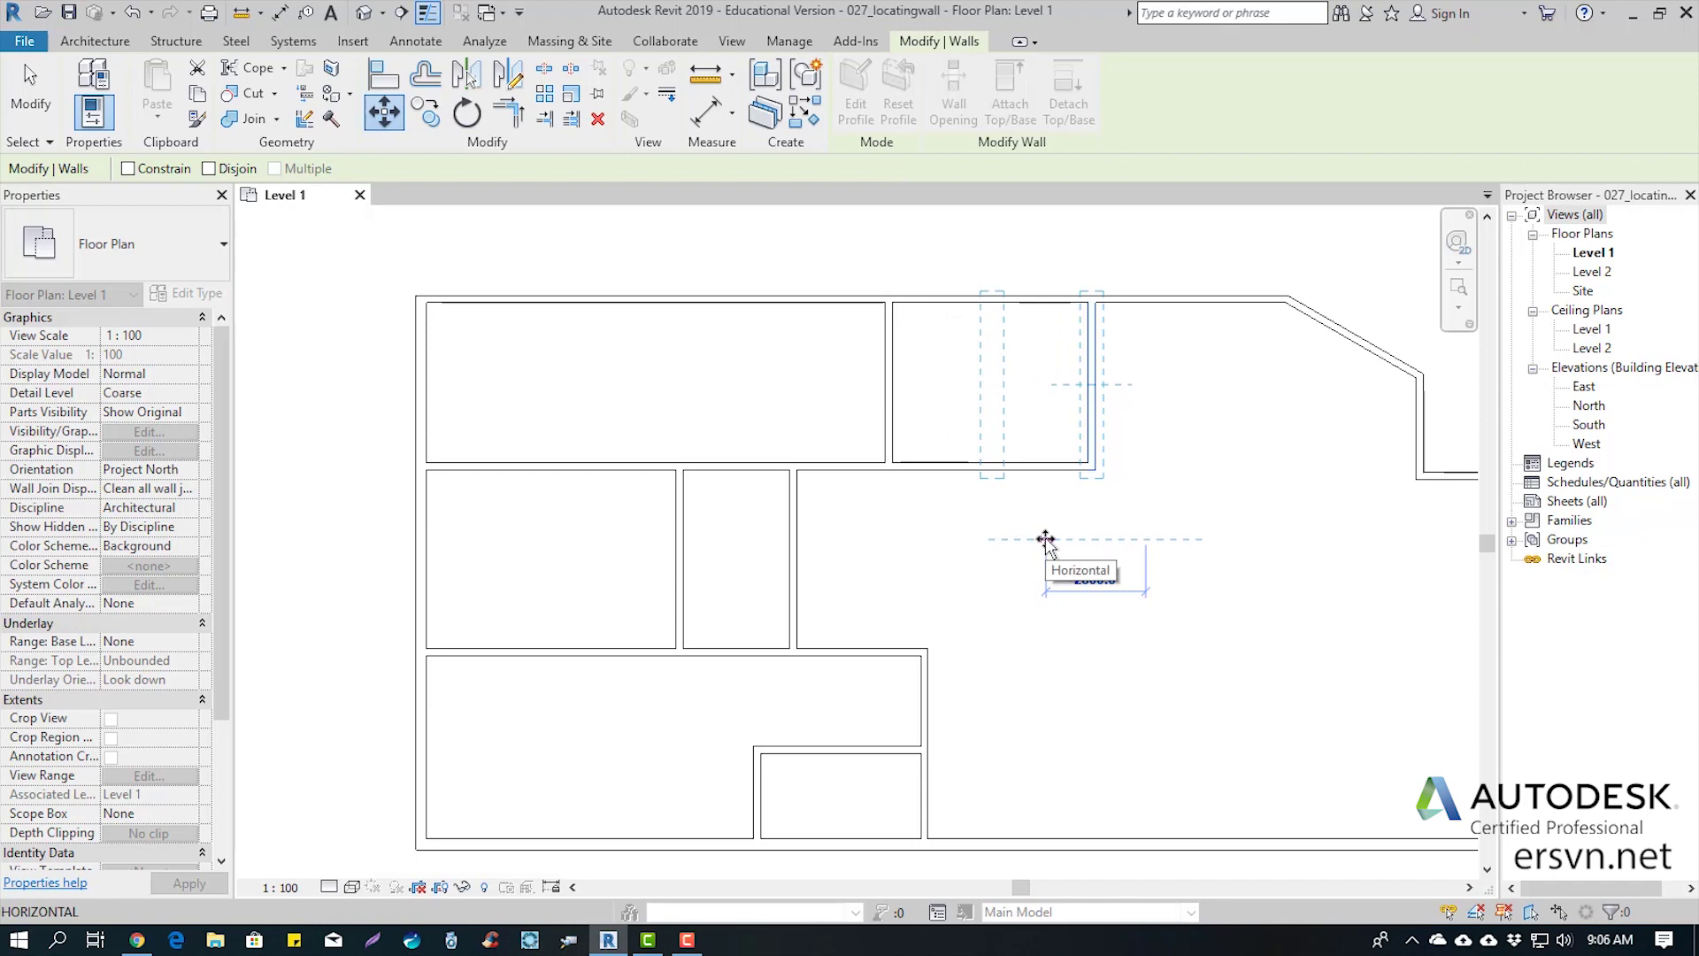
{"action": "type", "text": "1000"}
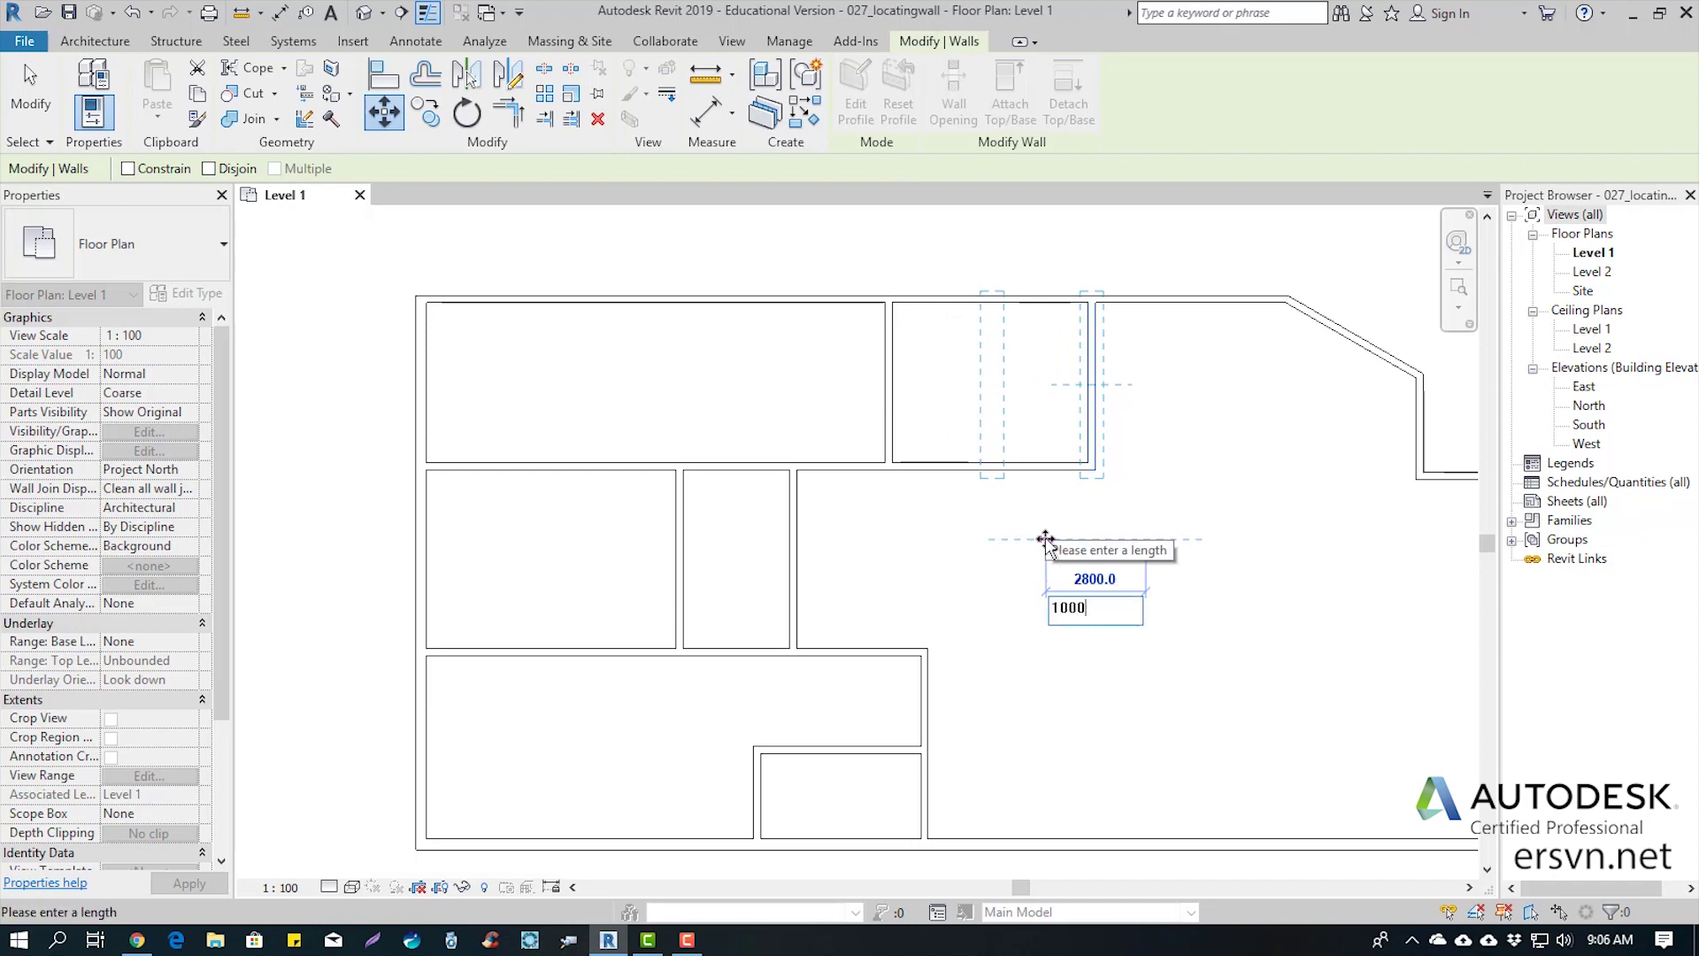
{"action": "key", "text": "Return"}
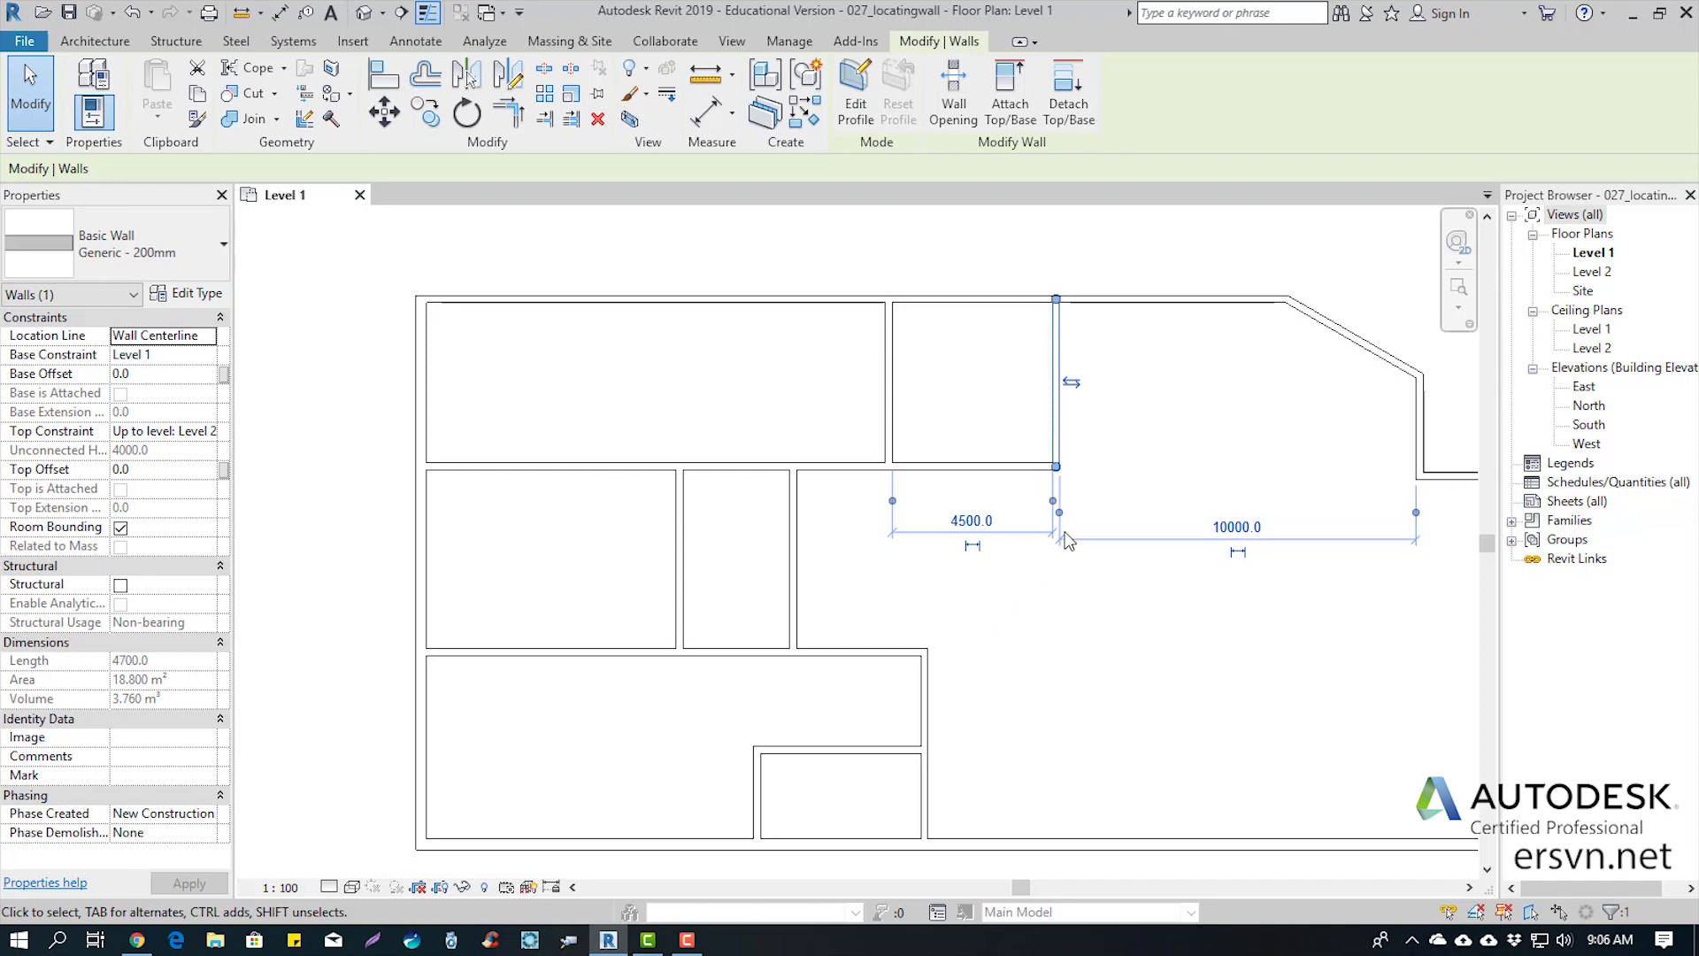
{"action": "left_click", "coordinate": [1127, 432]}
{"action": "mouse_move", "coordinate": [1116, 398]}
{"action": "middle_mouse_down"}
{"action": "mouse_move", "coordinate": [866, 444]}
{"action": "mouse_move", "coordinate": [1011, 405]}
{"action": "middle_mouse_up"}
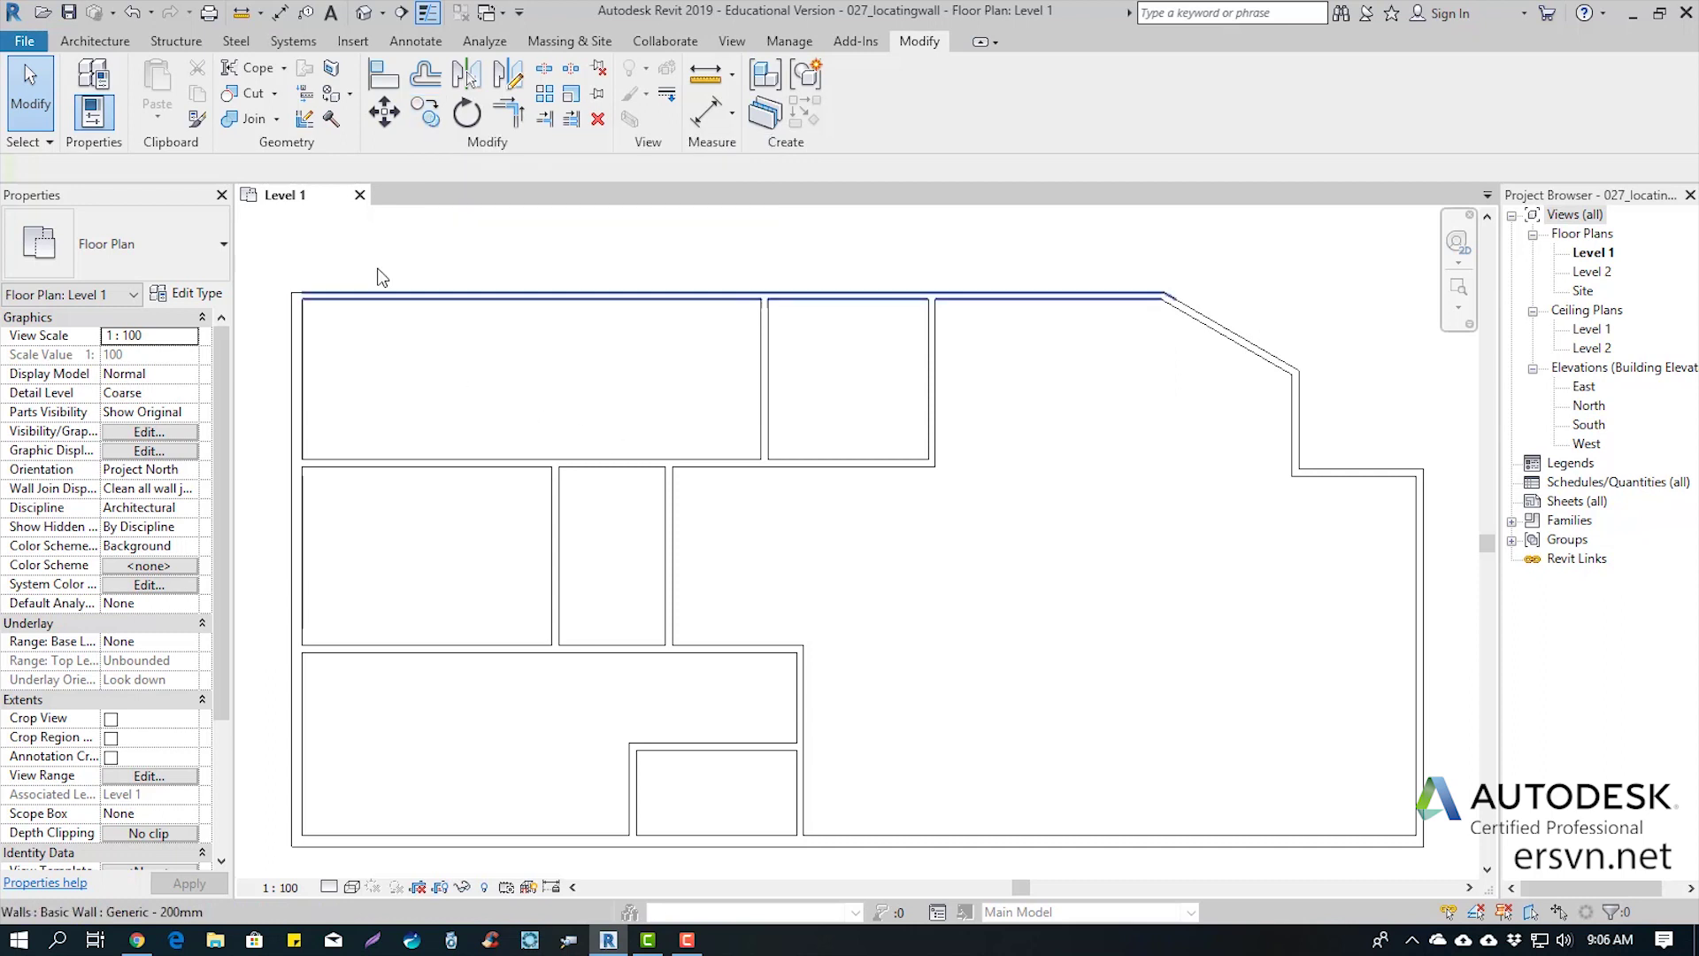
Copy the wall between the top rooms 3500 mm over, creating a new 4700-long wall
{"action": "left_click", "coordinate": [426, 112]}
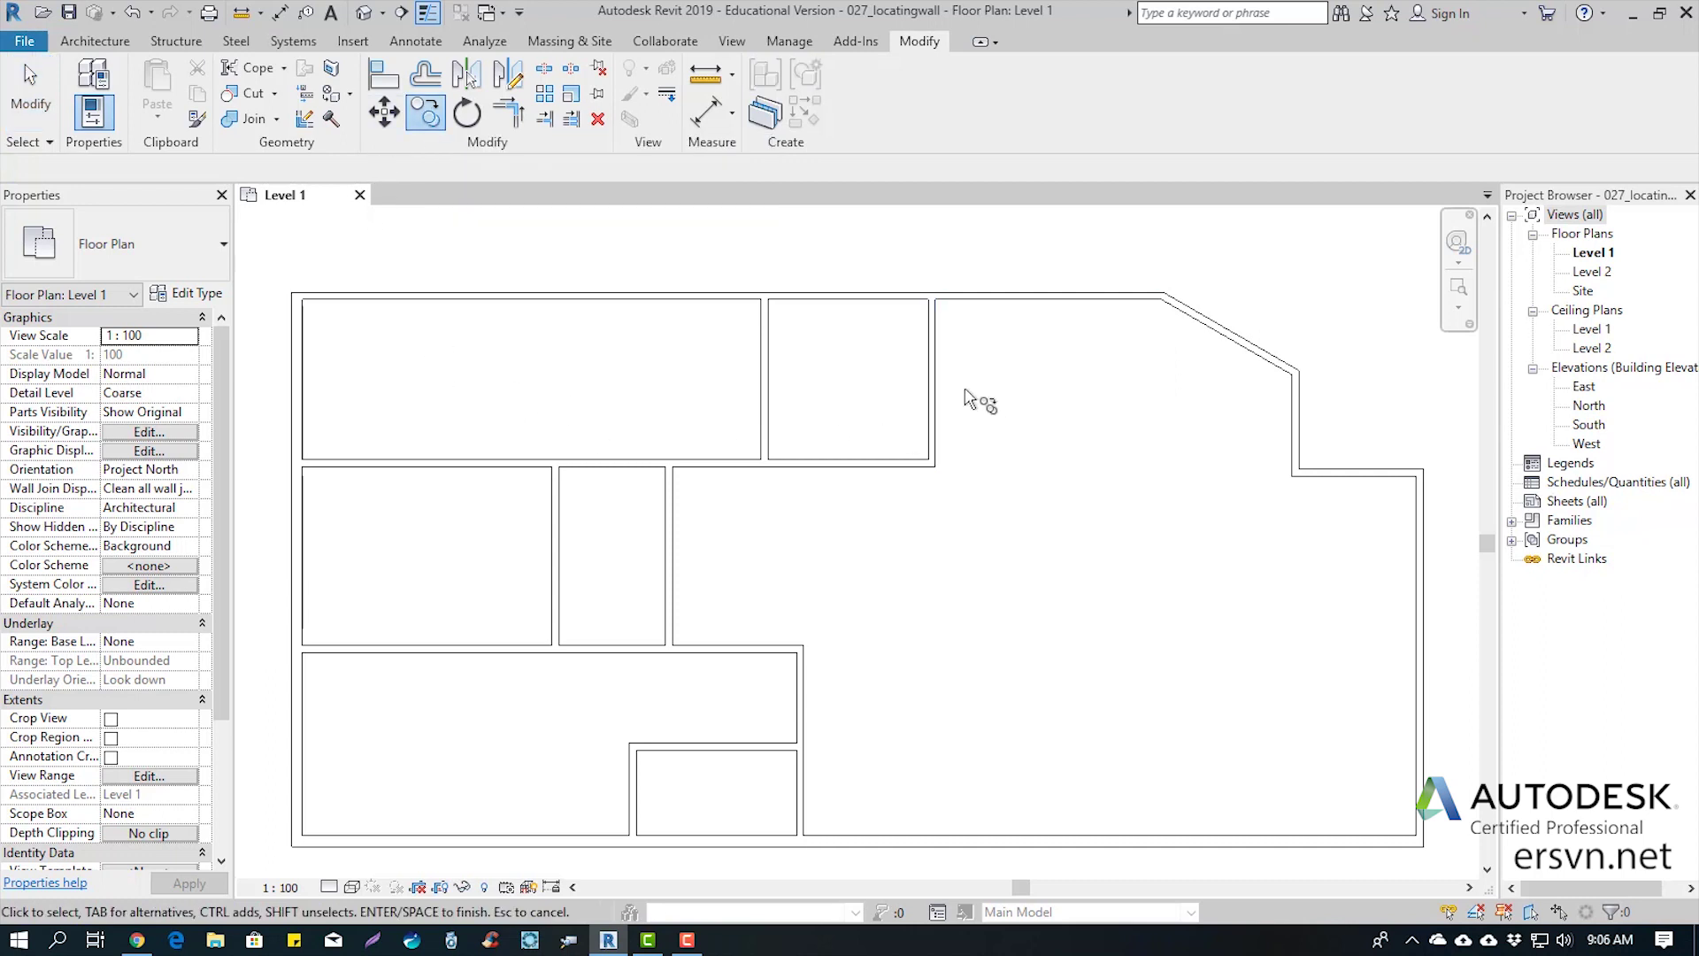
{"action": "left_click", "coordinate": [932, 398]}
{"action": "key", "text": "Return"}
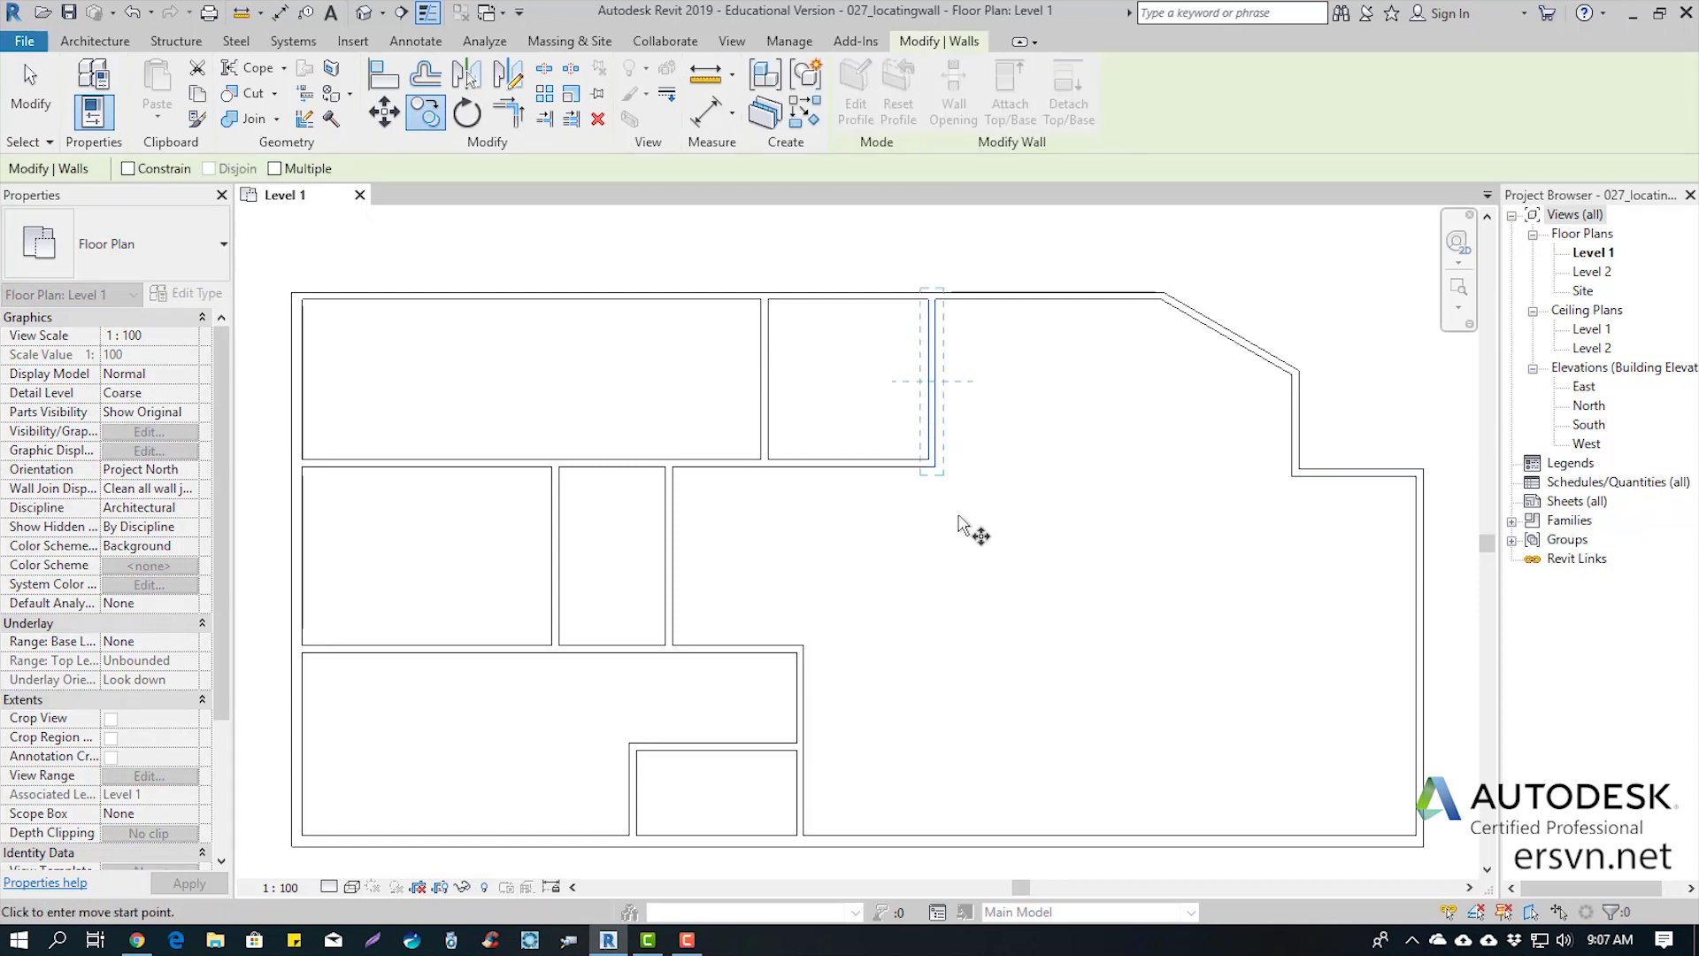
{"action": "left_click", "coordinate": [929, 535]}
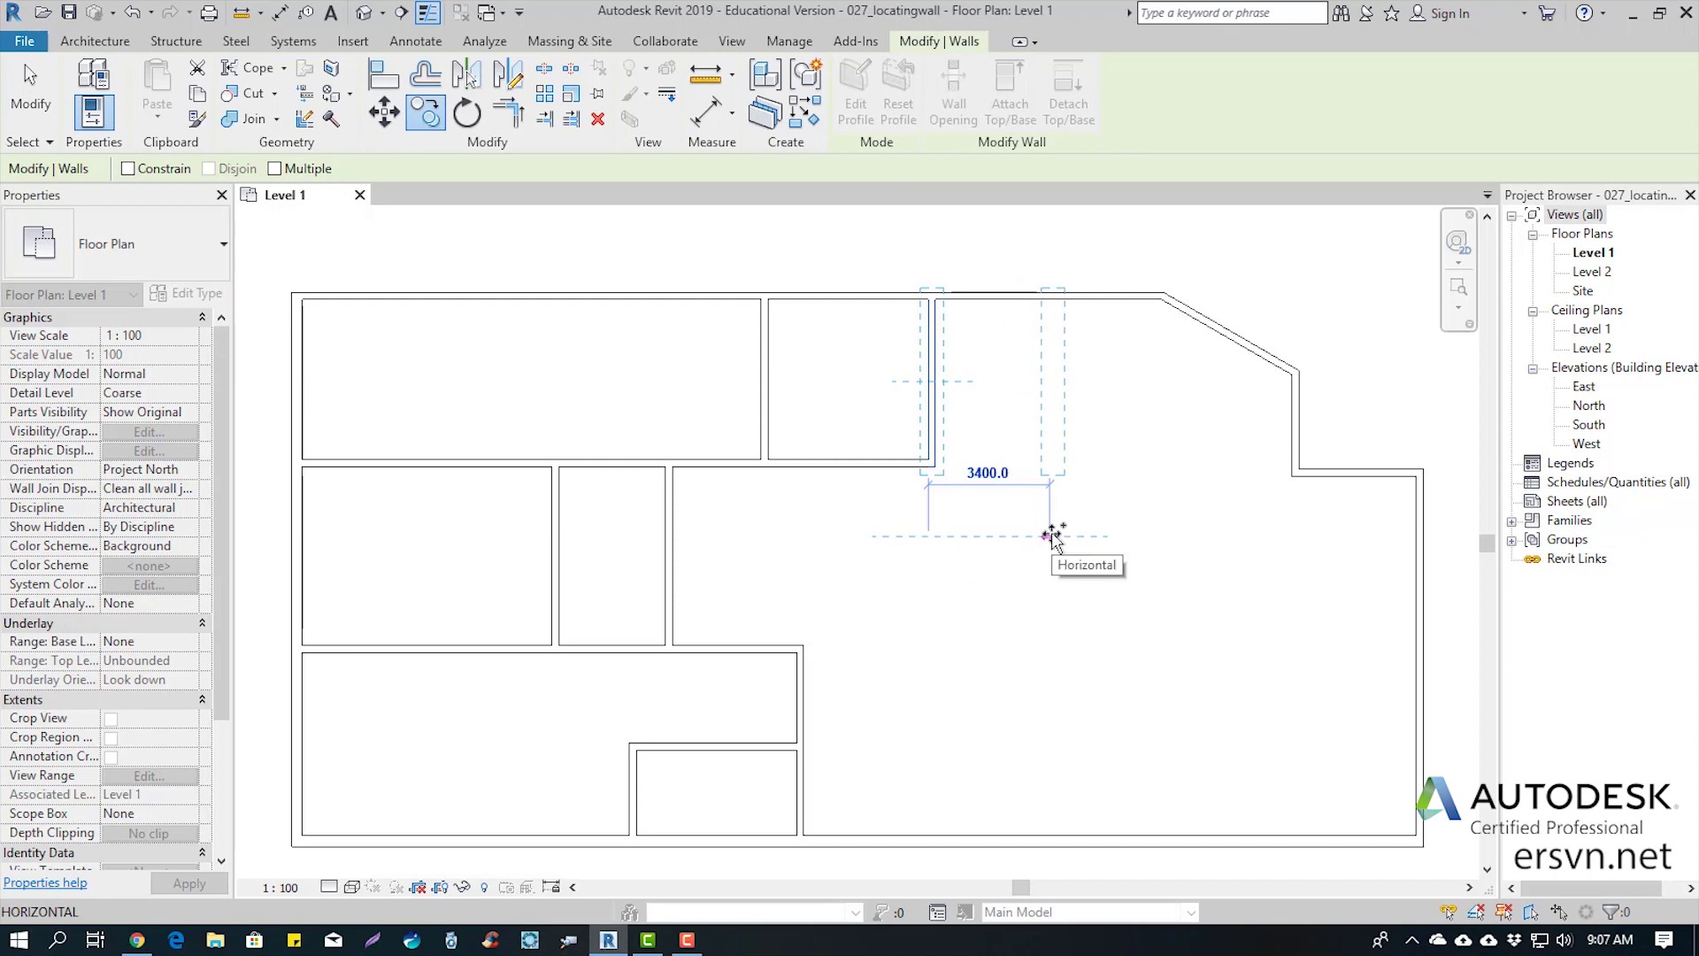
{"action": "type", "text": "3500"}
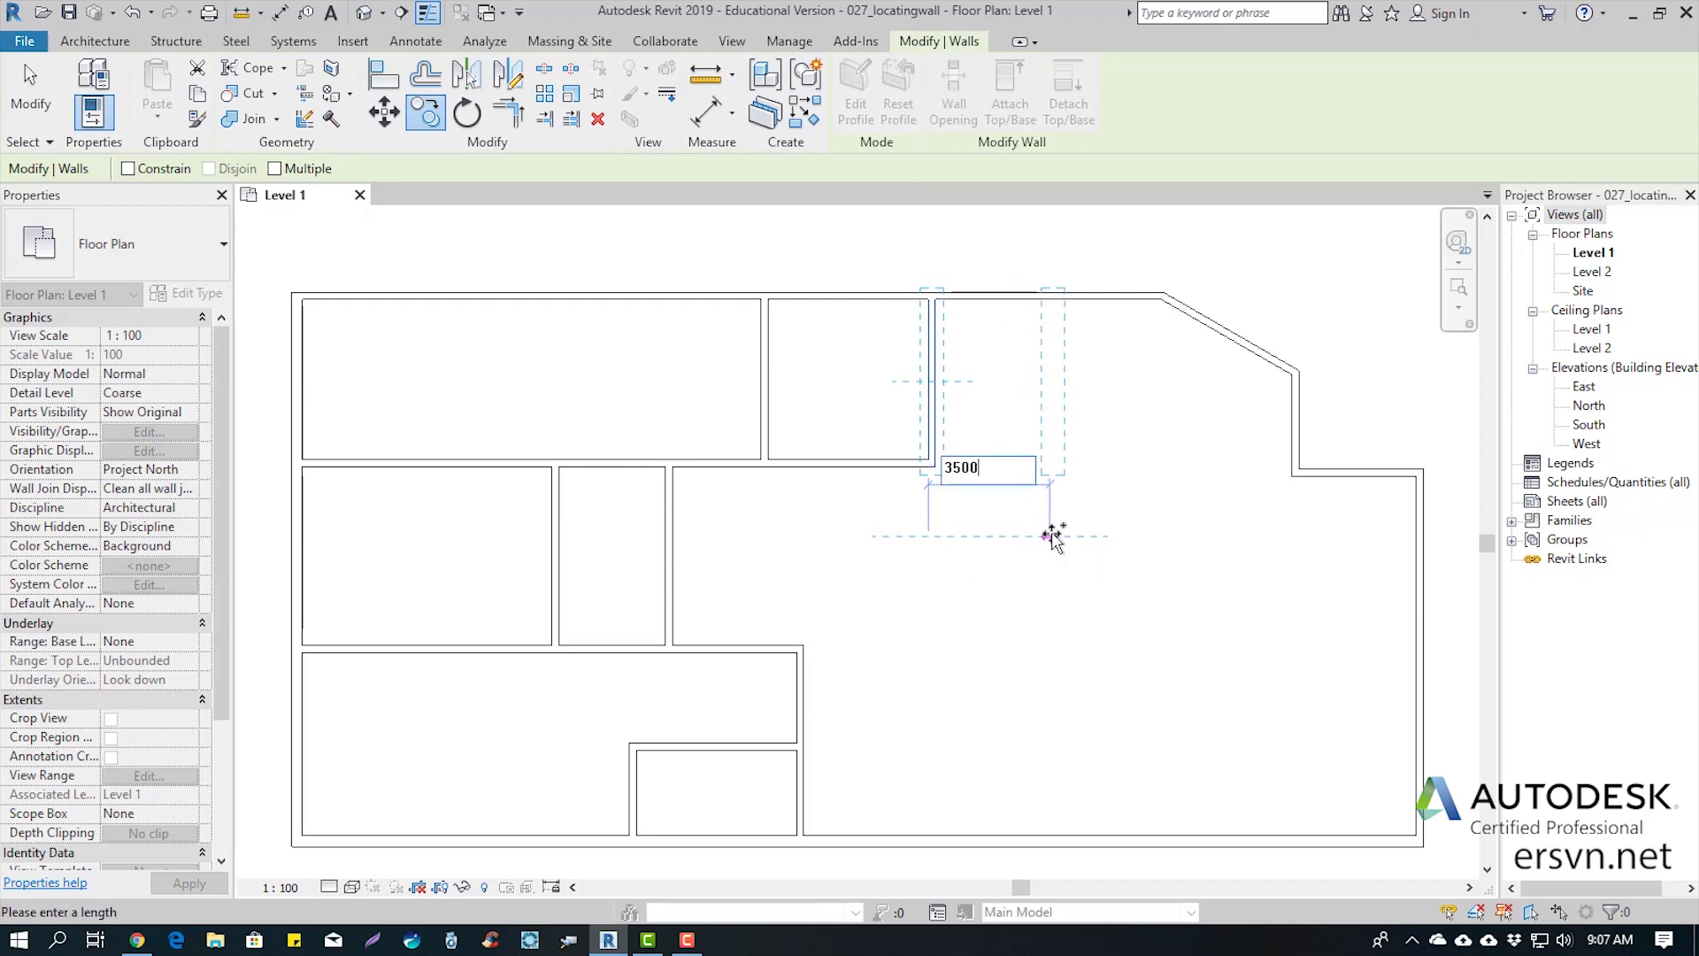
{"action": "key", "text": "Return"}
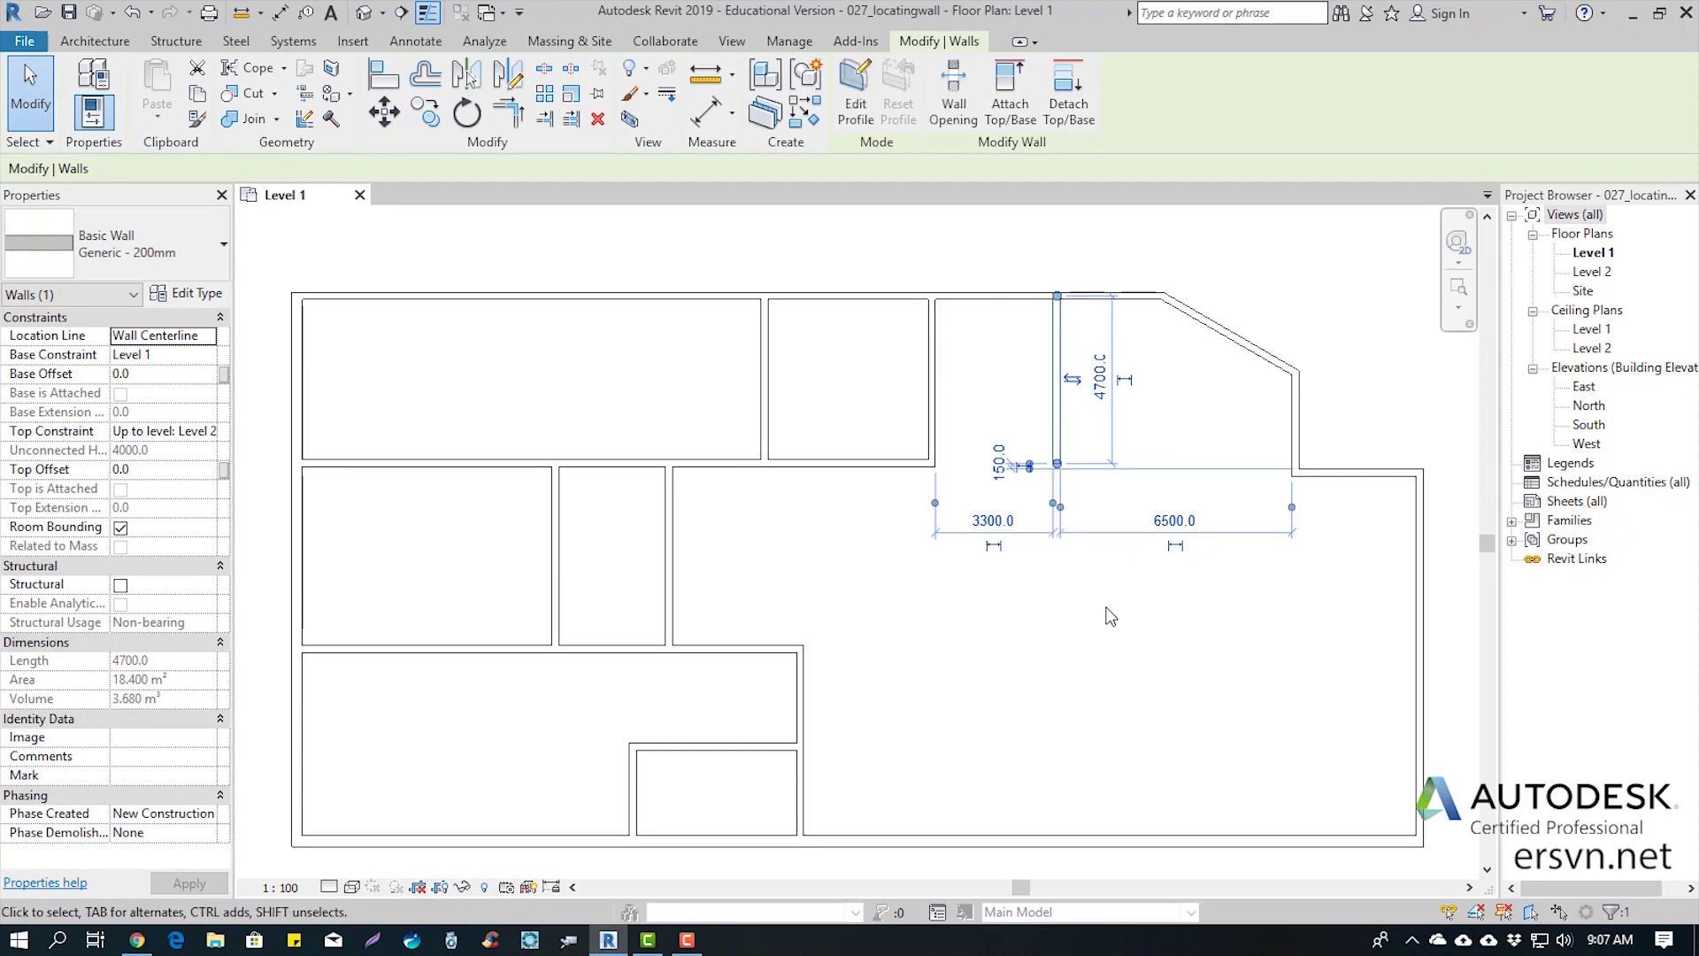
{"action": "key", "text": "Escape"}
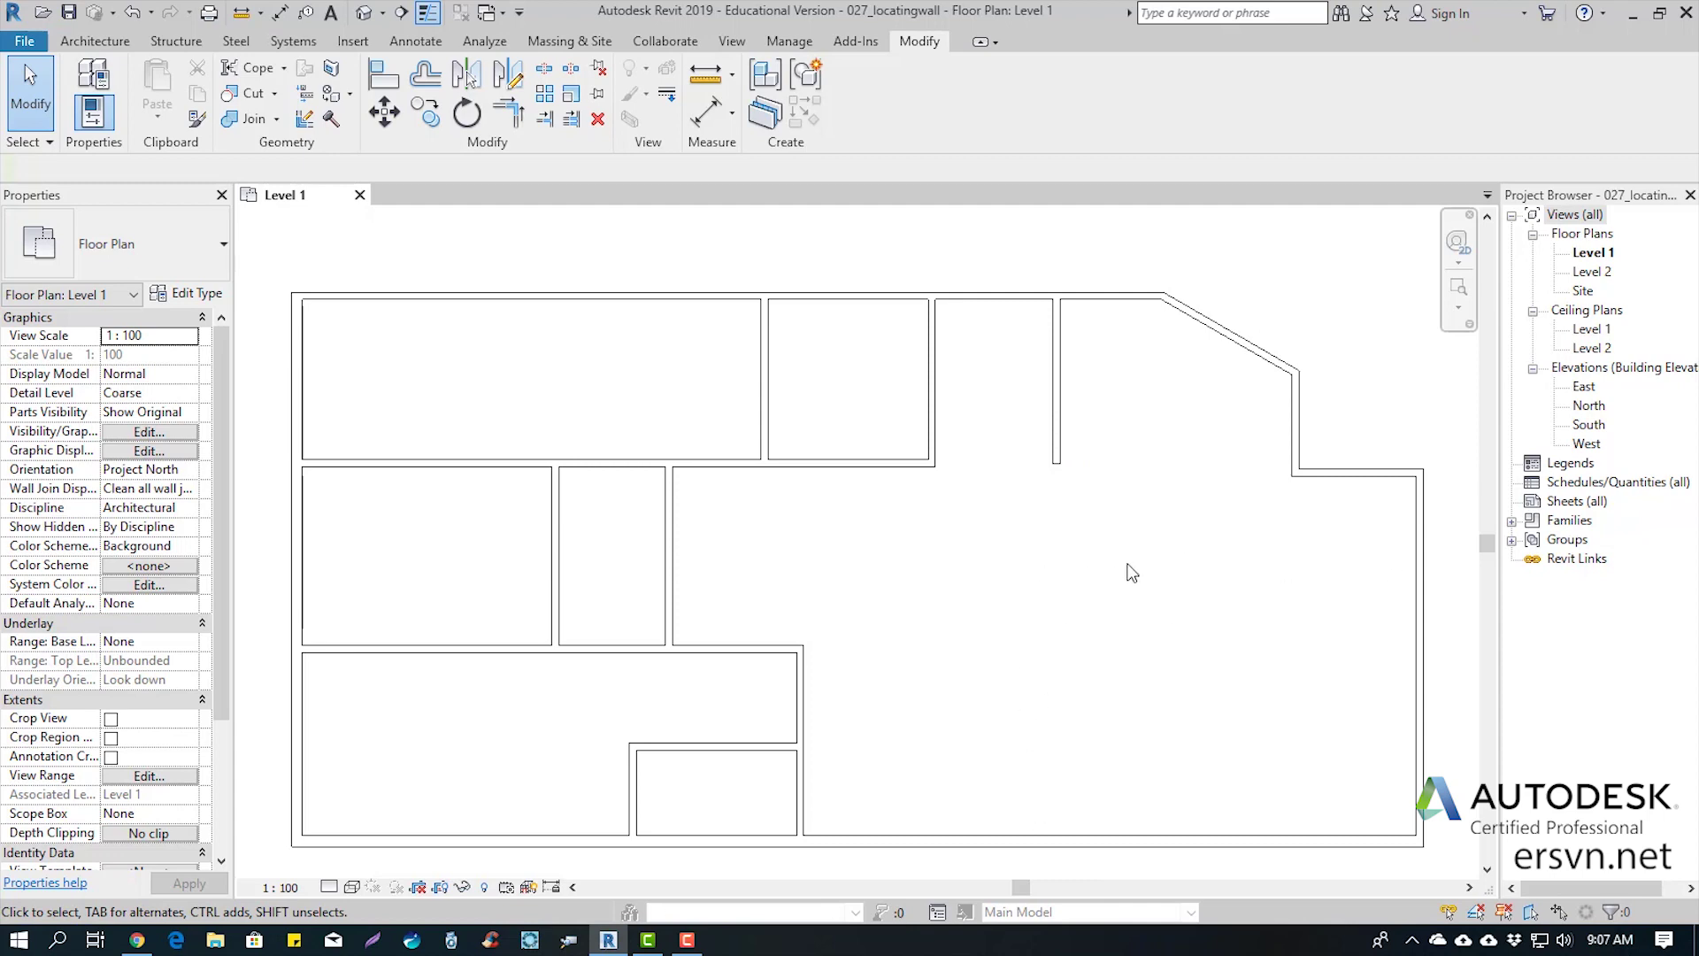
{"action": "left_click", "coordinate": [1064, 405]}
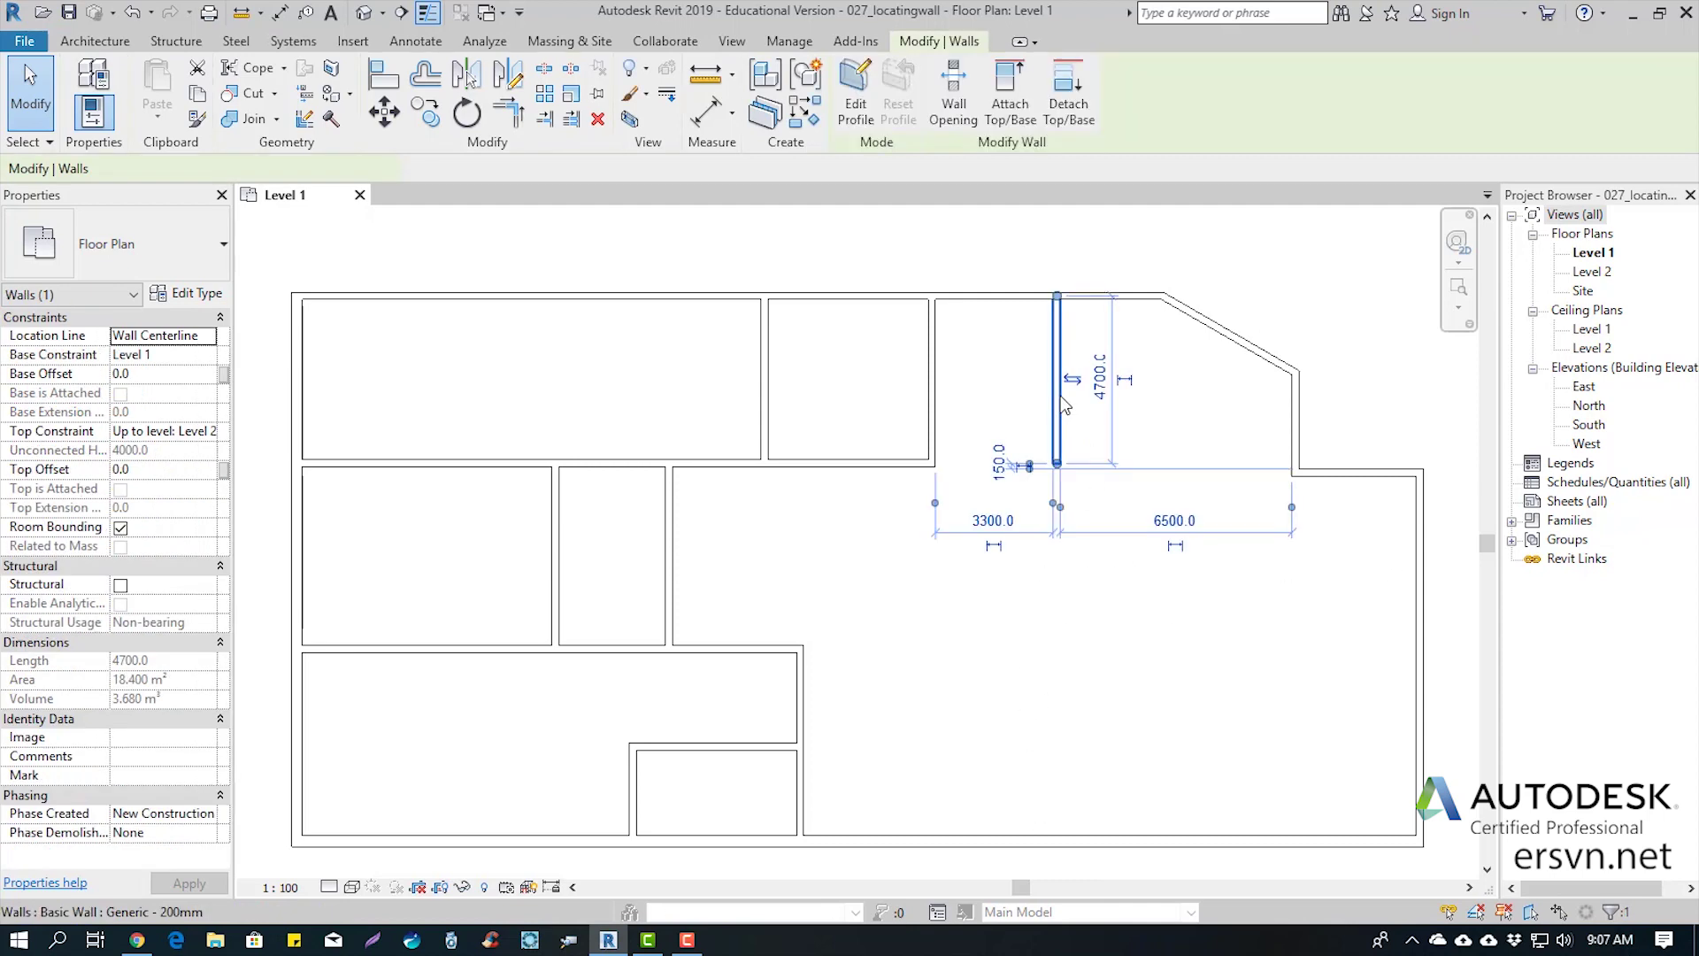
{"action": "left_click", "coordinate": [529, 254]}
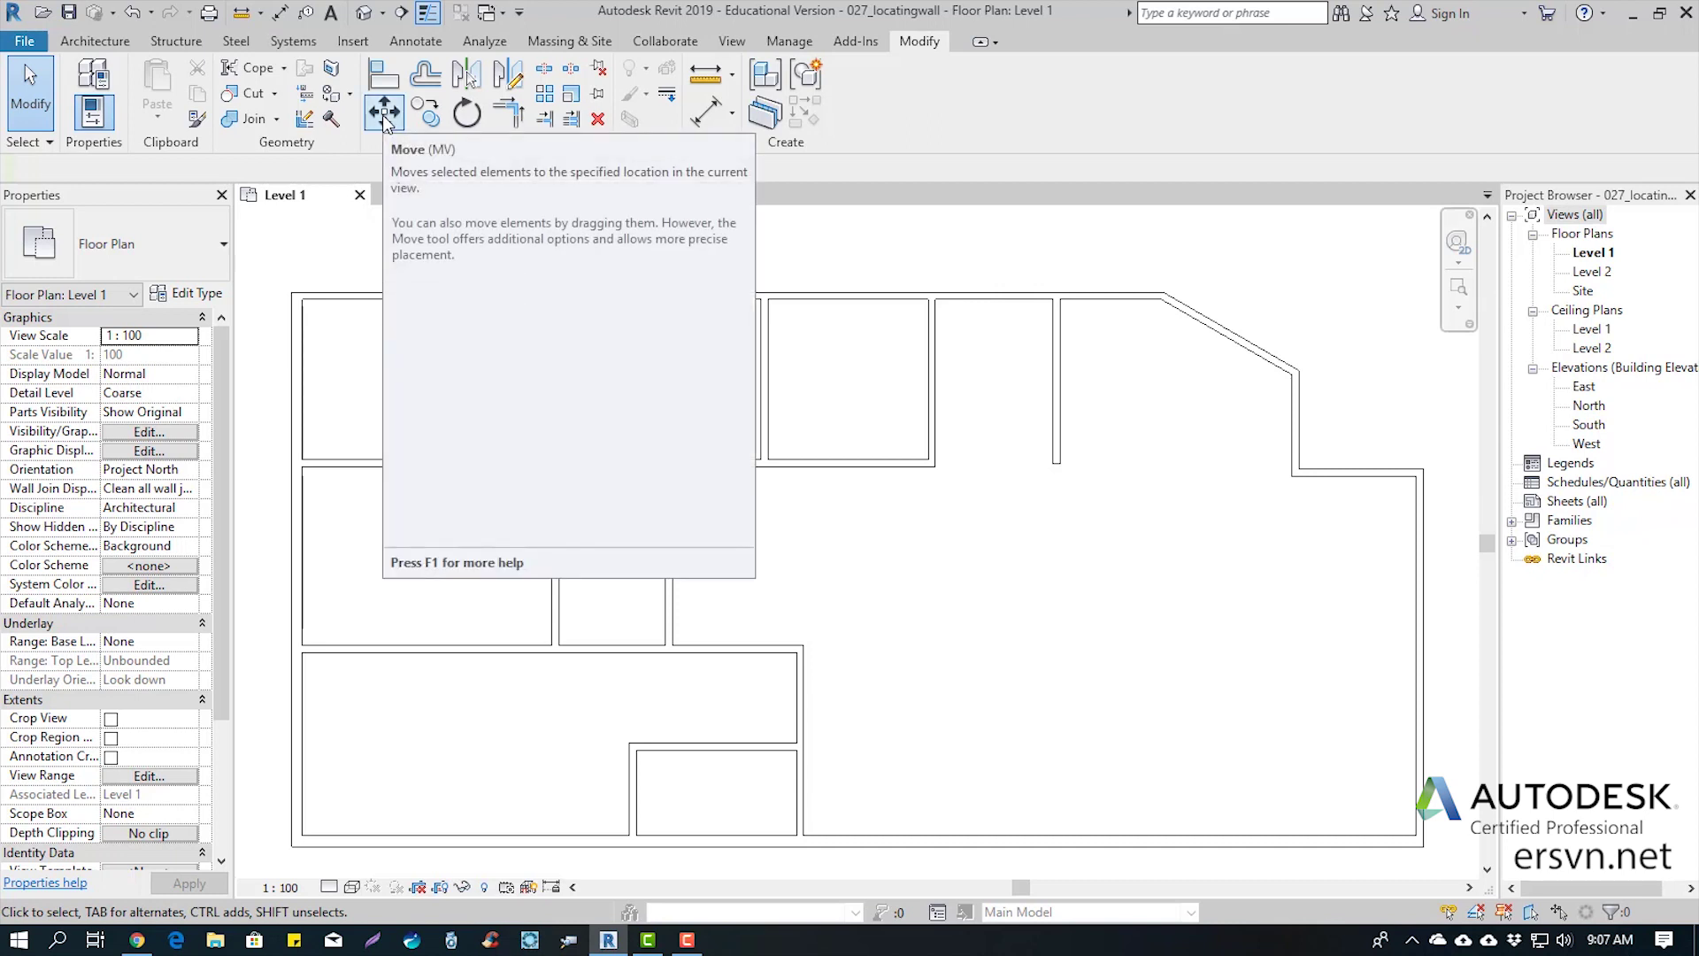
{"action": "left_click", "coordinate": [384, 115]}
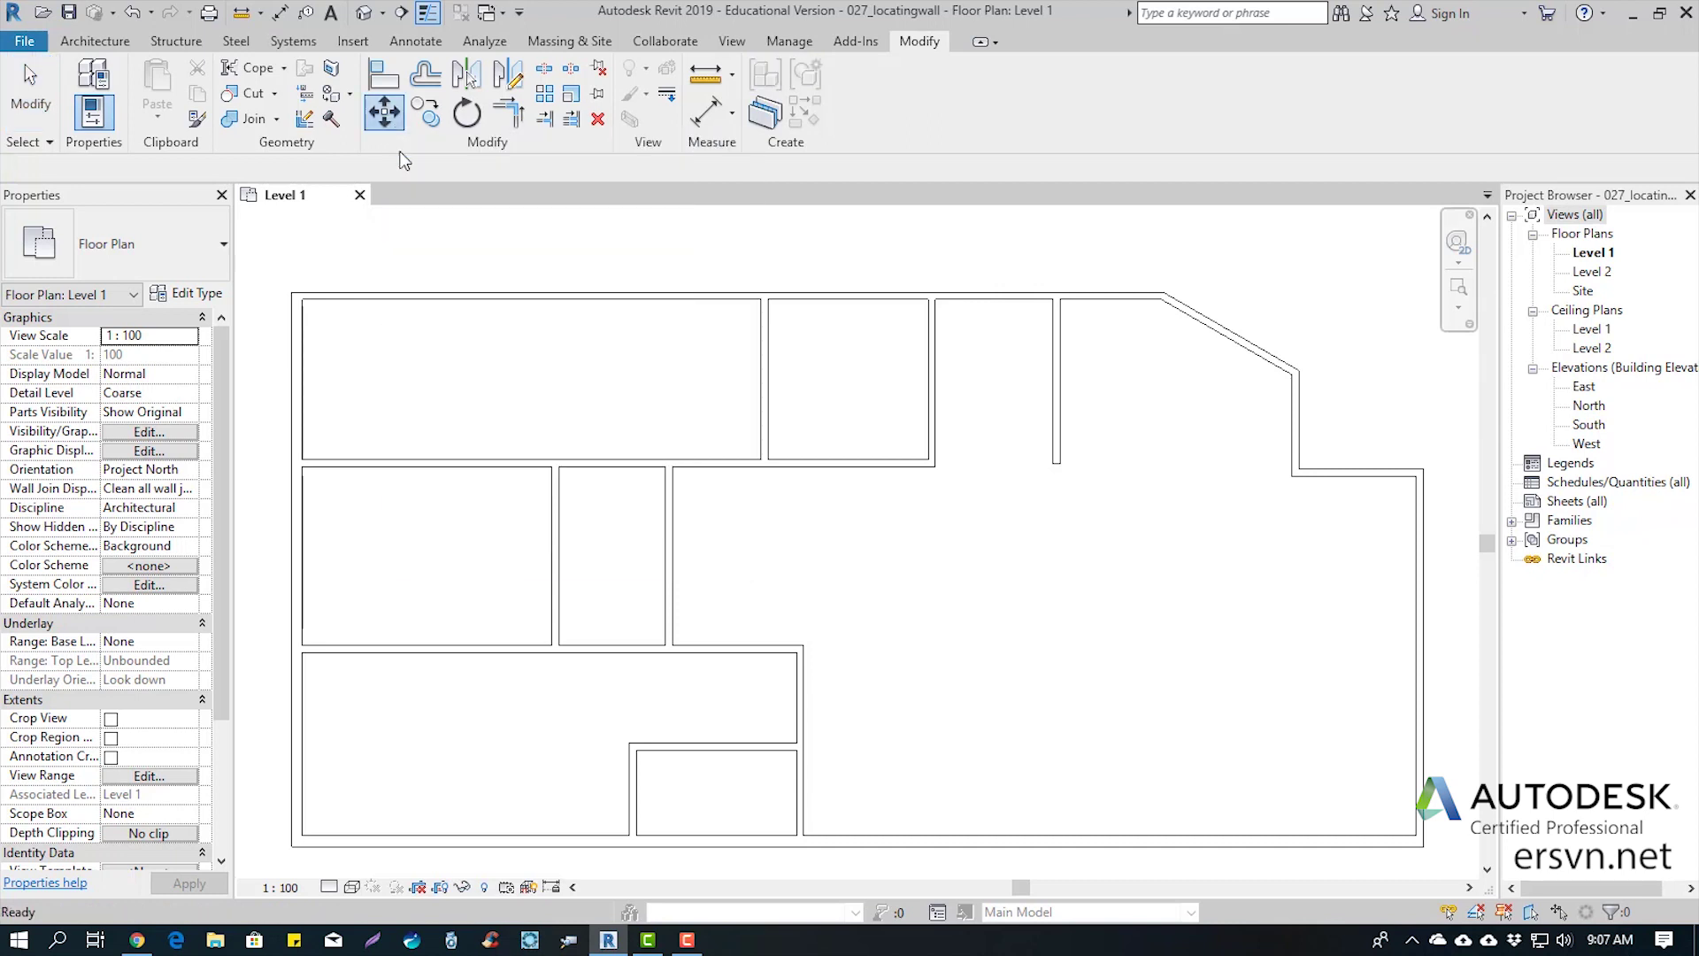
{"action": "left_click", "coordinate": [1063, 409]}
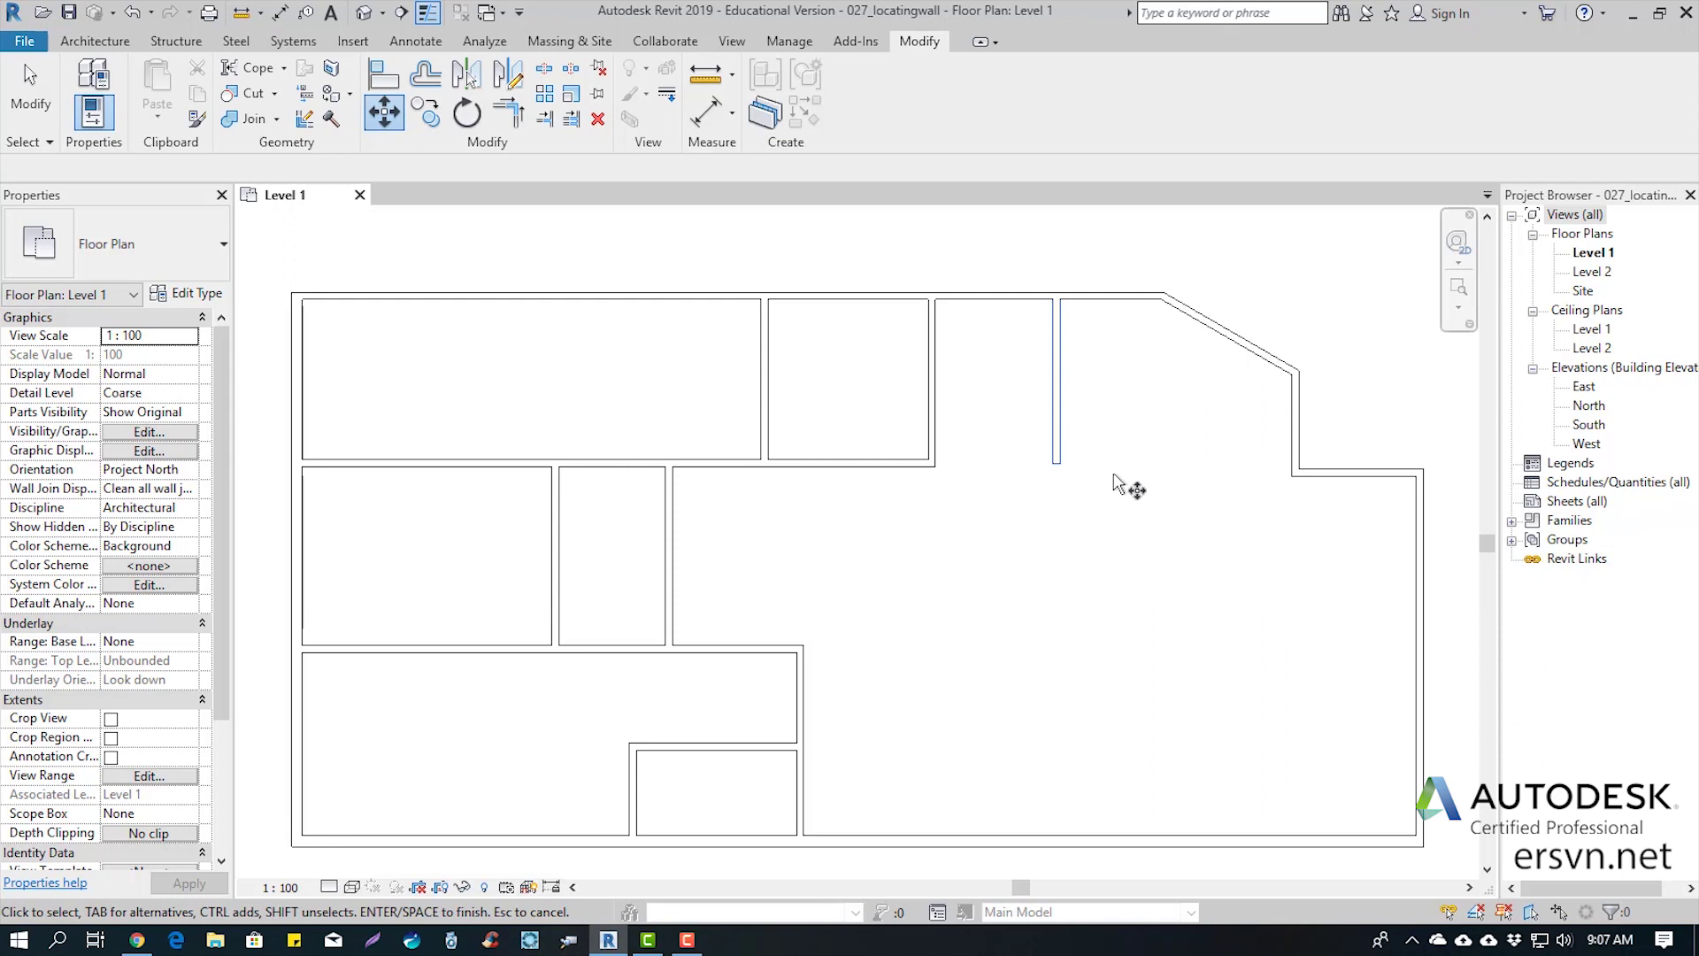
{"action": "key", "text": "Return"}
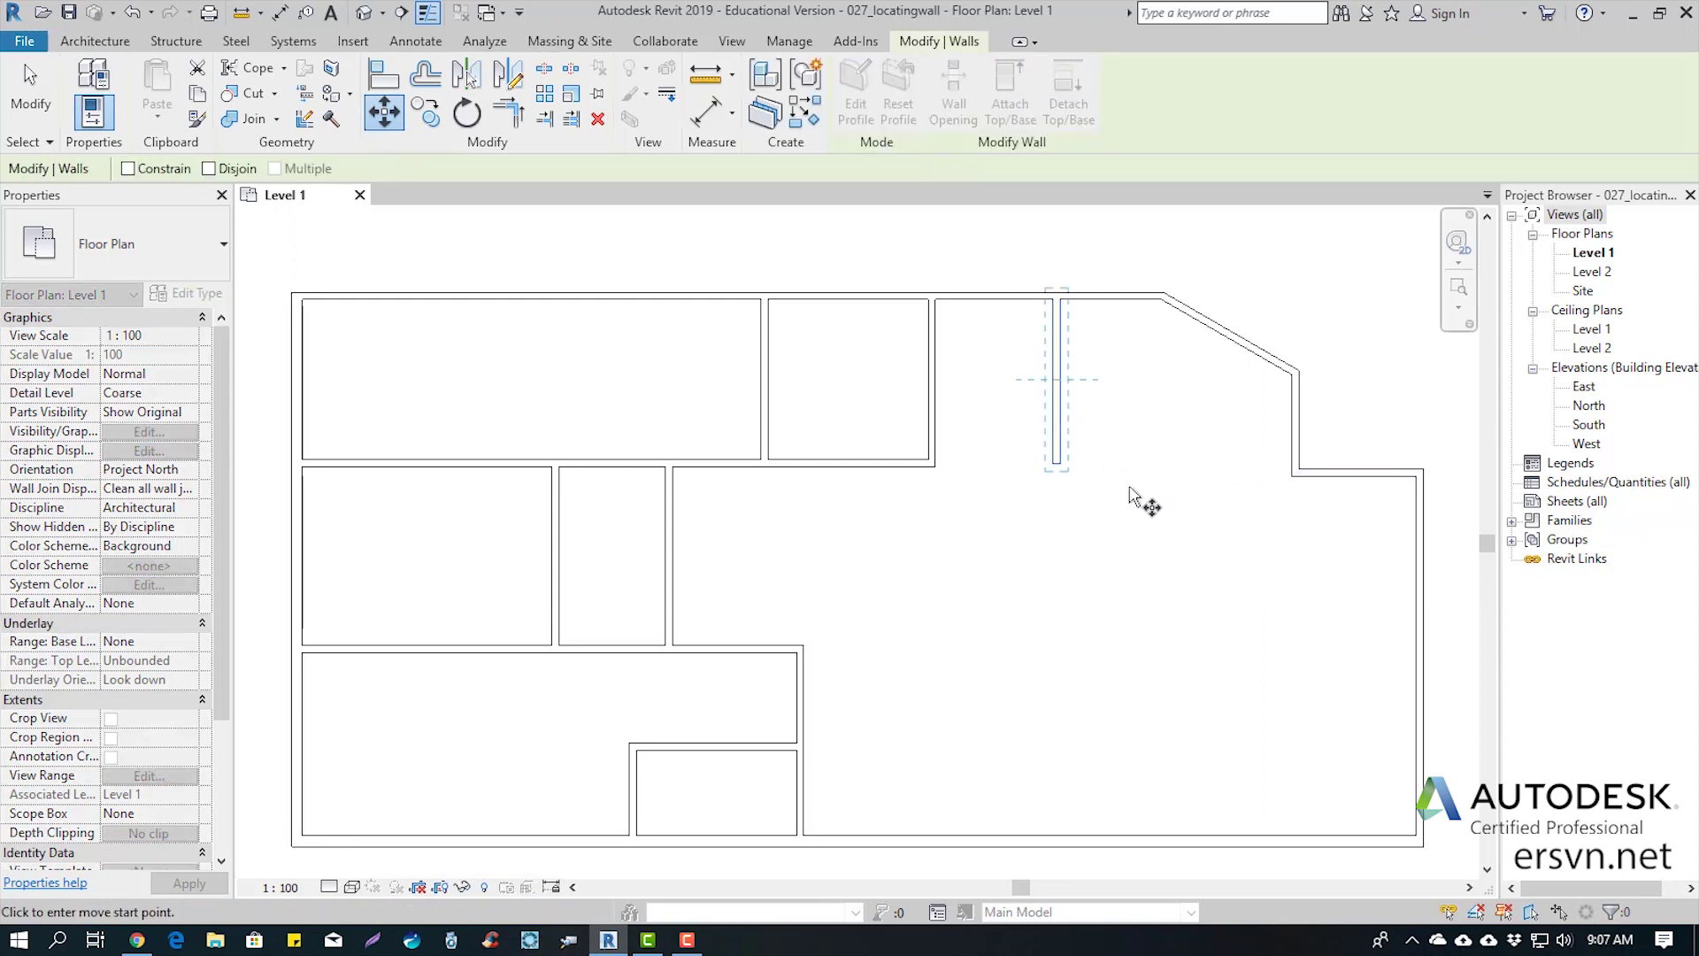
{"action": "left_click", "coordinate": [1131, 484]}
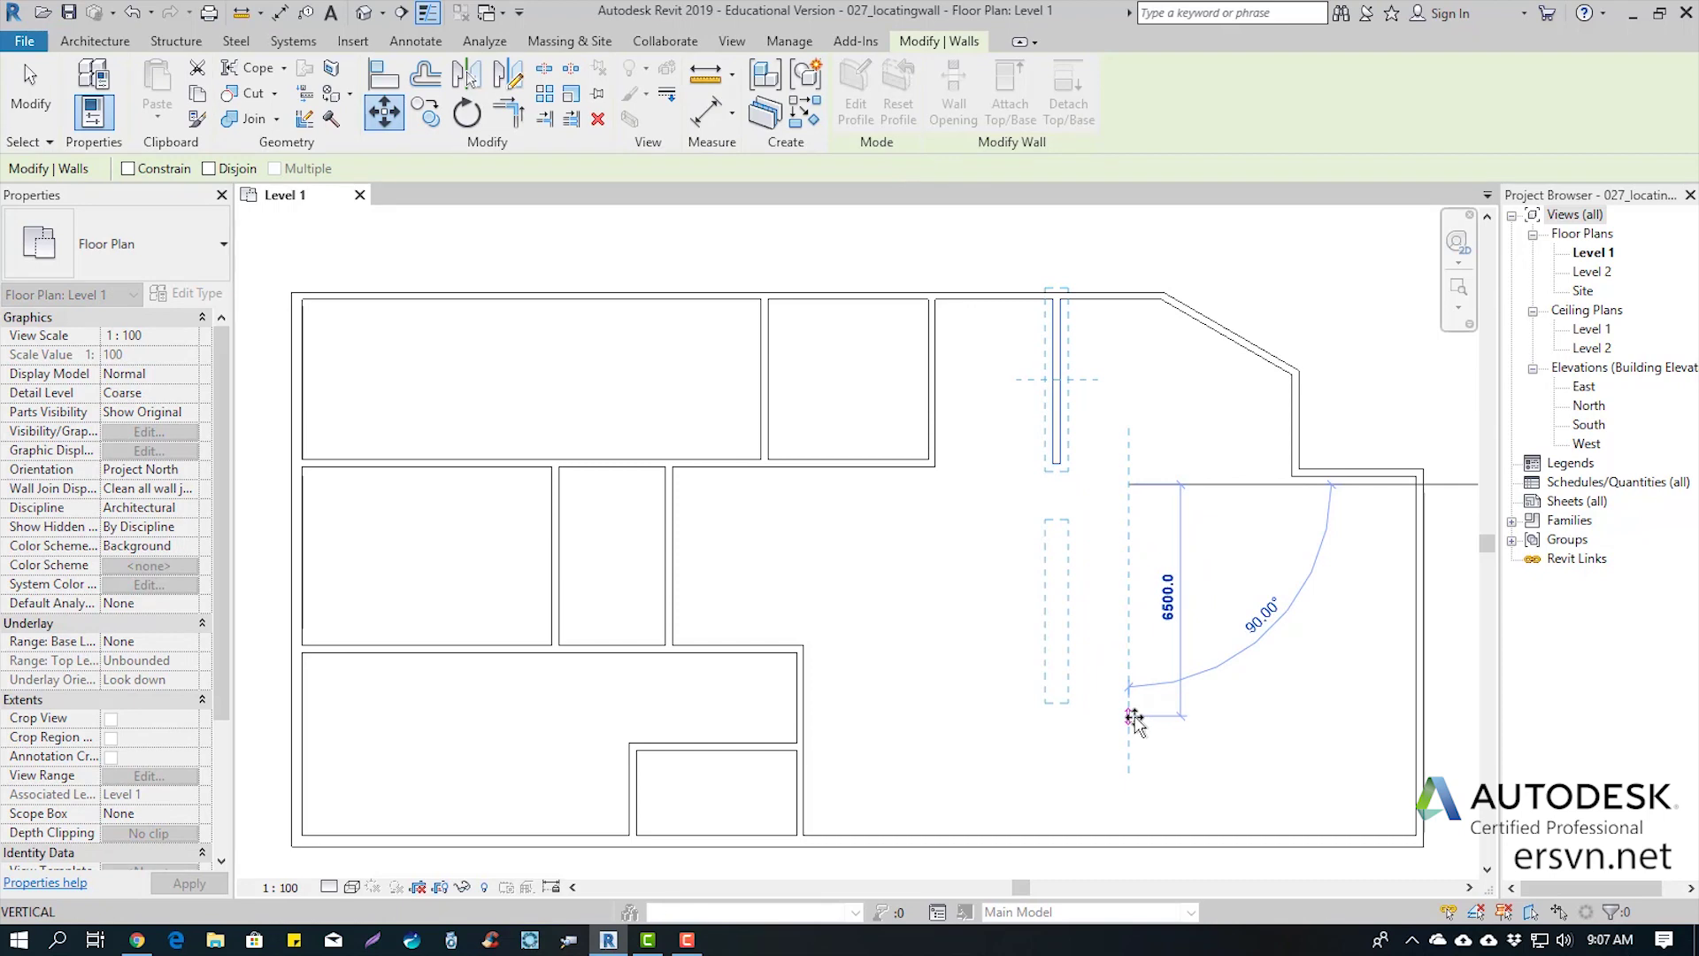
{"action": "left_click", "coordinate": [1134, 716]}
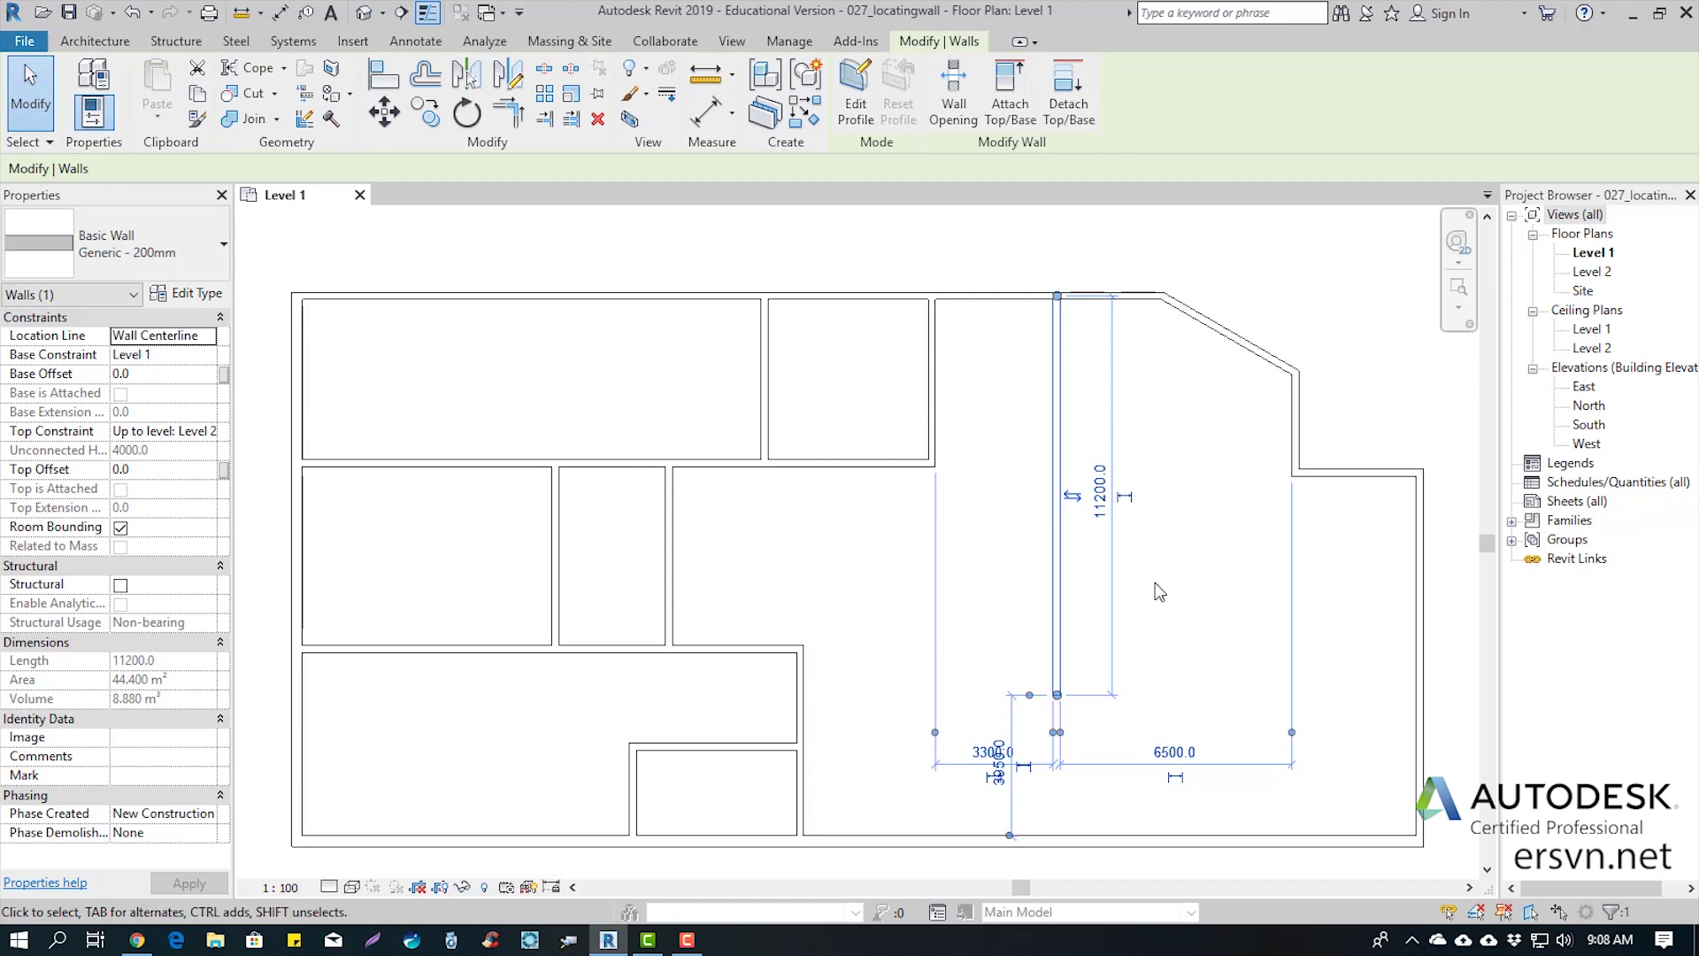
{"action": "key", "text": "ctrl+z"}
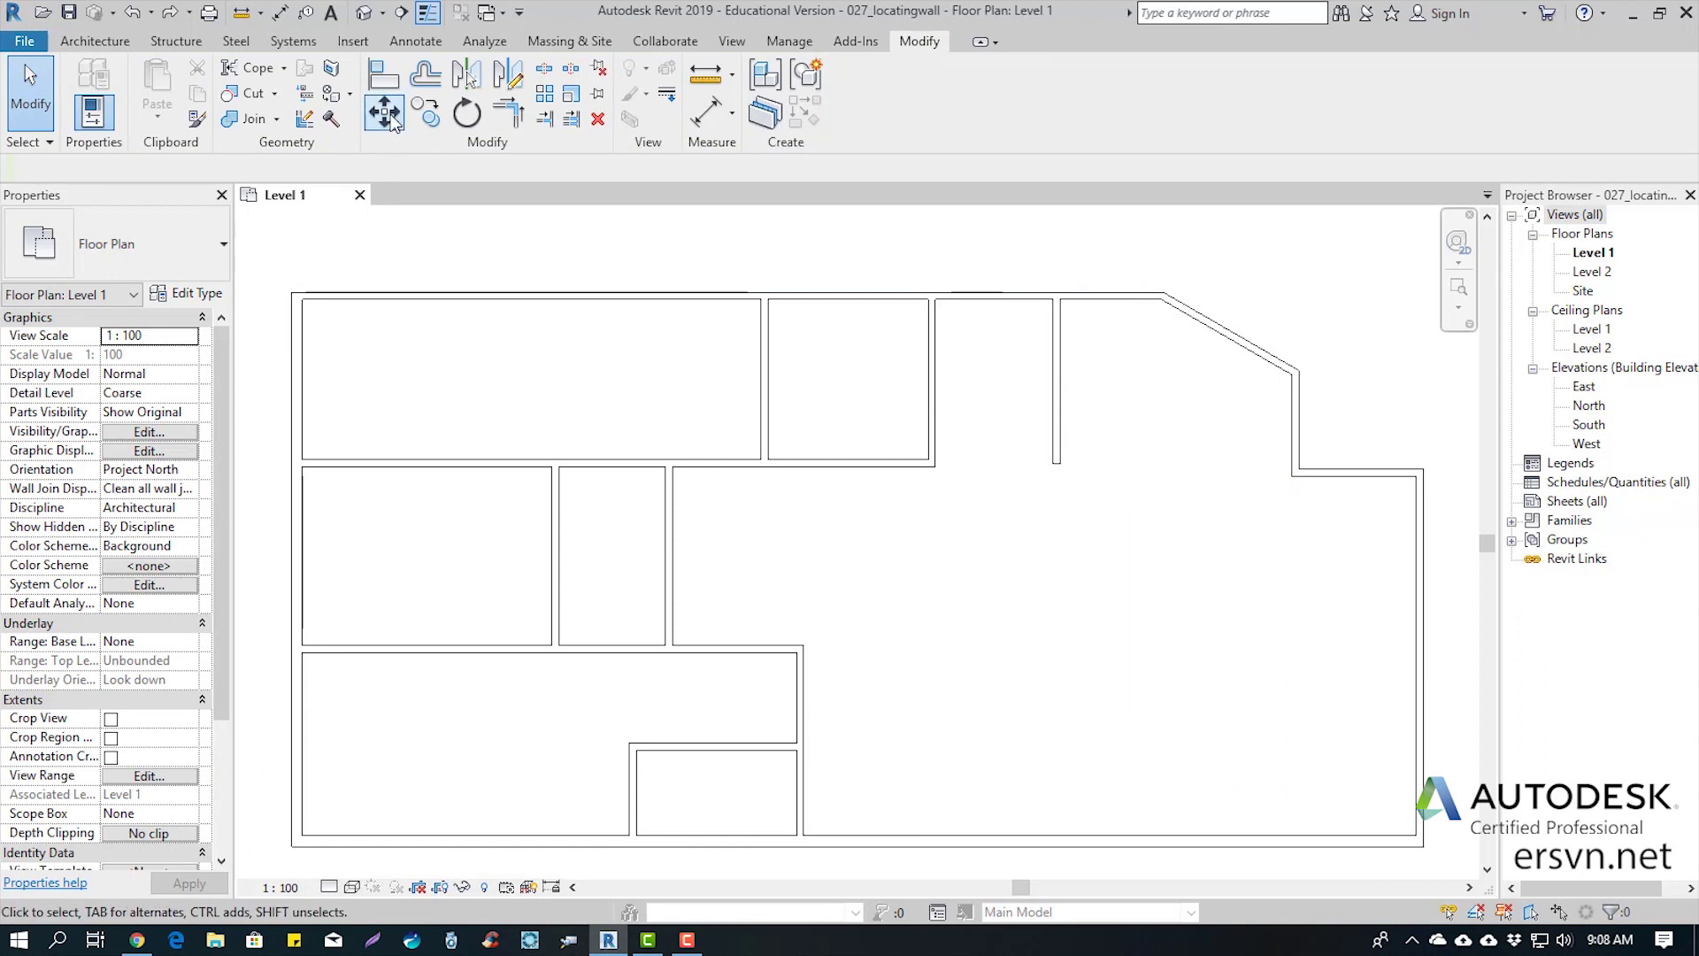
Disjoin the short 4700 mm wall and move it 7300 mm down into the large room
{"action": "left_click", "coordinate": [384, 112]}
{"action": "left_click", "coordinate": [1056, 416]}
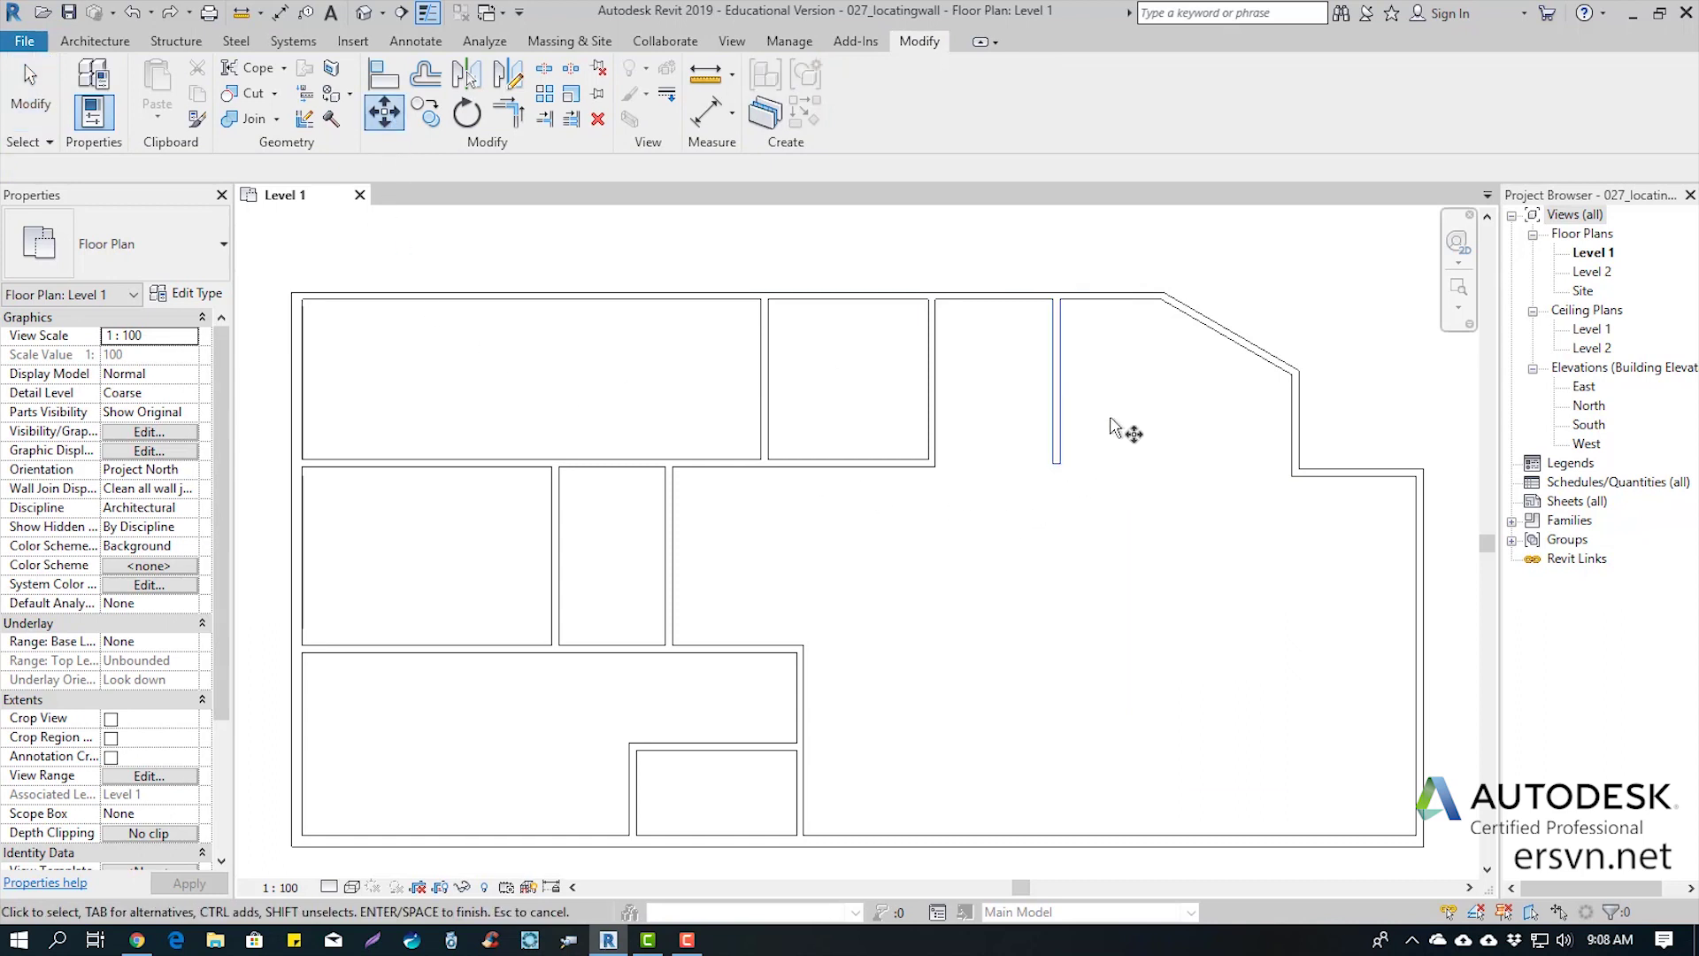
{"action": "key", "text": "Return"}
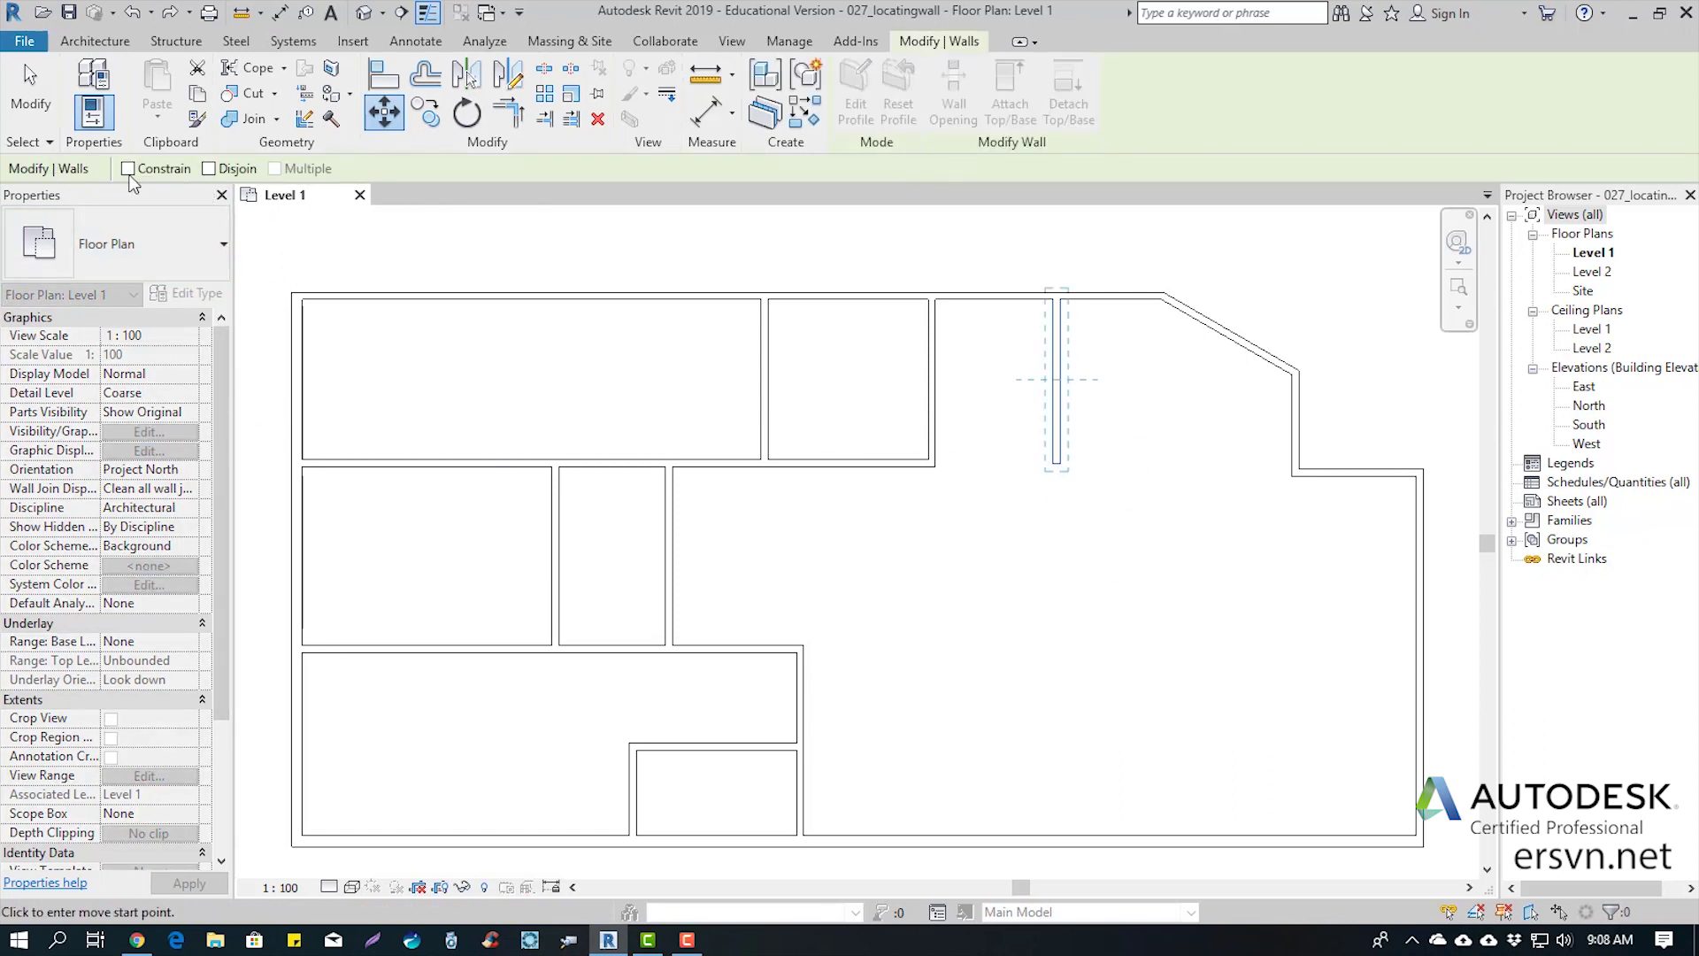
{"action": "left_click", "coordinate": [210, 171]}
{"action": "left_click", "coordinate": [1057, 462]}
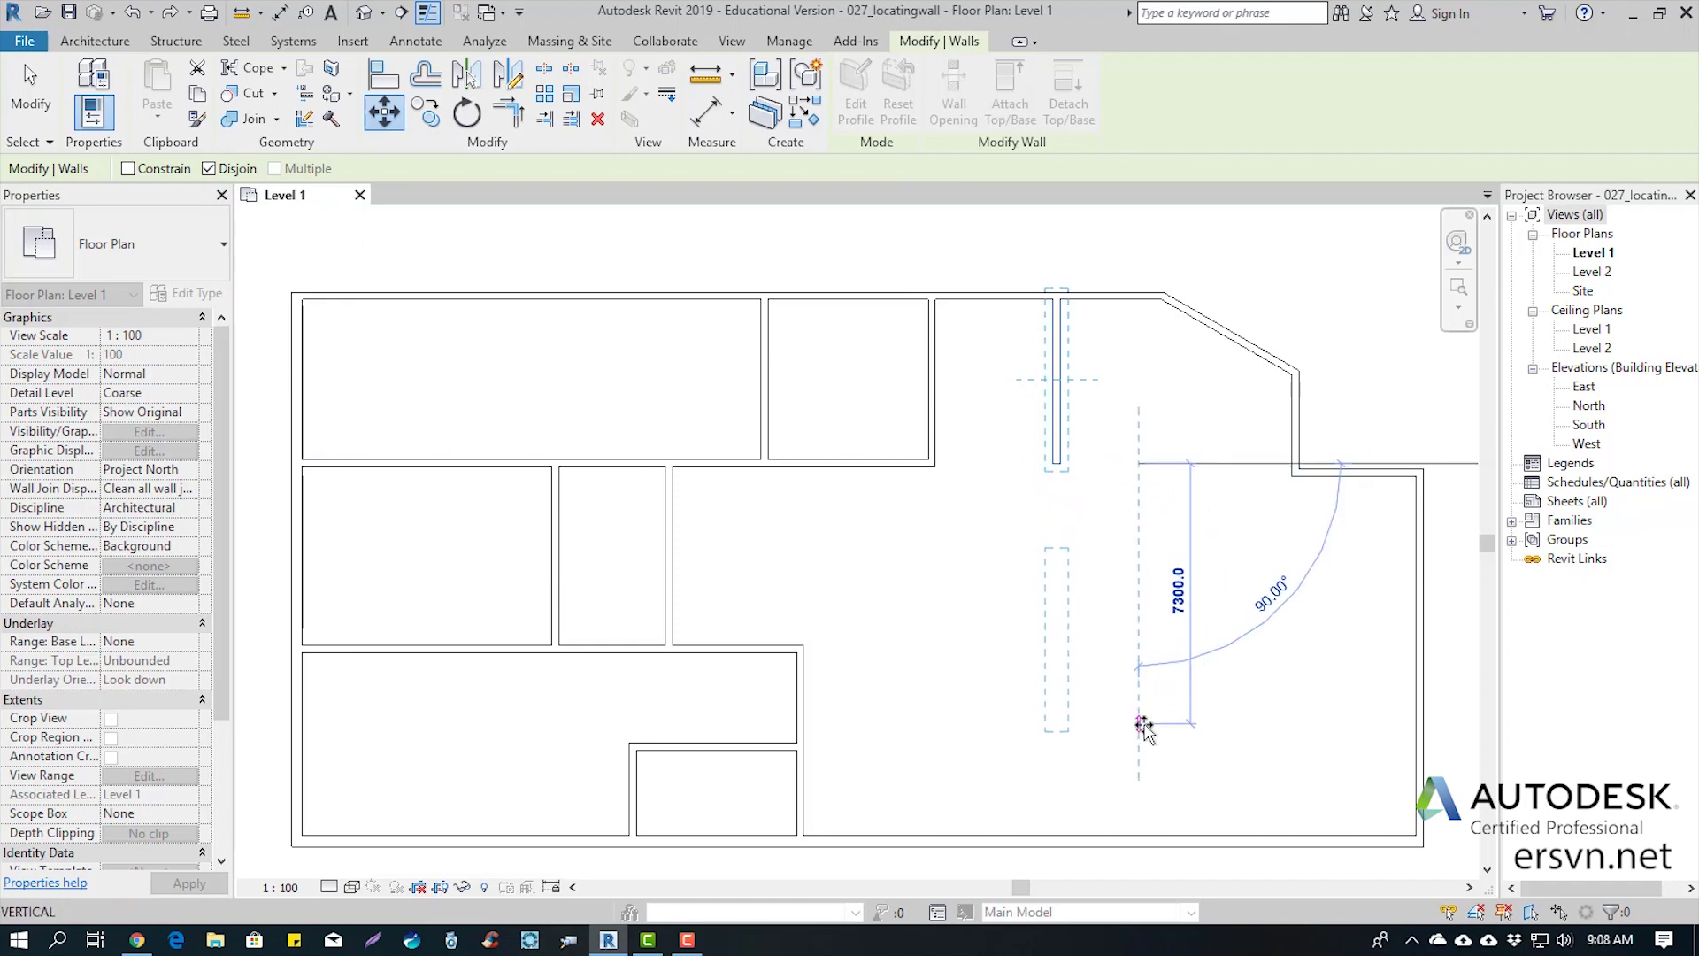
{"action": "left_click", "coordinate": [1141, 720]}
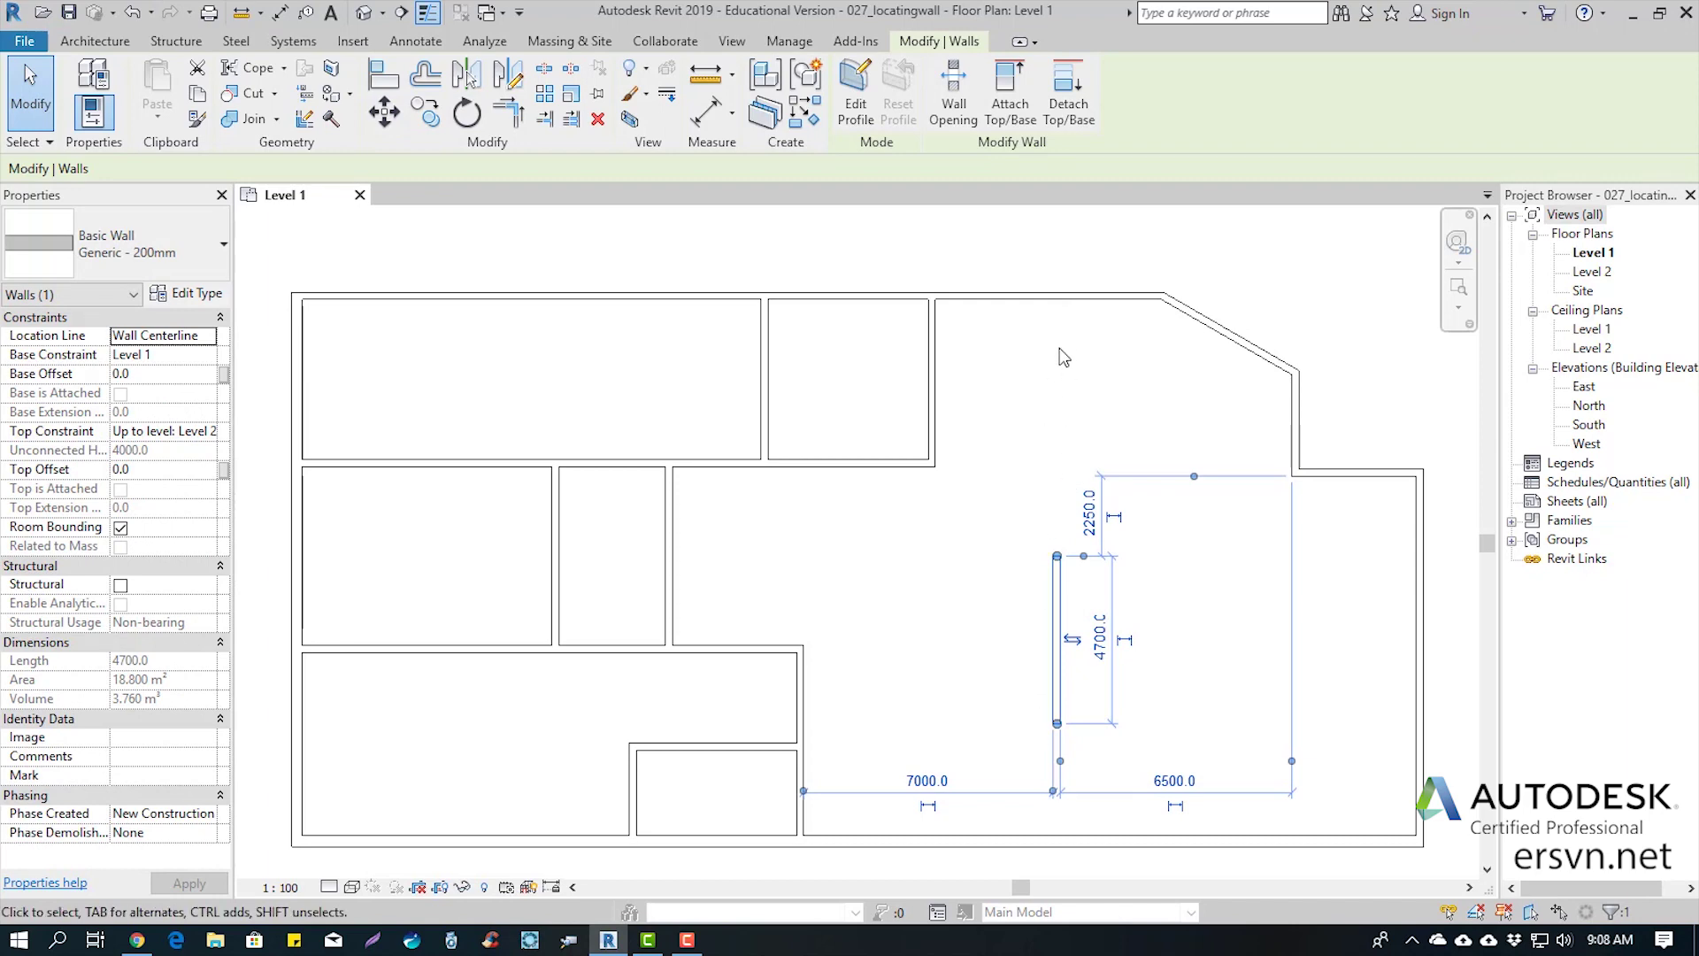
Extend the moved wall's bottom end down to join the bottom exterior wall
{"action": "middle_click_drag", "start_coordinate": [1189, 682], "coordinate": [1040, 587]}
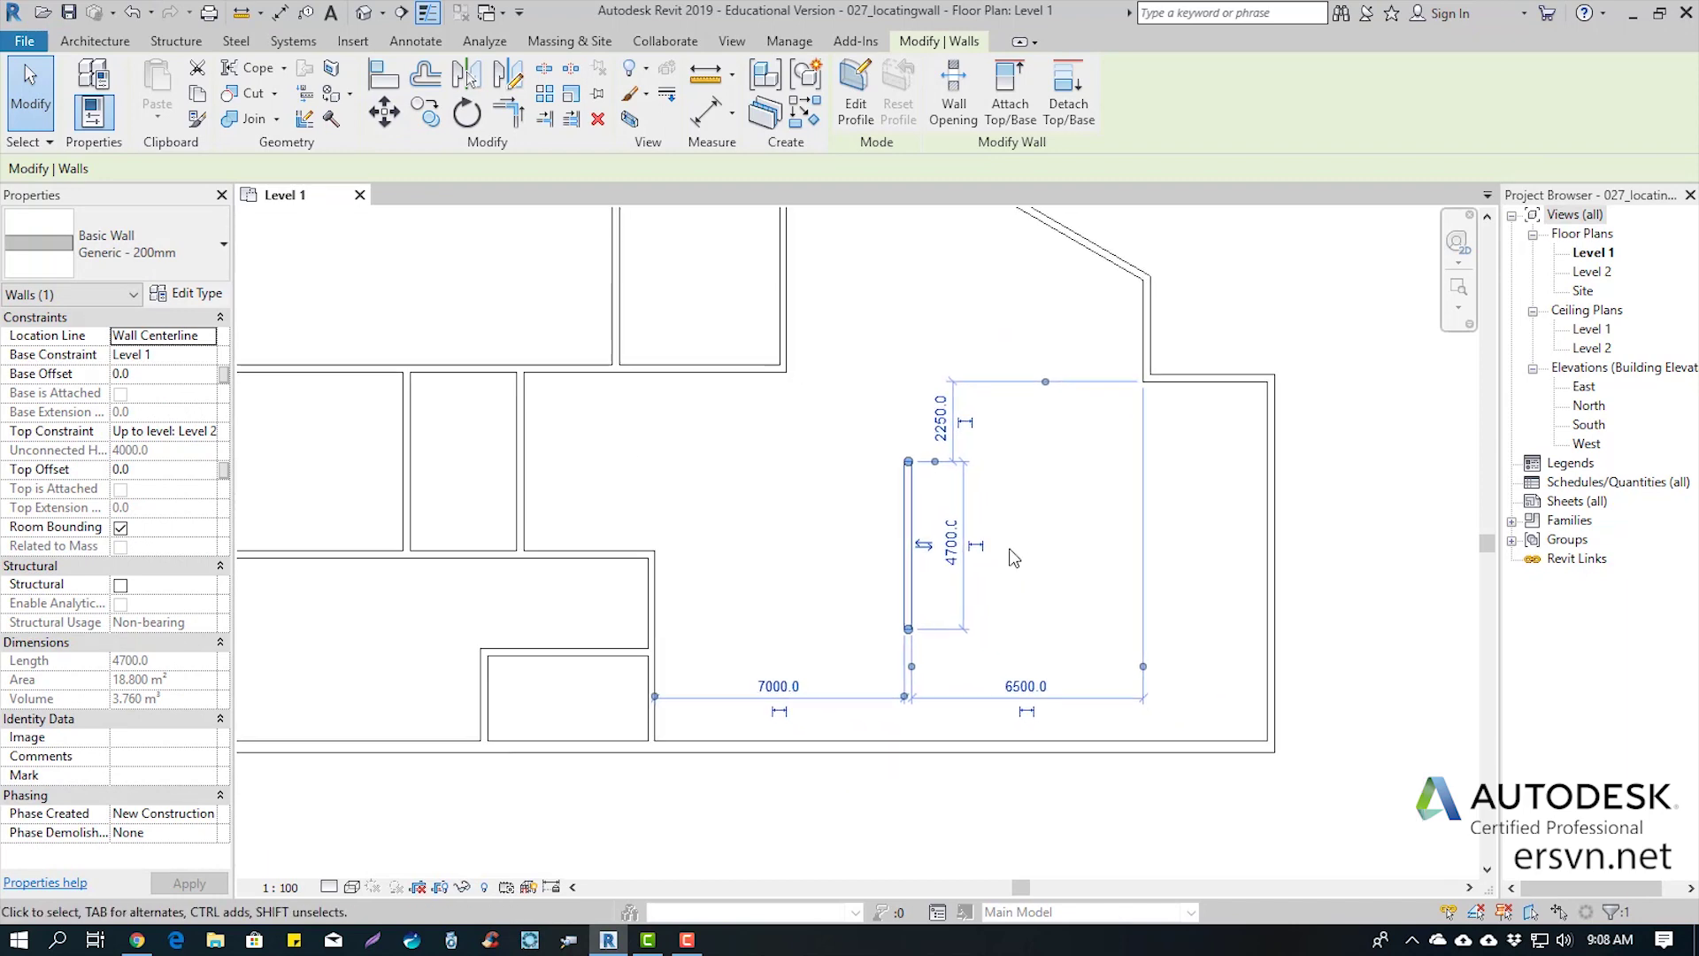
{"action": "scroll", "coordinate": [897, 606], "scroll_direction": "up", "scroll_amount": 1}
{"action": "scroll", "coordinate": [901, 593], "scroll_direction": "up", "scroll_amount": 1}
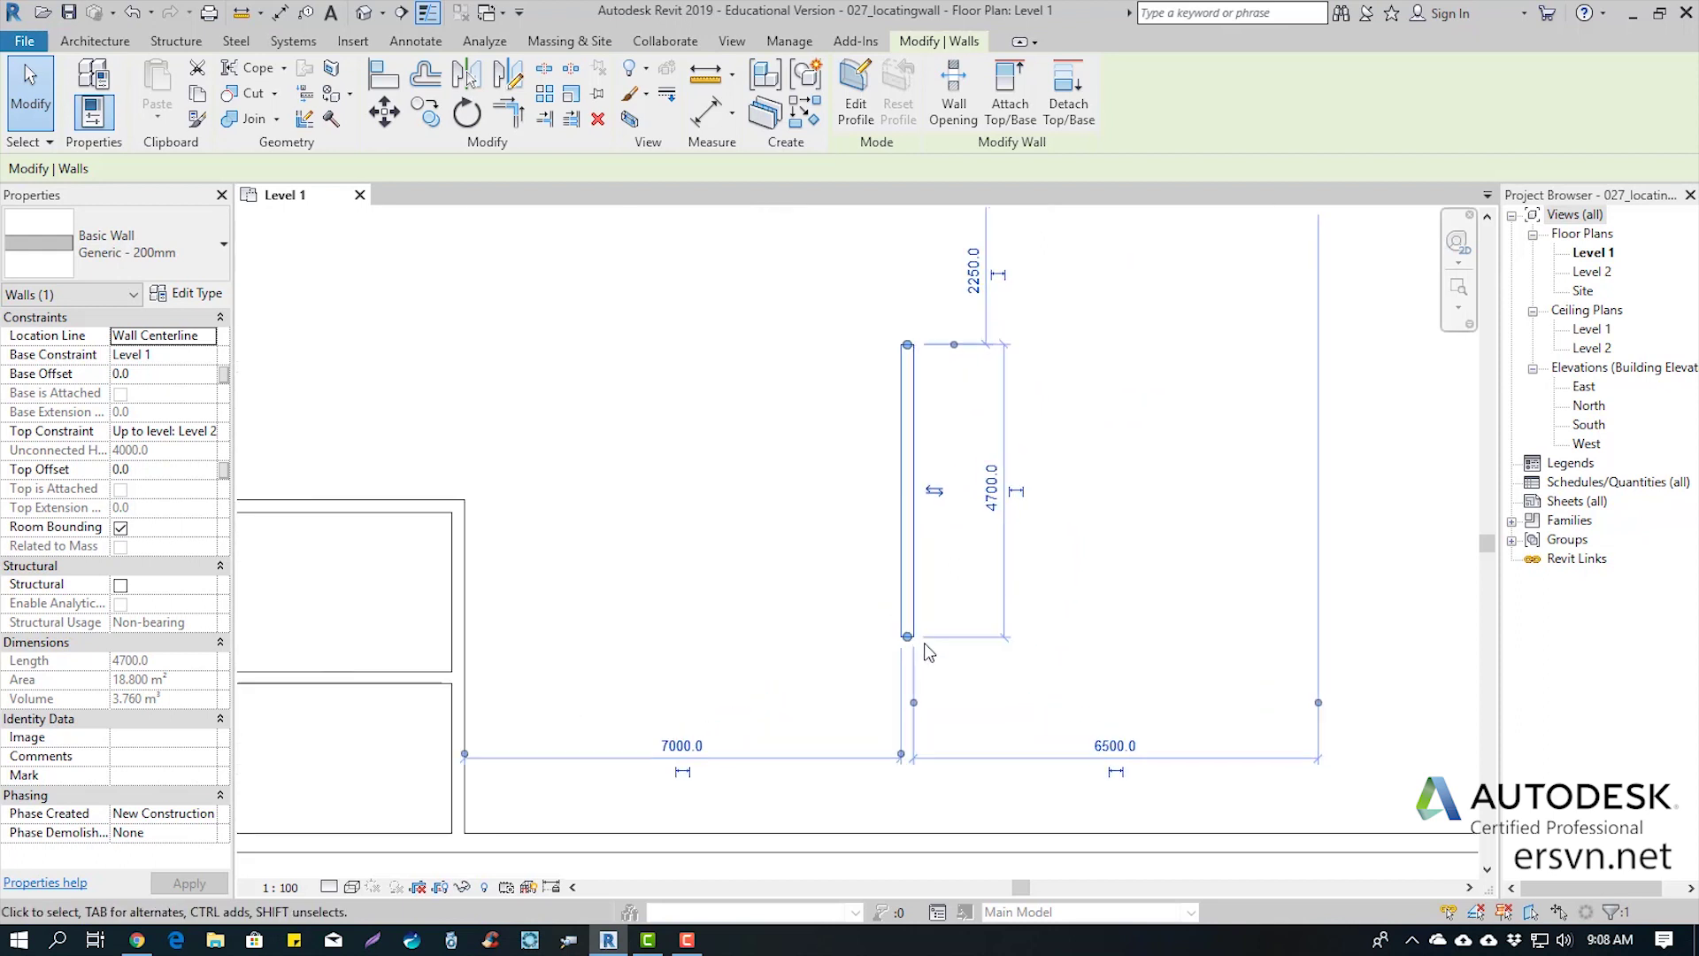
{"action": "scroll", "coordinate": [907, 569], "scroll_direction": "up", "scroll_amount": 1}
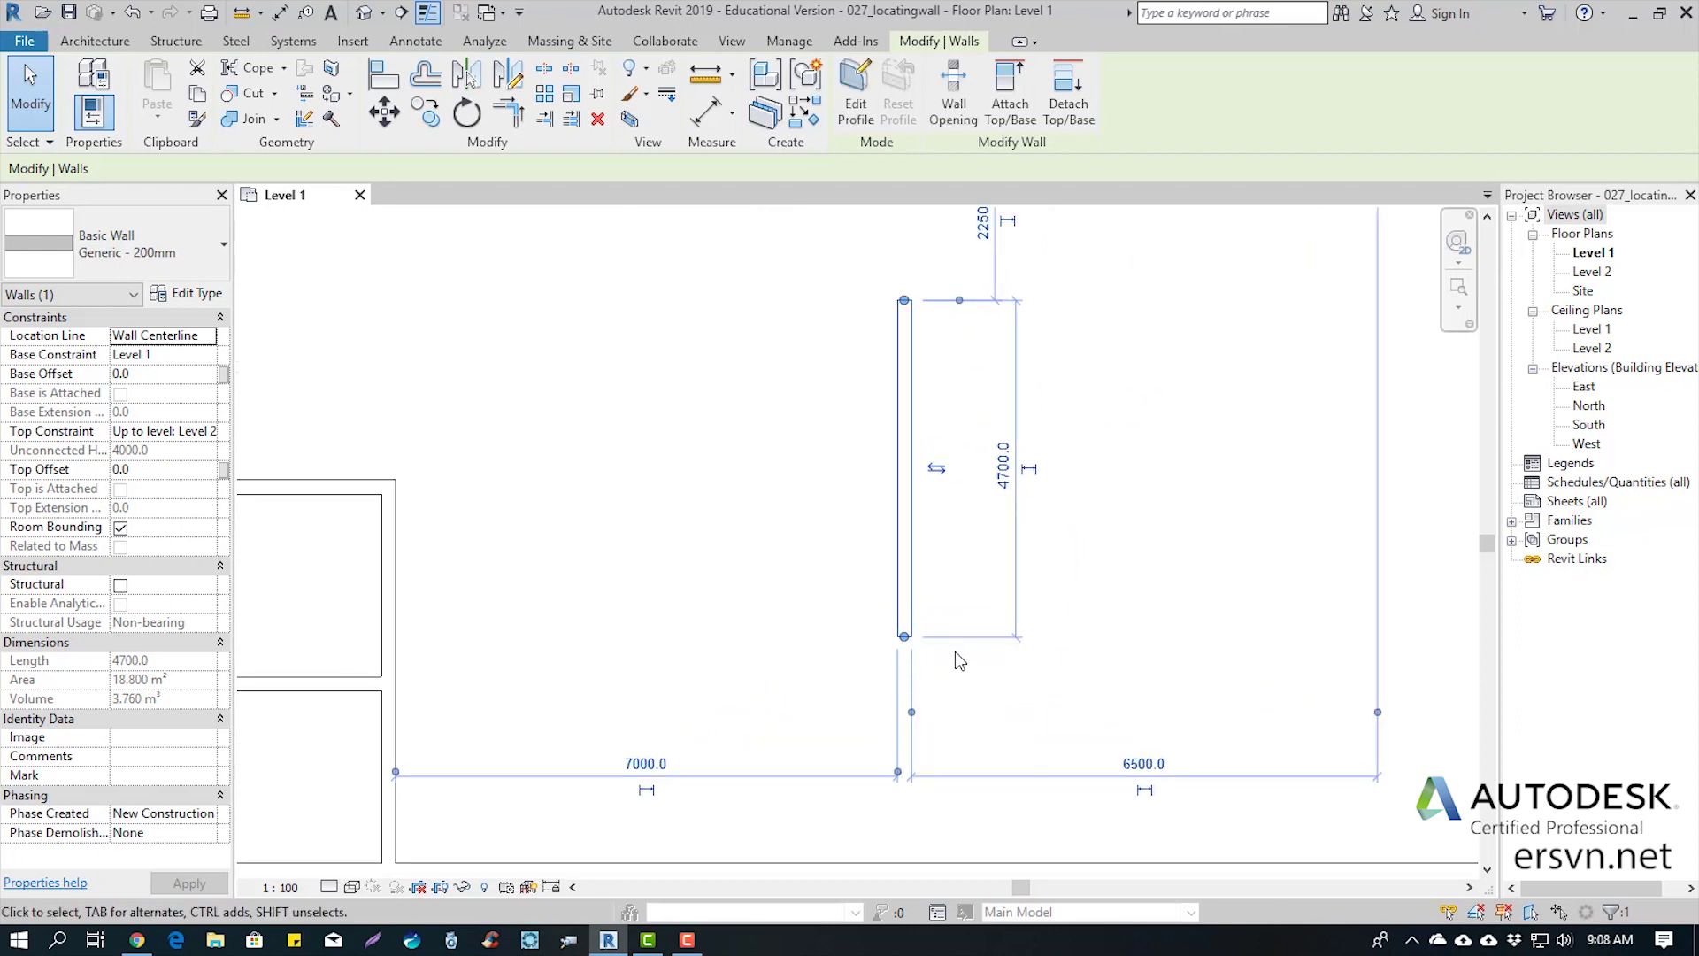
{"action": "middle_click_drag", "start_coordinate": [967, 668], "coordinate": [1016, 645]}
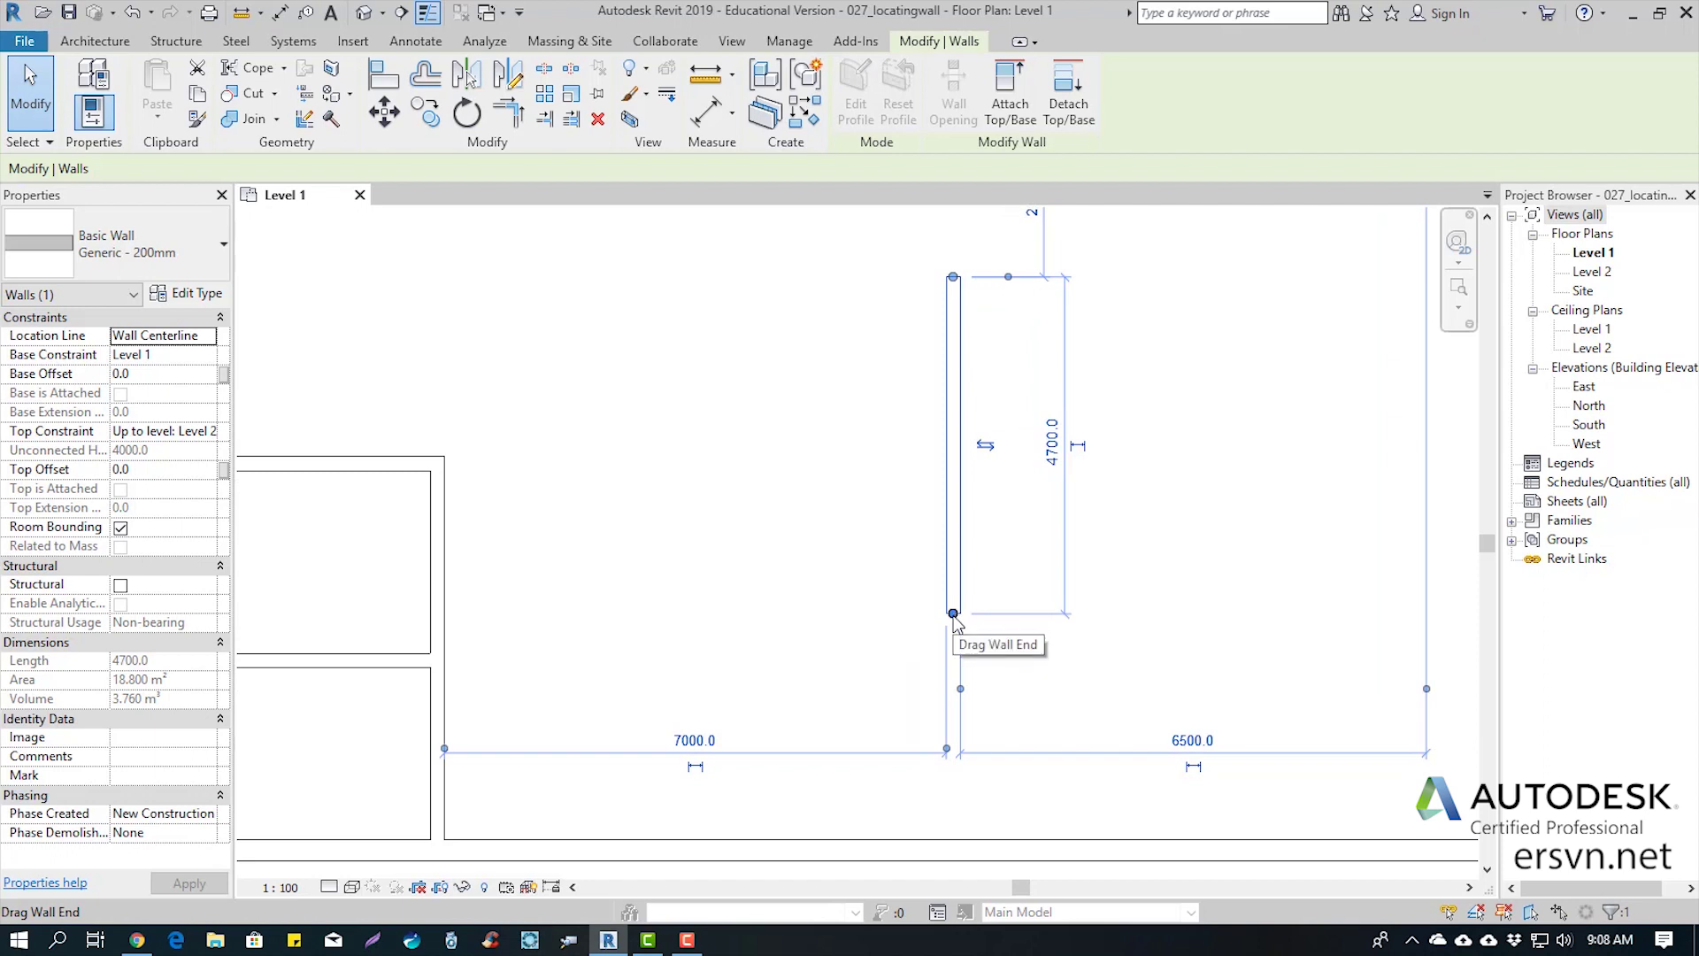
{"action": "left_click_drag", "start_coordinate": [953, 617], "coordinate": [954, 848]}
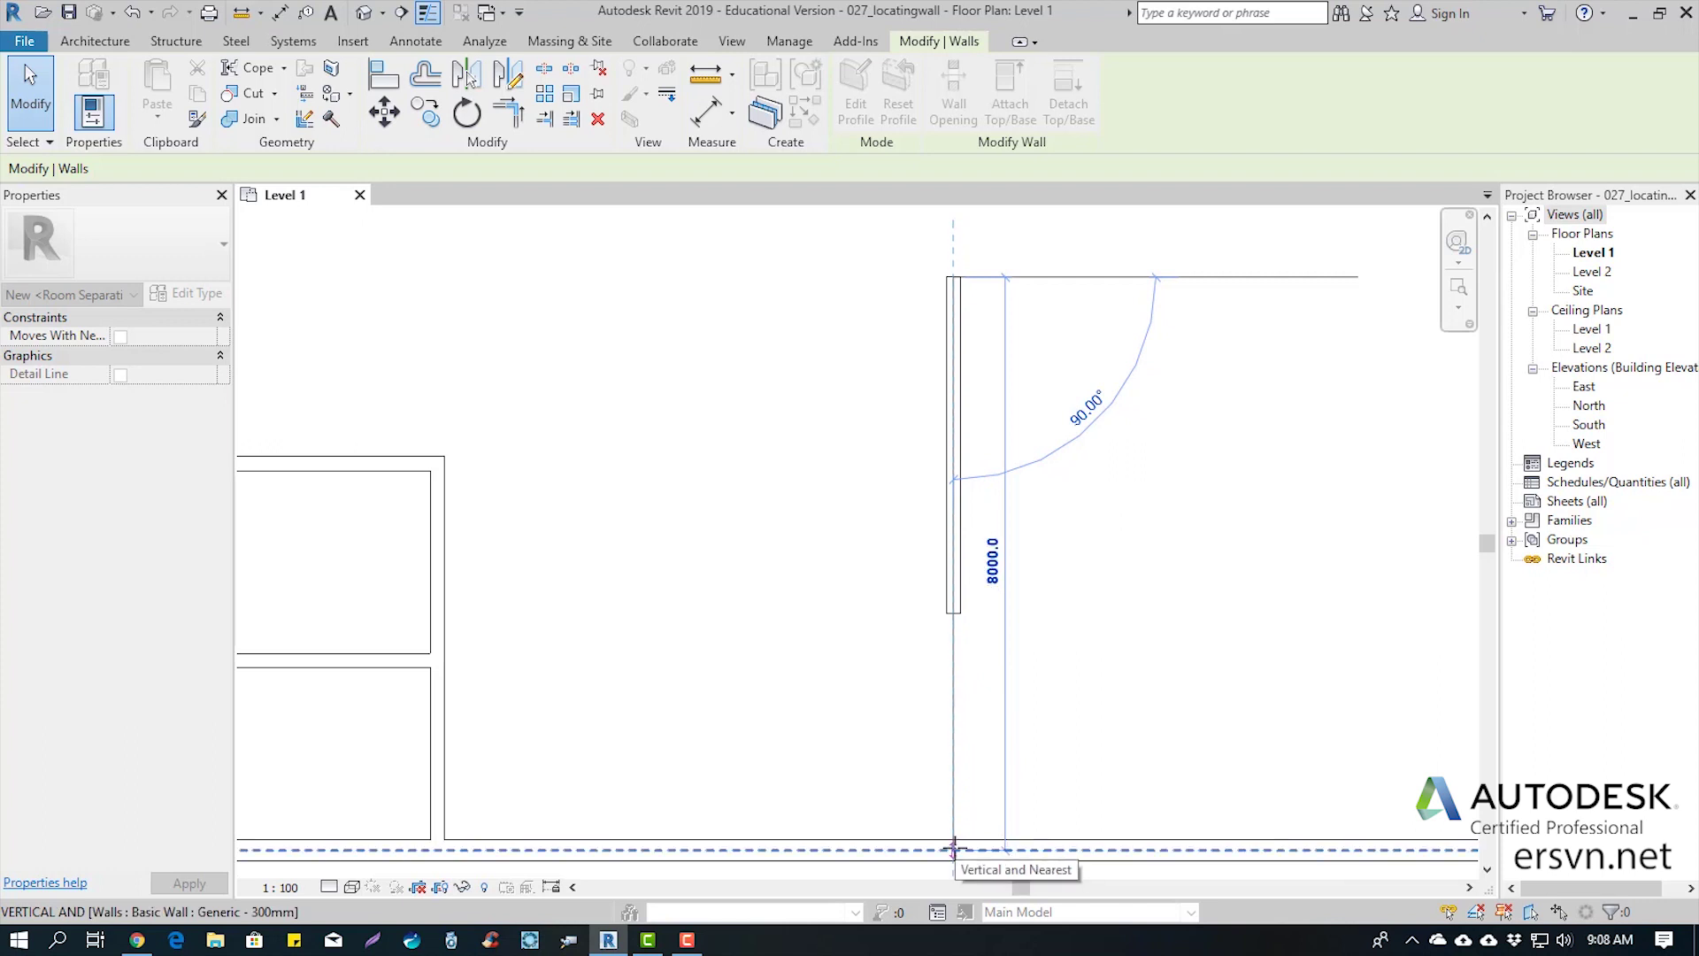
{"action": "left_click_drag", "start_coordinate": [954, 848], "coordinate": [954, 848]}
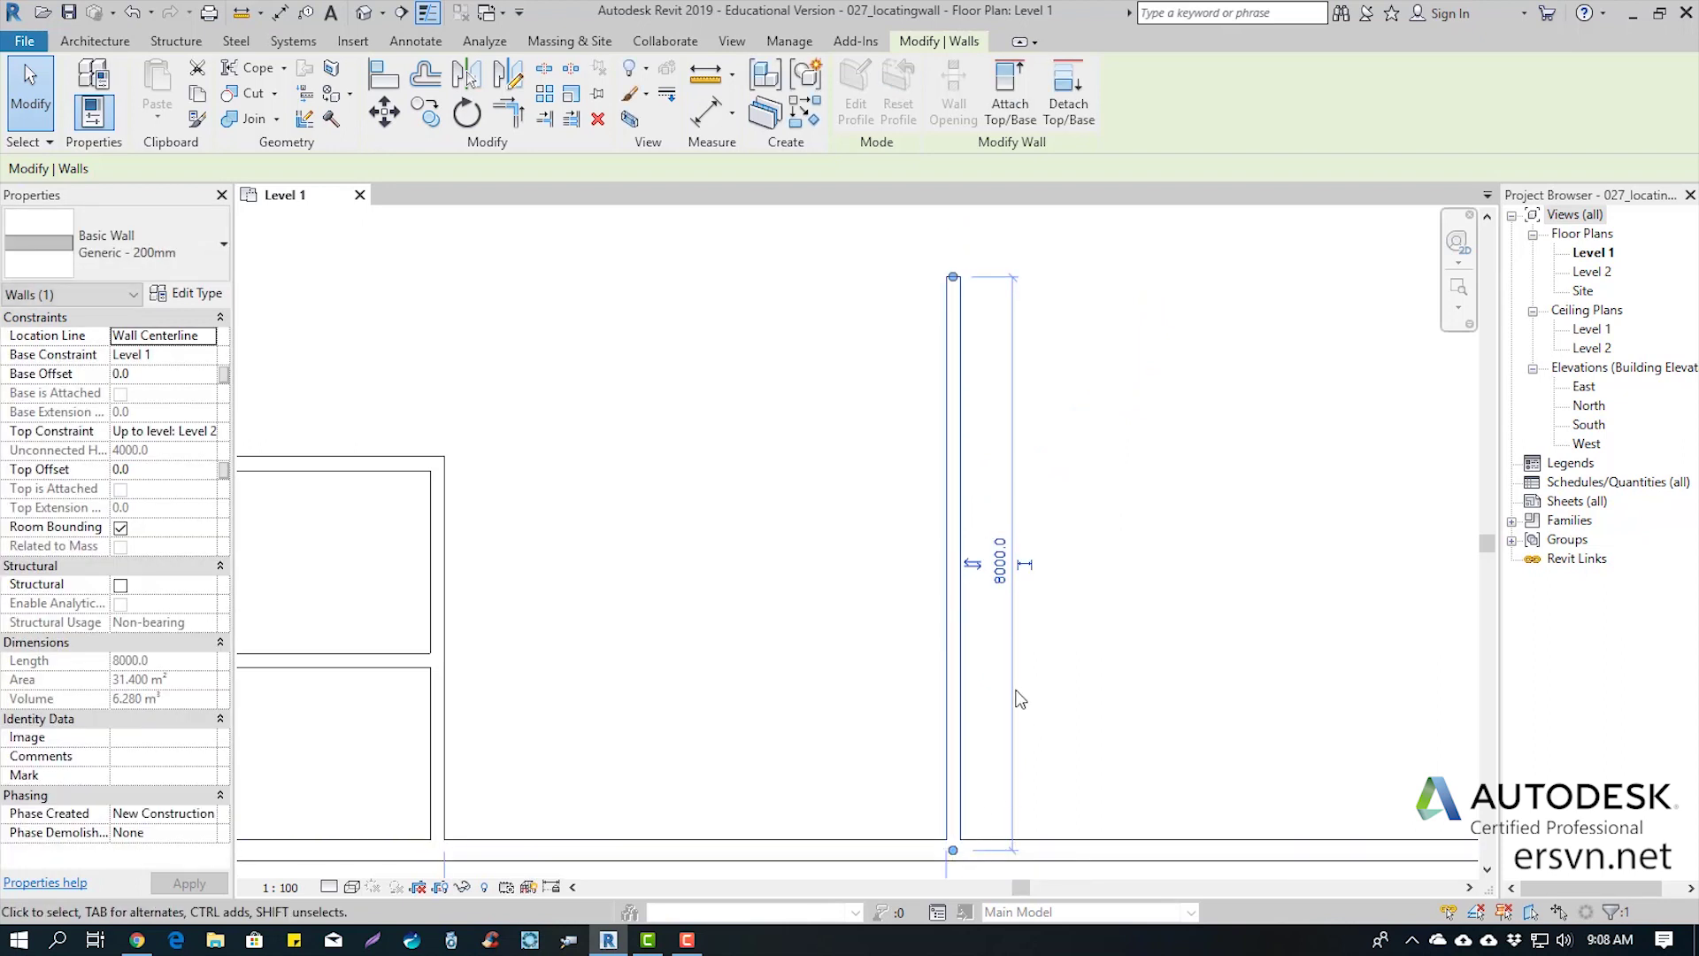
Pull the wall's top end down so the wall is 5600 mm long
{"action": "scroll", "coordinate": [878, 685], "scroll_direction": "down", "scroll_amount": 2}
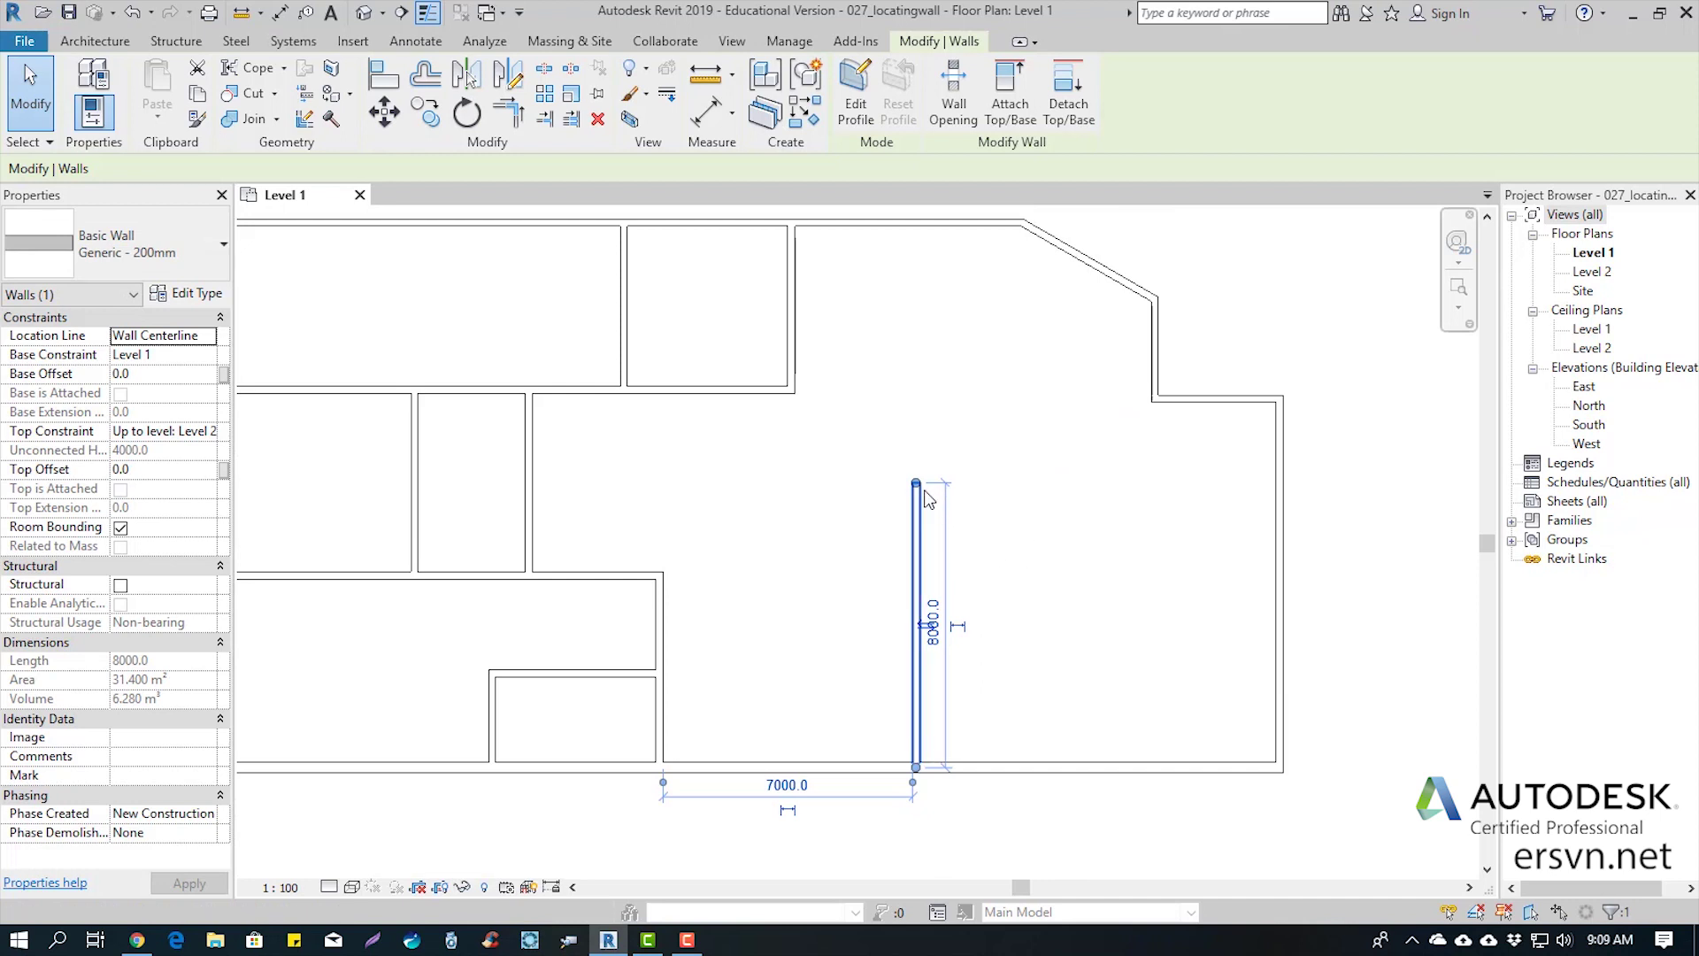
{"action": "left_click_drag", "start_coordinate": [916, 484], "coordinate": [915, 549]}
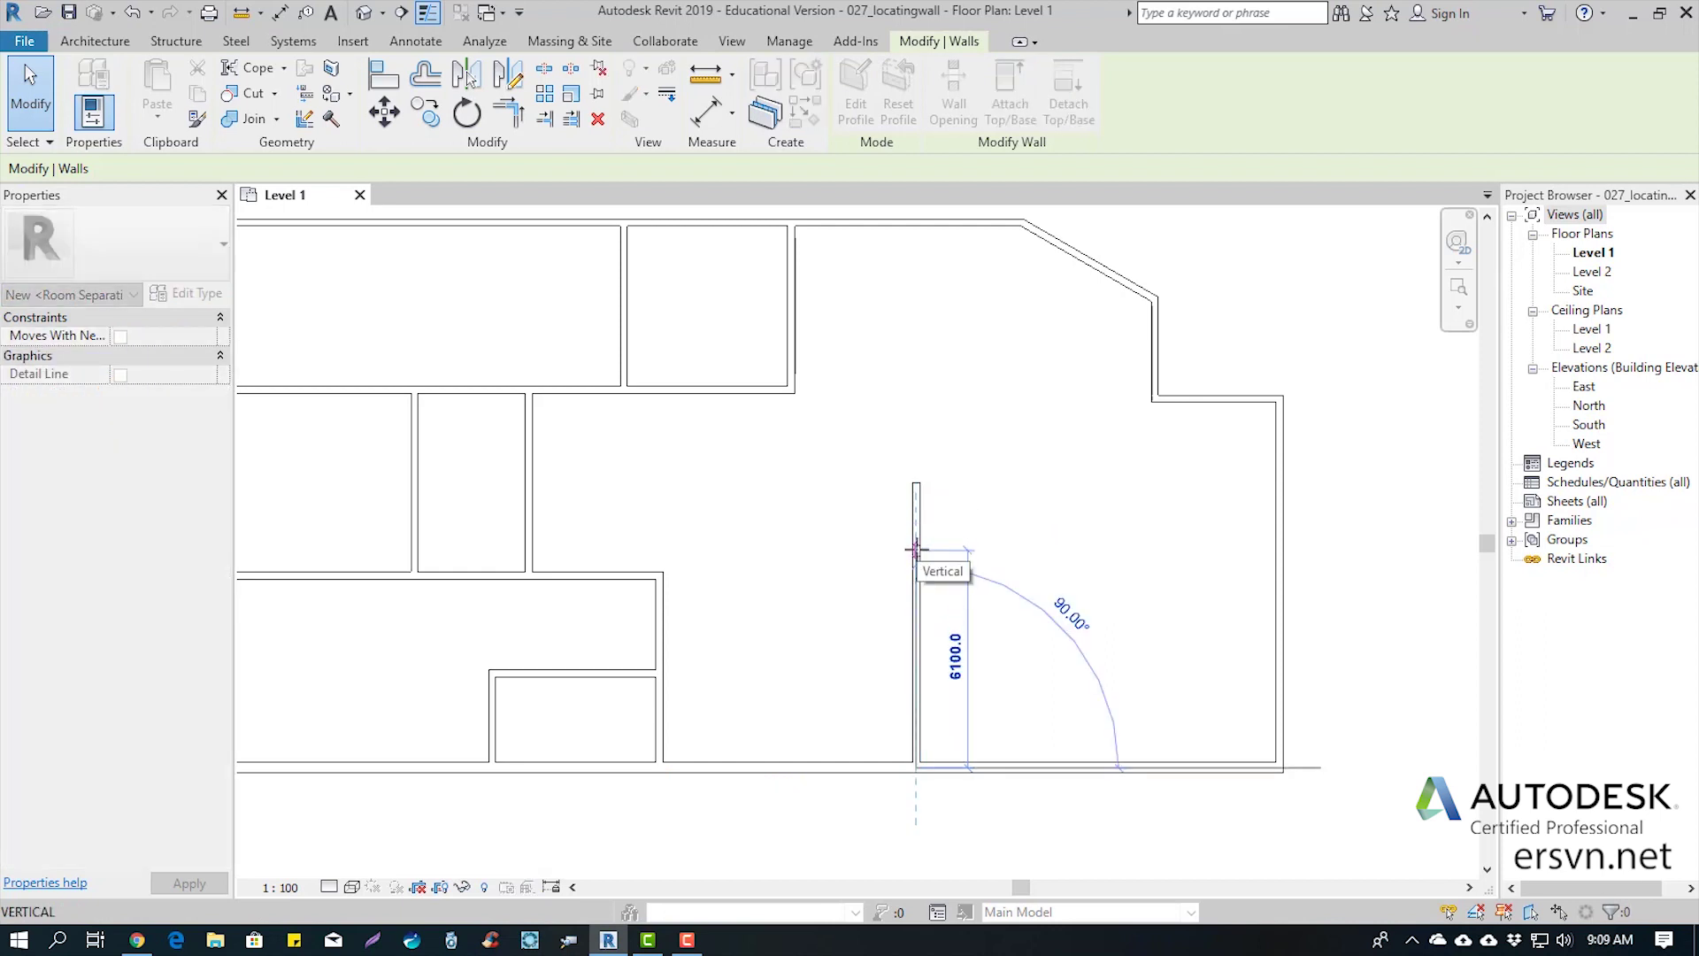
{"action": "left_click_drag", "start_coordinate": [916, 549], "coordinate": [916, 569]}
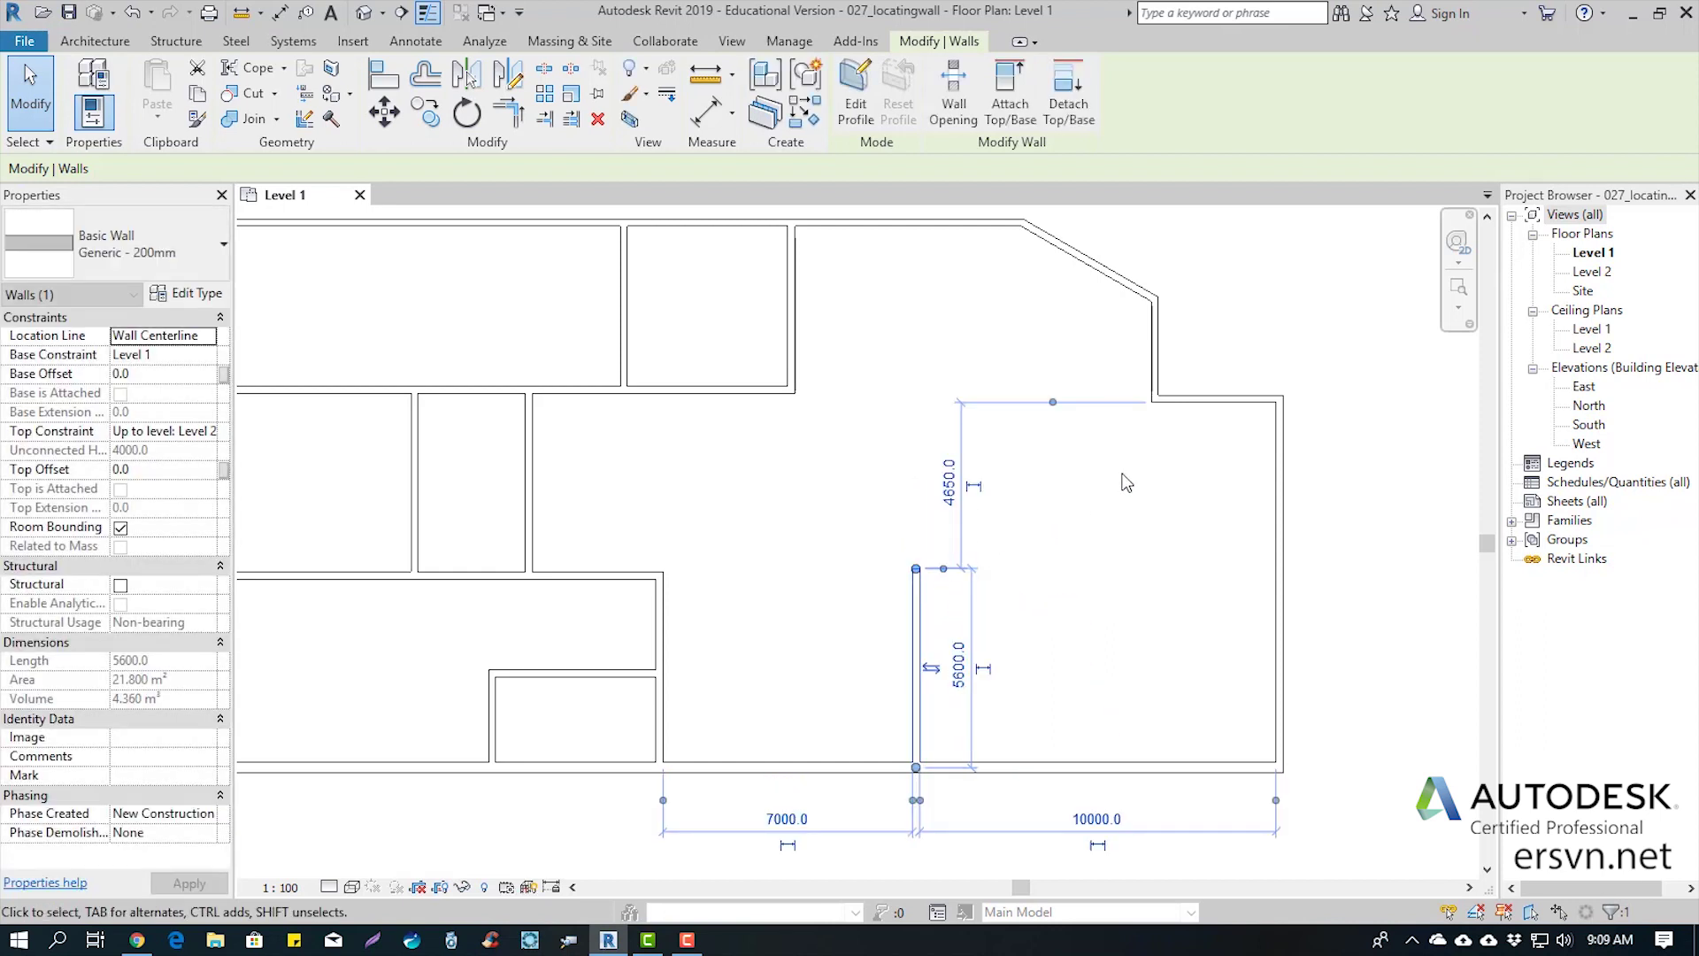
{"action": "left_click", "coordinate": [1087, 458]}
{"action": "scroll", "coordinate": [929, 477], "scroll_direction": "down", "scroll_amount": 1}
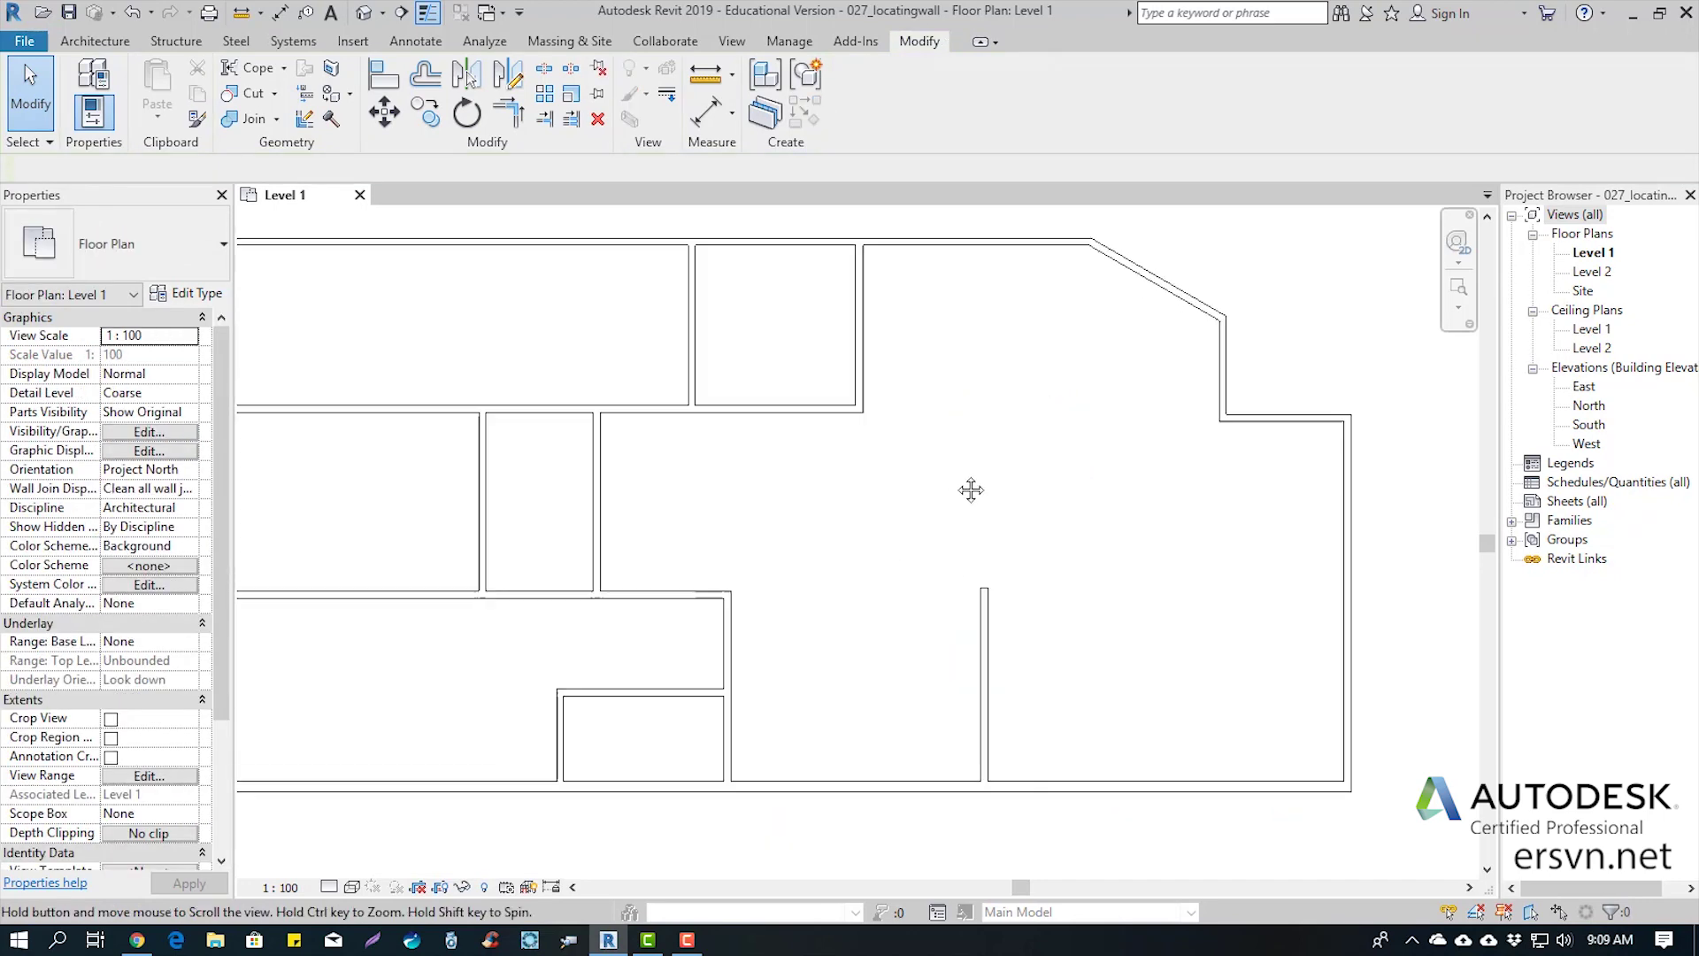
{"action": "scroll", "coordinate": [983, 494], "scroll_direction": "down", "scroll_amount": 1}
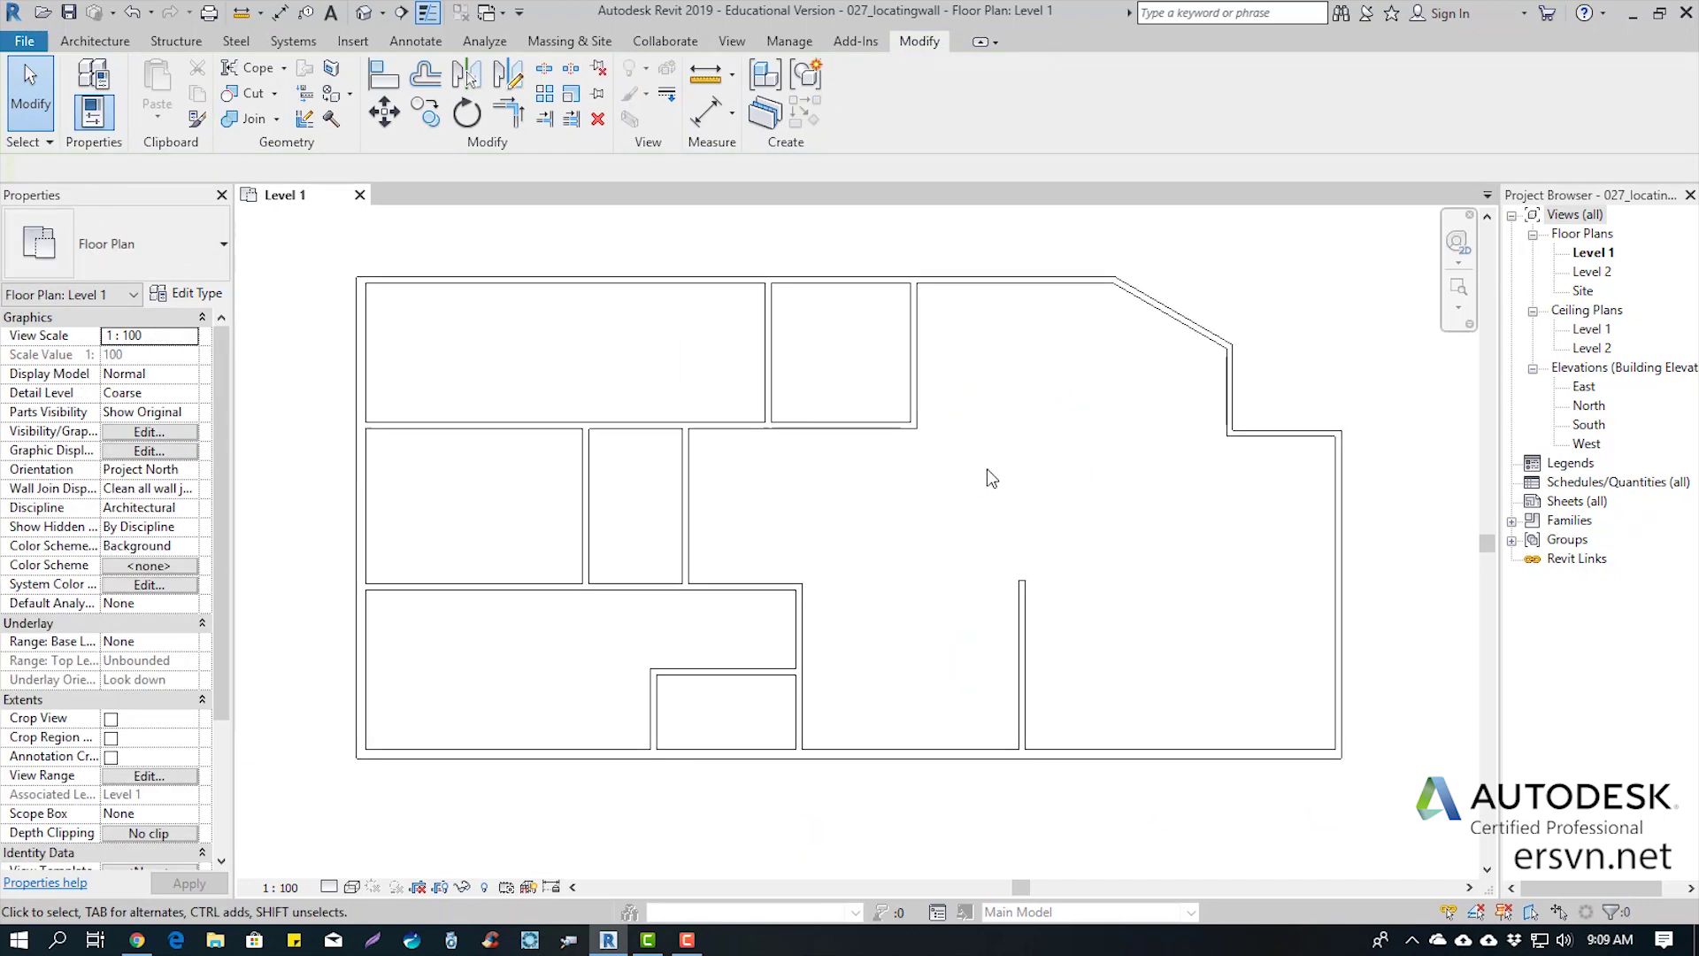
{"action": "middle_click_drag", "start_coordinate": [965, 478], "coordinate": [974, 504]}
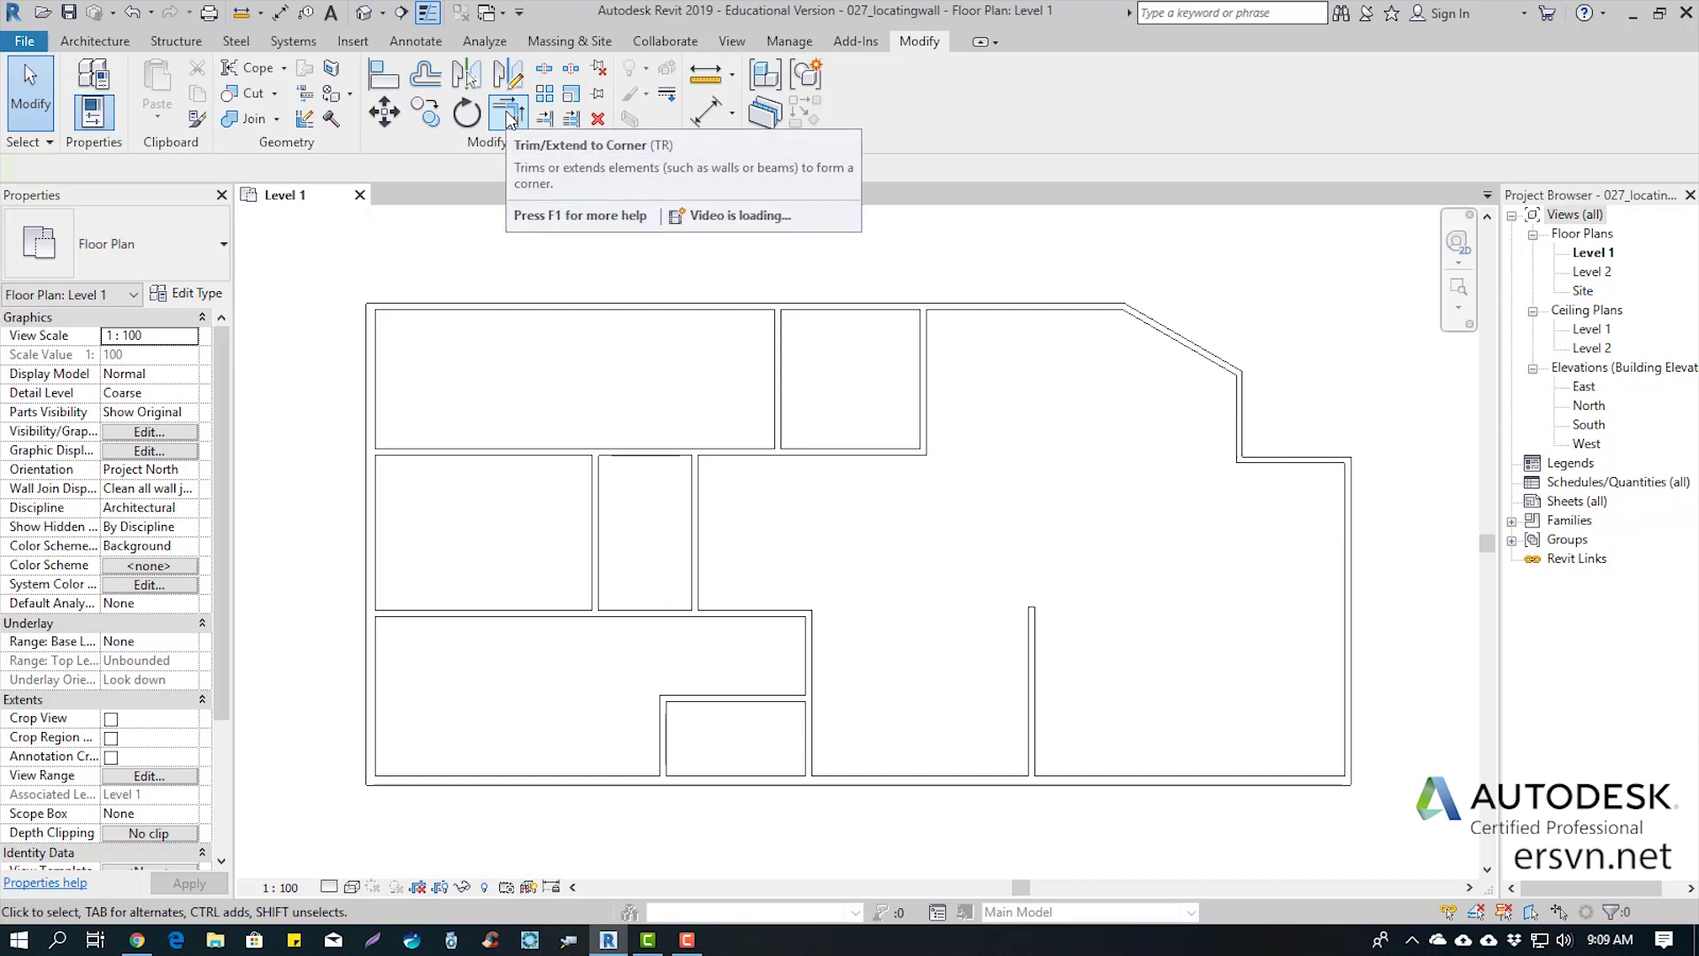
Trim the horizontal wall below the top rooms to a corner with the vertical wall
{"action": "left_click", "coordinate": [509, 115]}
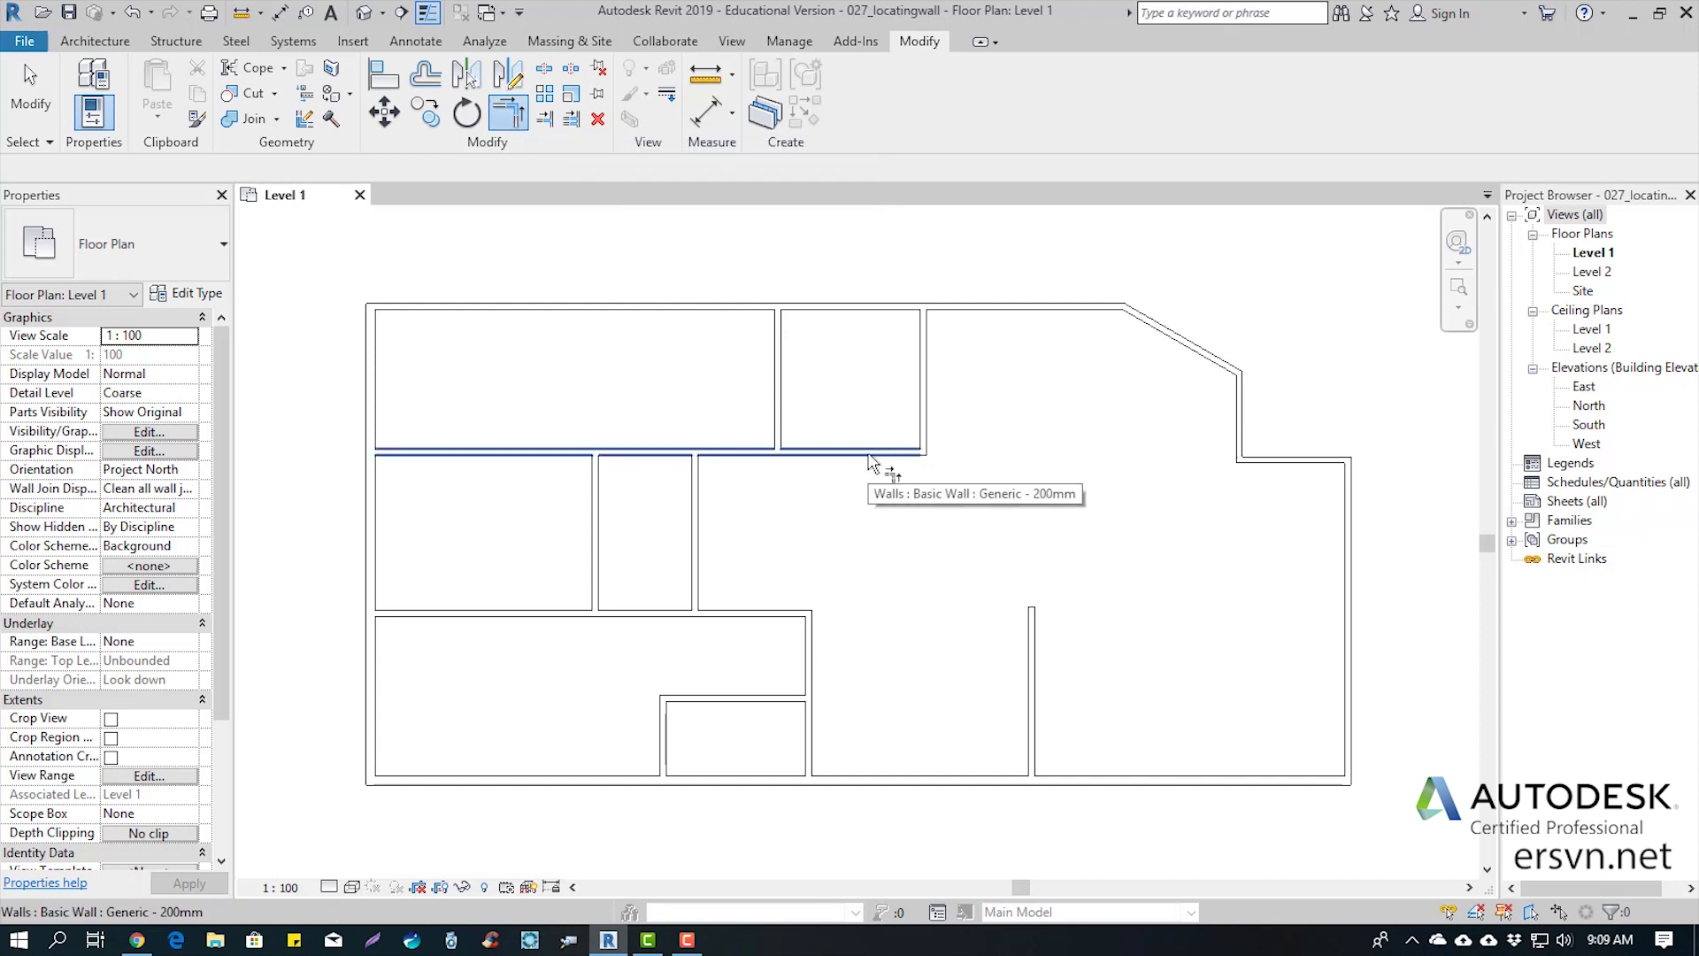
{"action": "scroll", "coordinate": [869, 457], "scroll_direction": "up", "scroll_amount": 1}
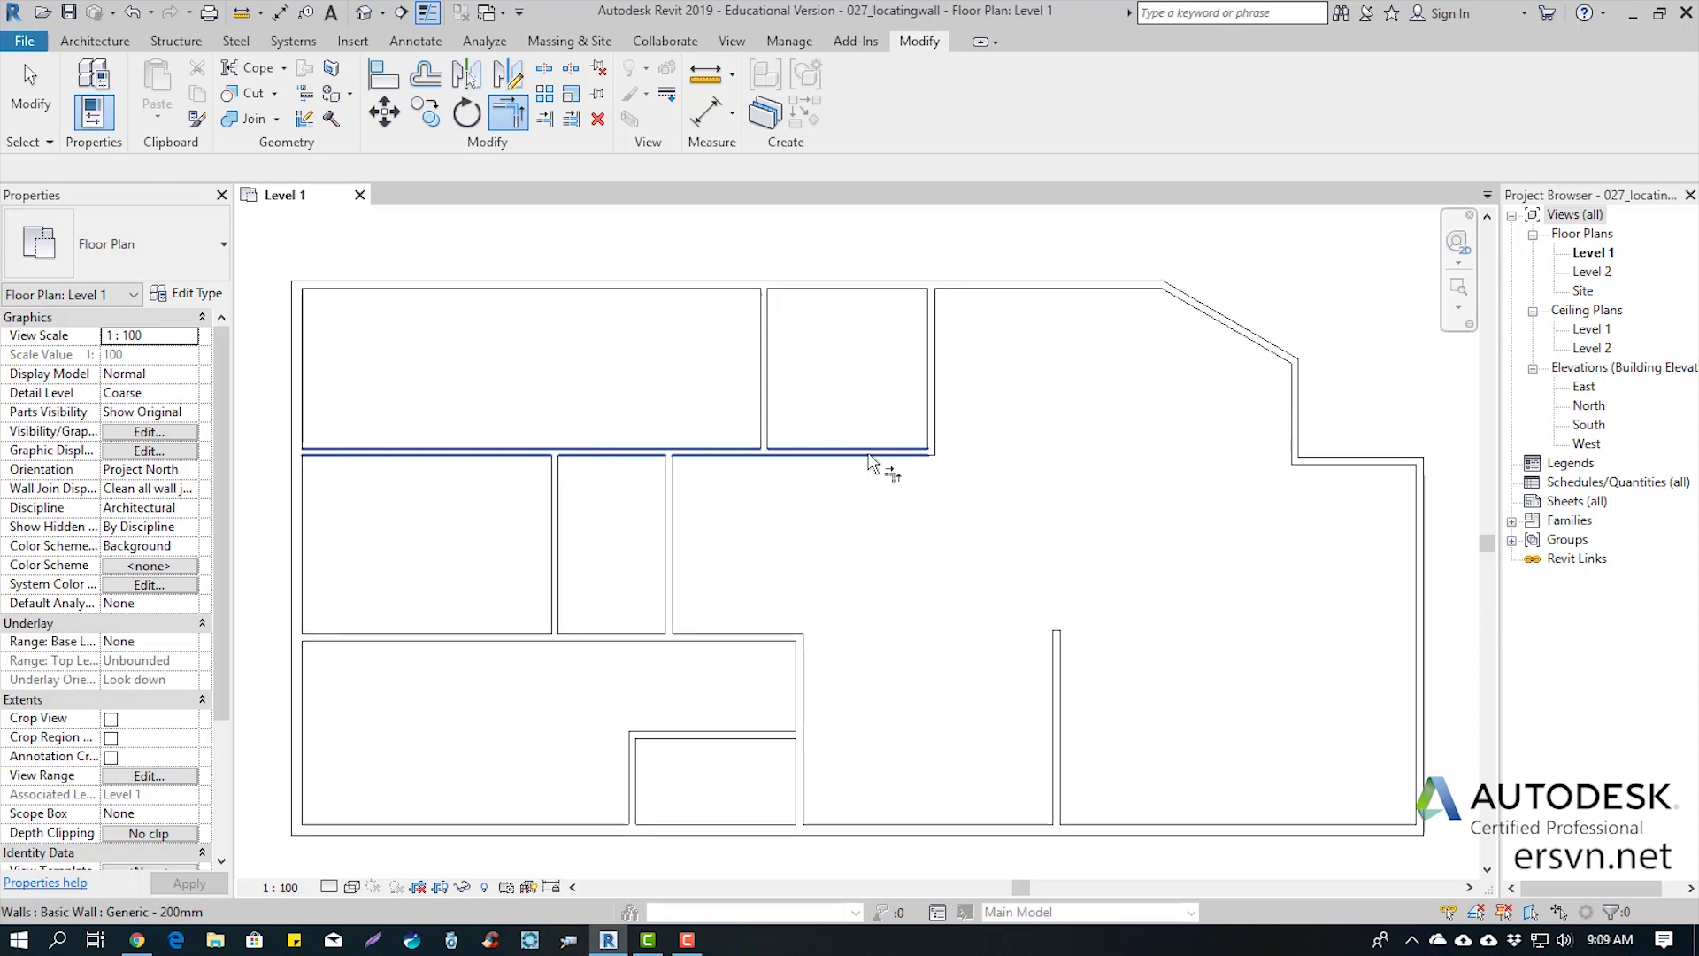
{"action": "left_click", "coordinate": [745, 456]}
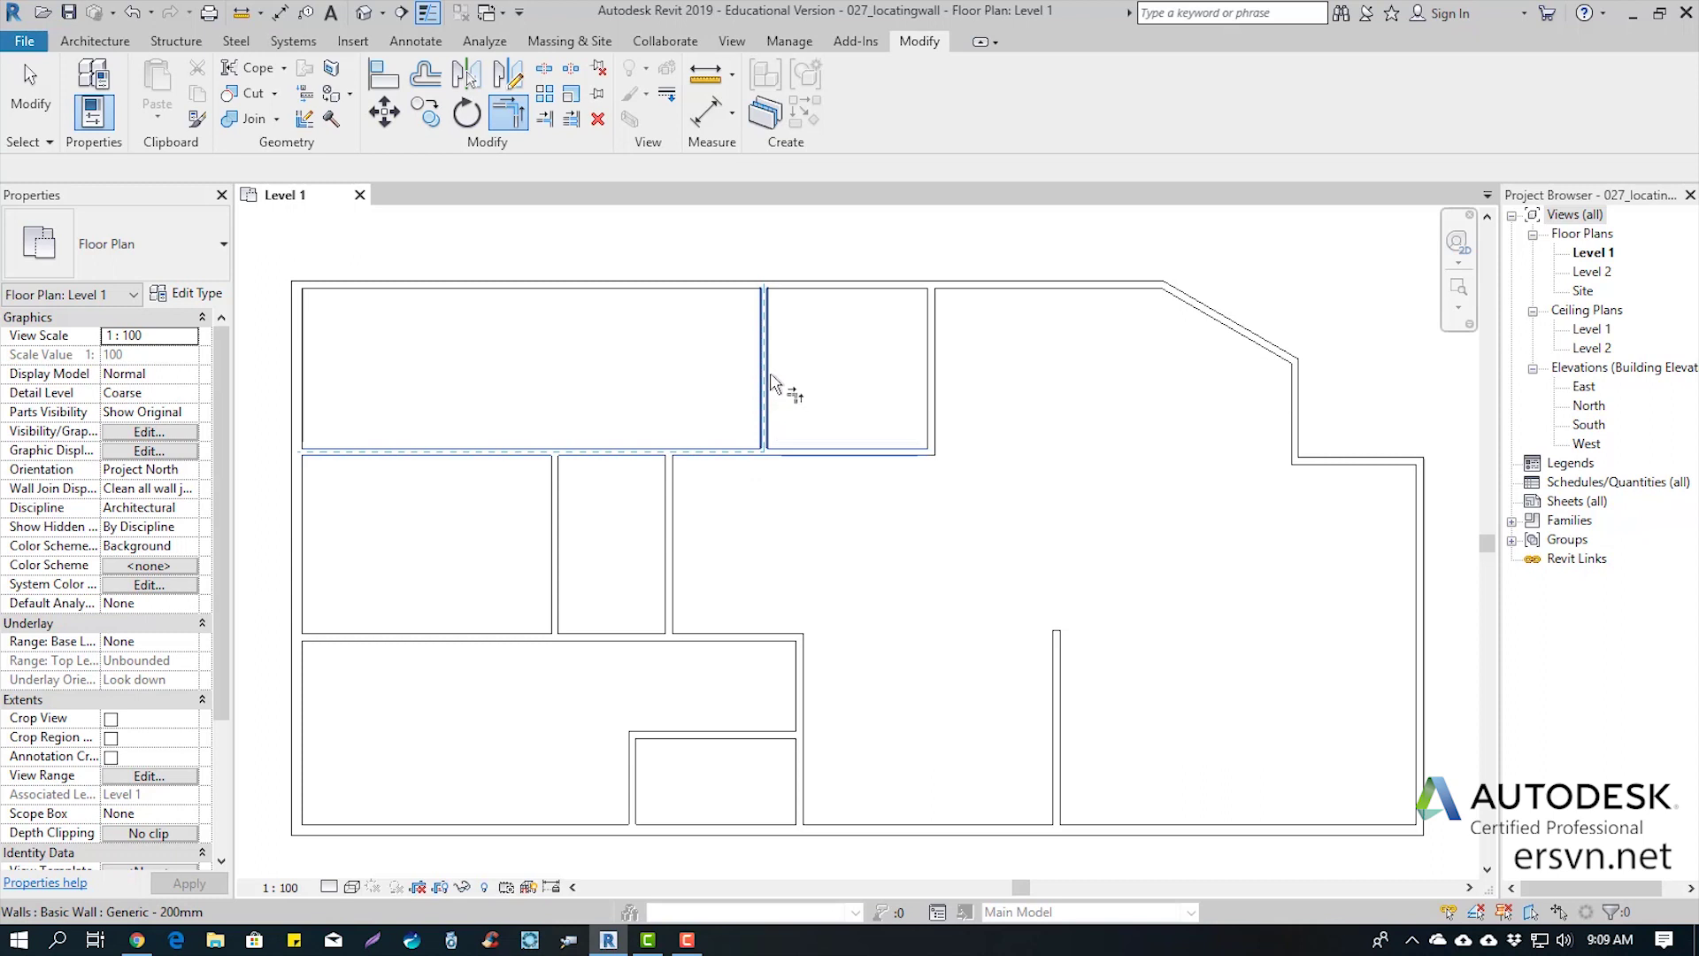
{"action": "scroll", "coordinate": [779, 359], "scroll_direction": "up", "scroll_amount": 1}
{"action": "middle_click_drag", "start_coordinate": [785, 362], "coordinate": [1003, 400]}
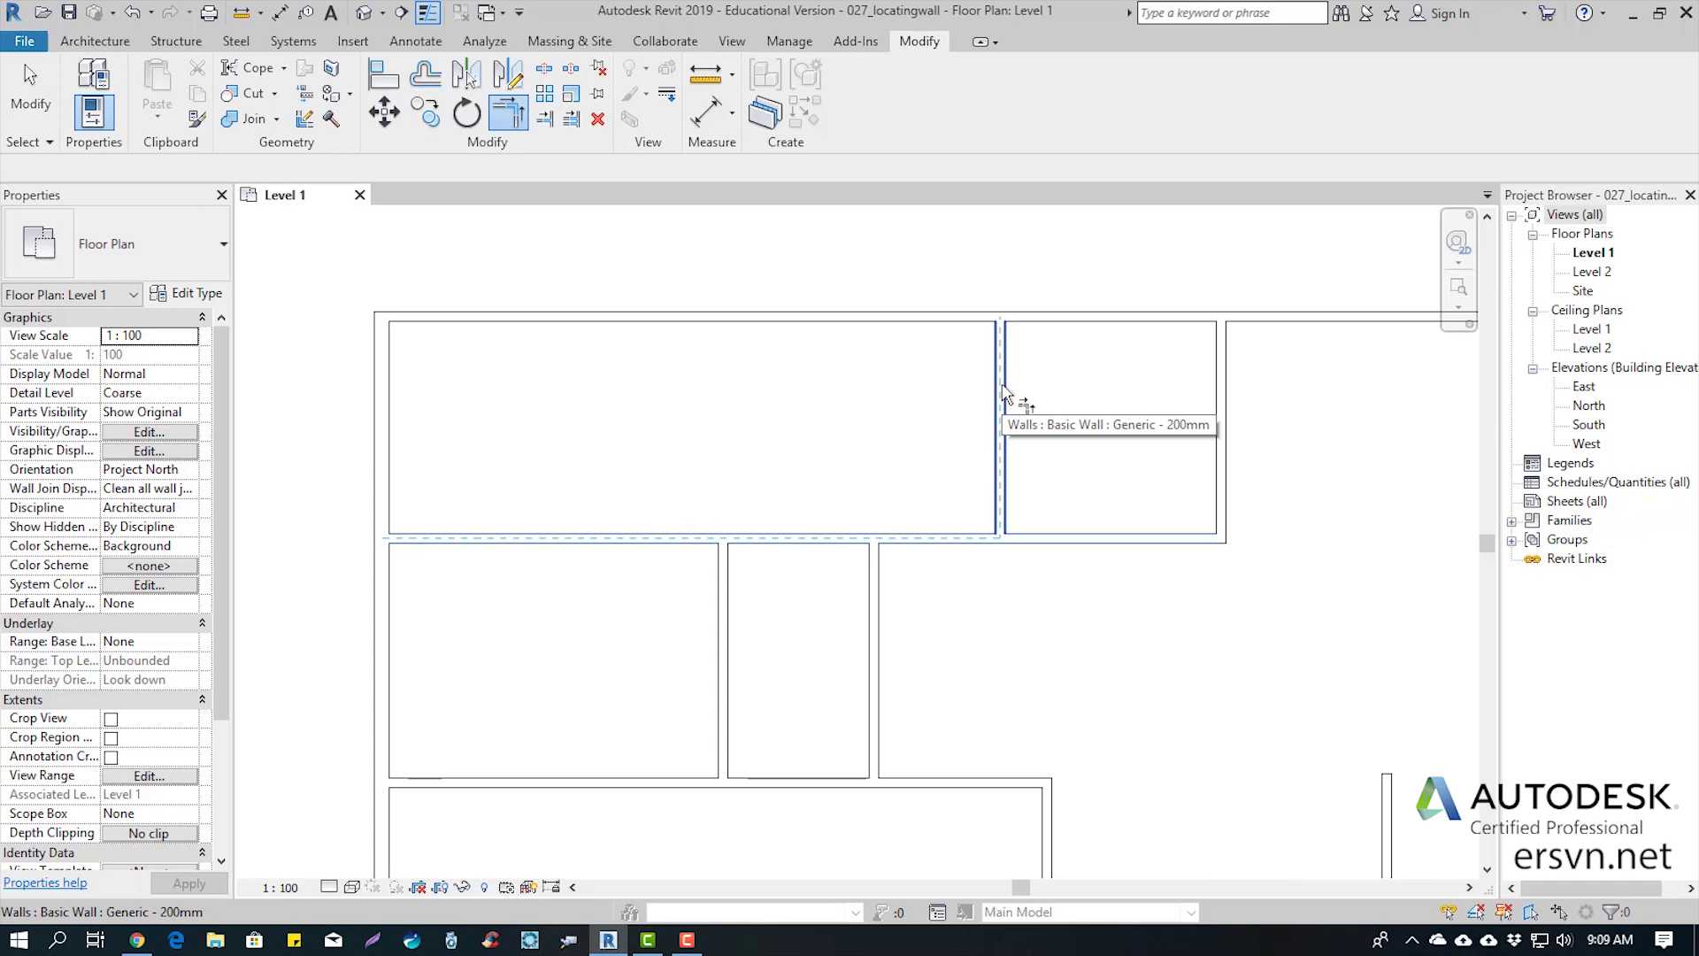
{"action": "left_click", "coordinate": [1003, 395]}
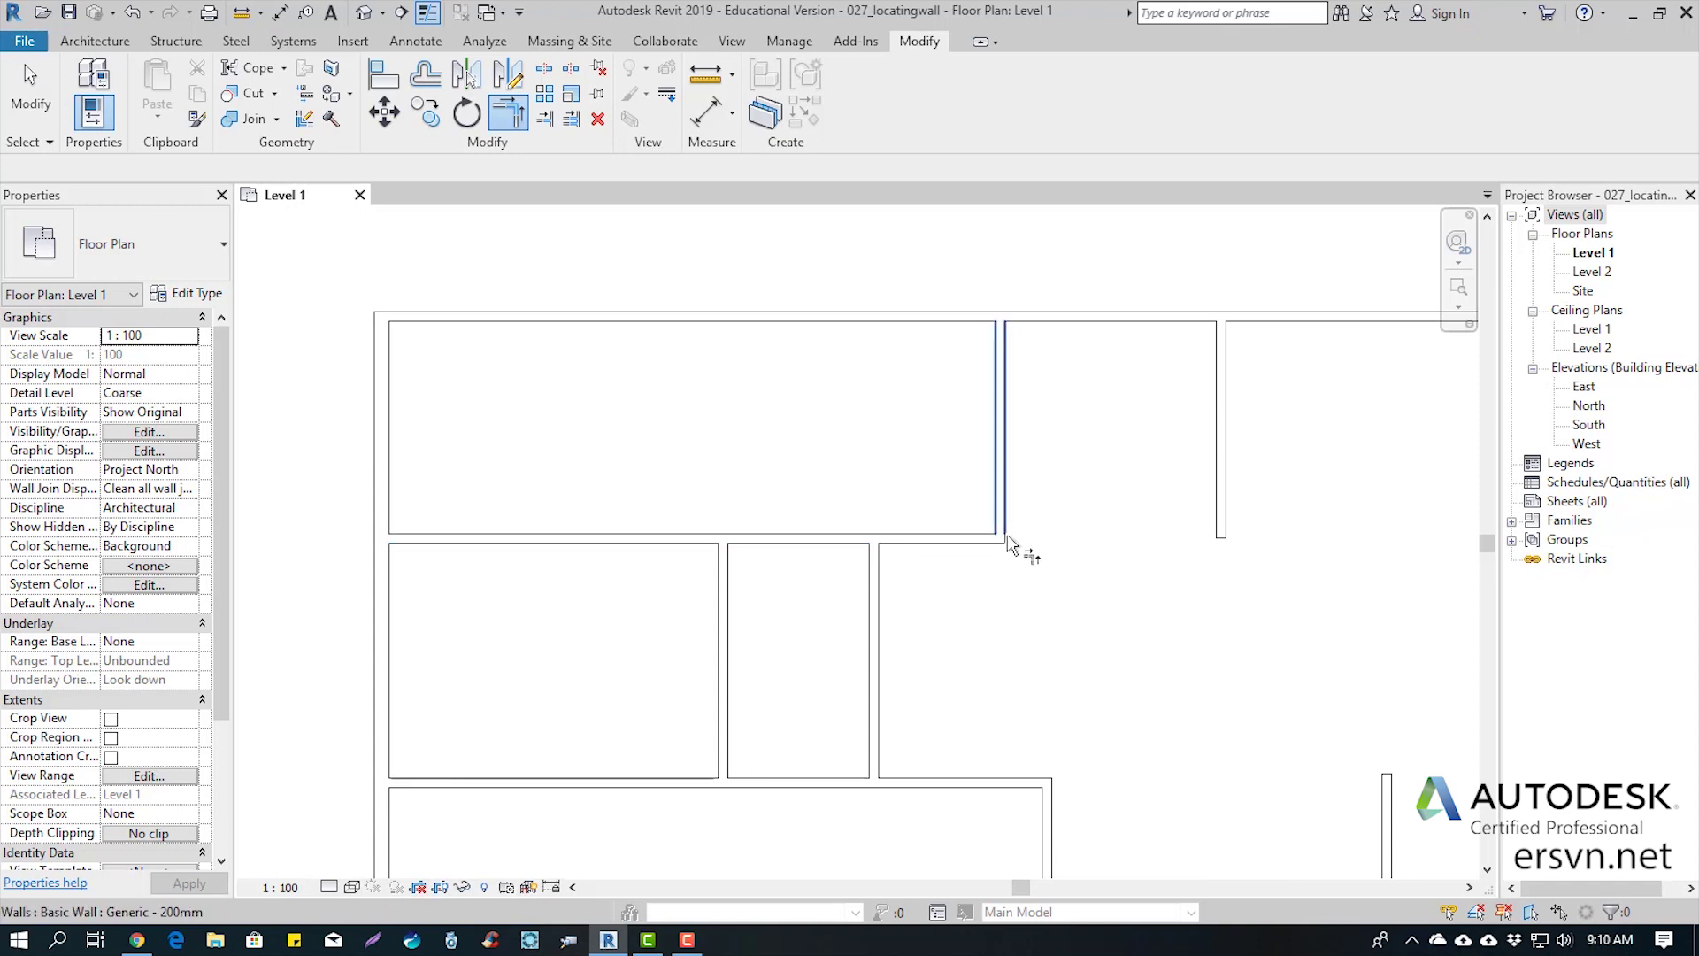
Corner the next horizontal wall, cancel the failed left-wall join, and reframe the full plan
{"action": "left_click", "coordinate": [935, 544]}
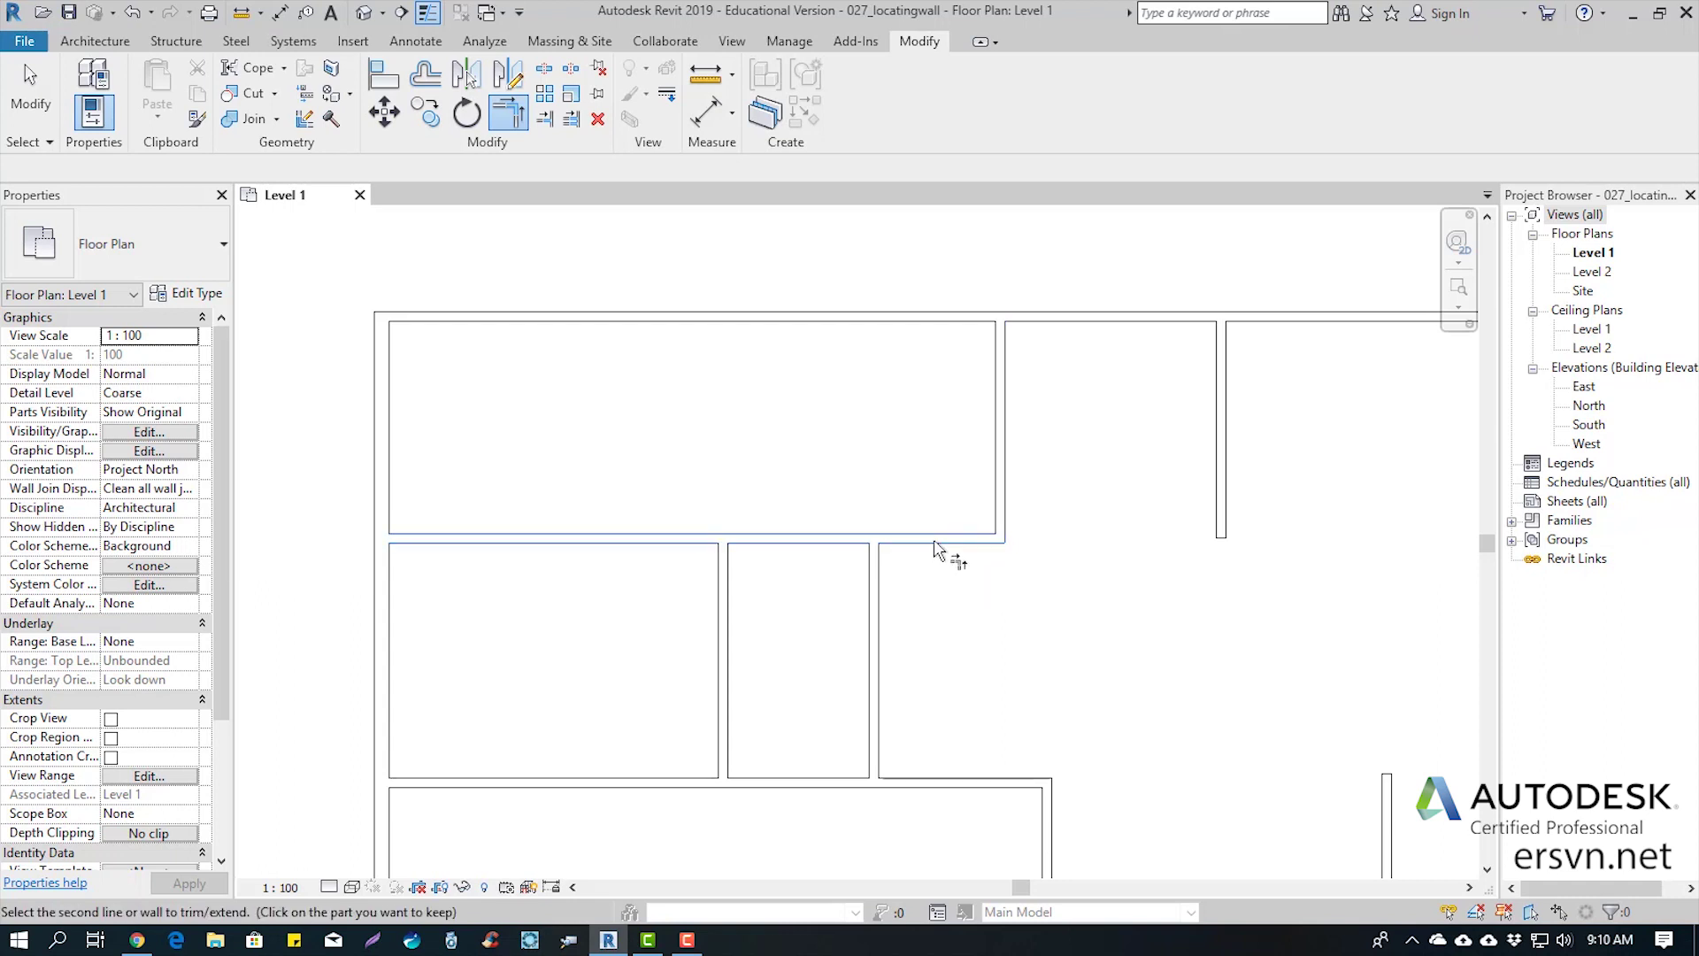
{"action": "left_click", "coordinate": [1224, 469]}
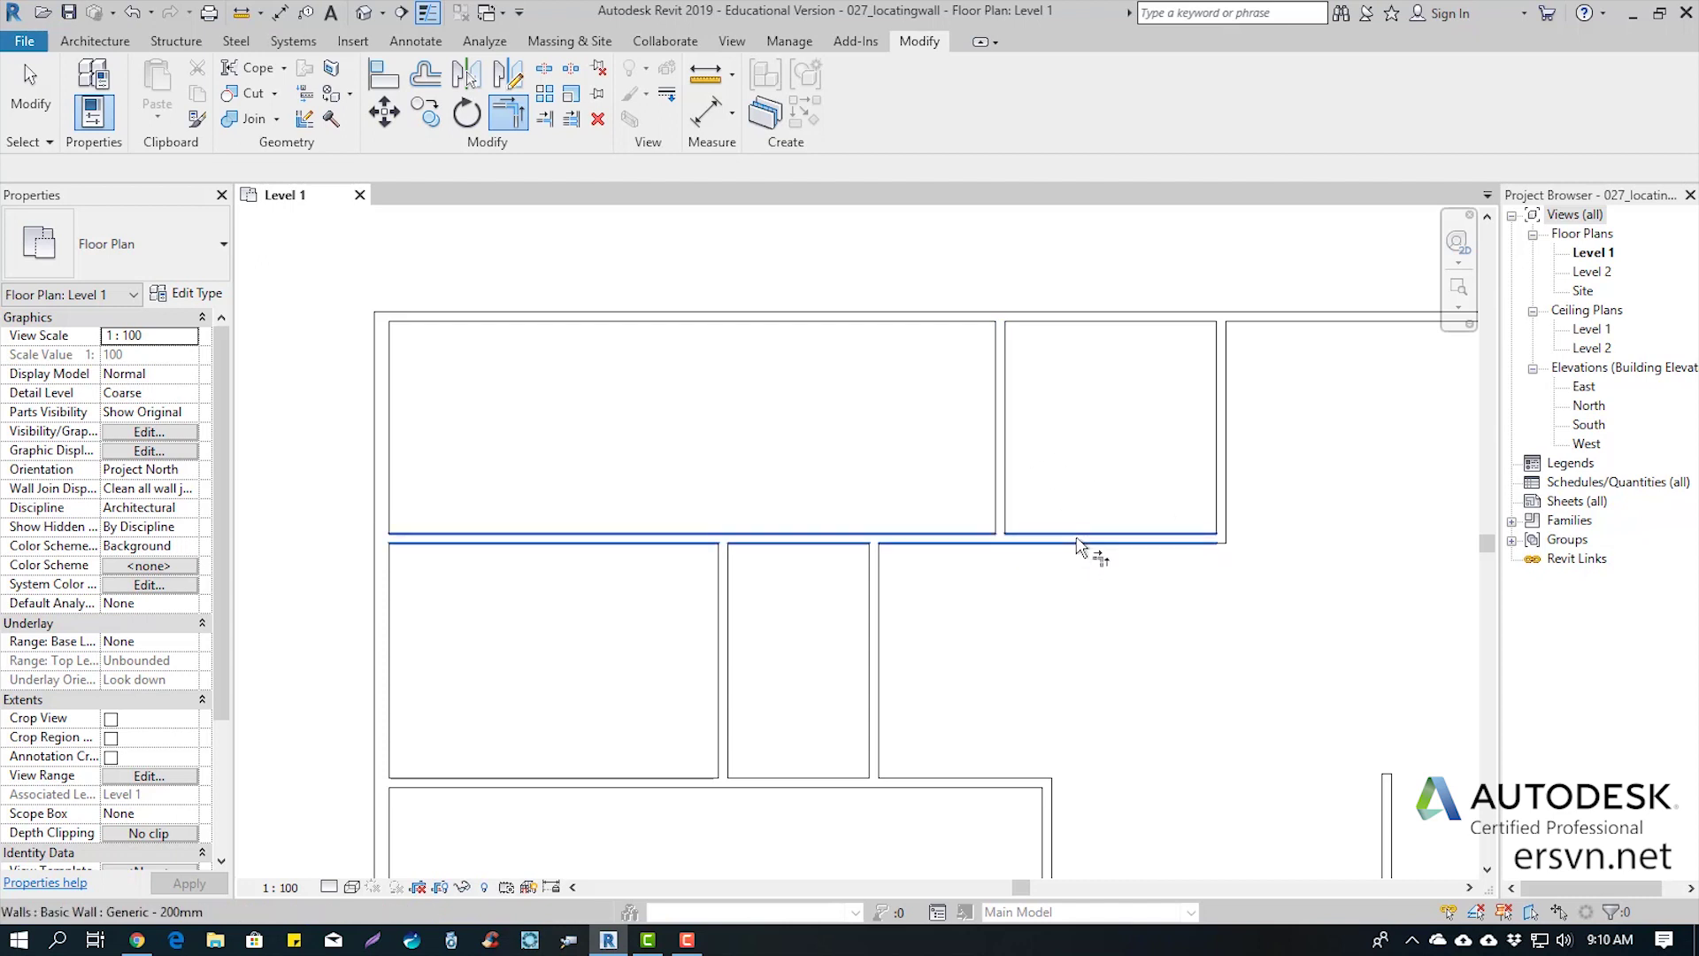
{"action": "left_click", "coordinate": [1078, 542]}
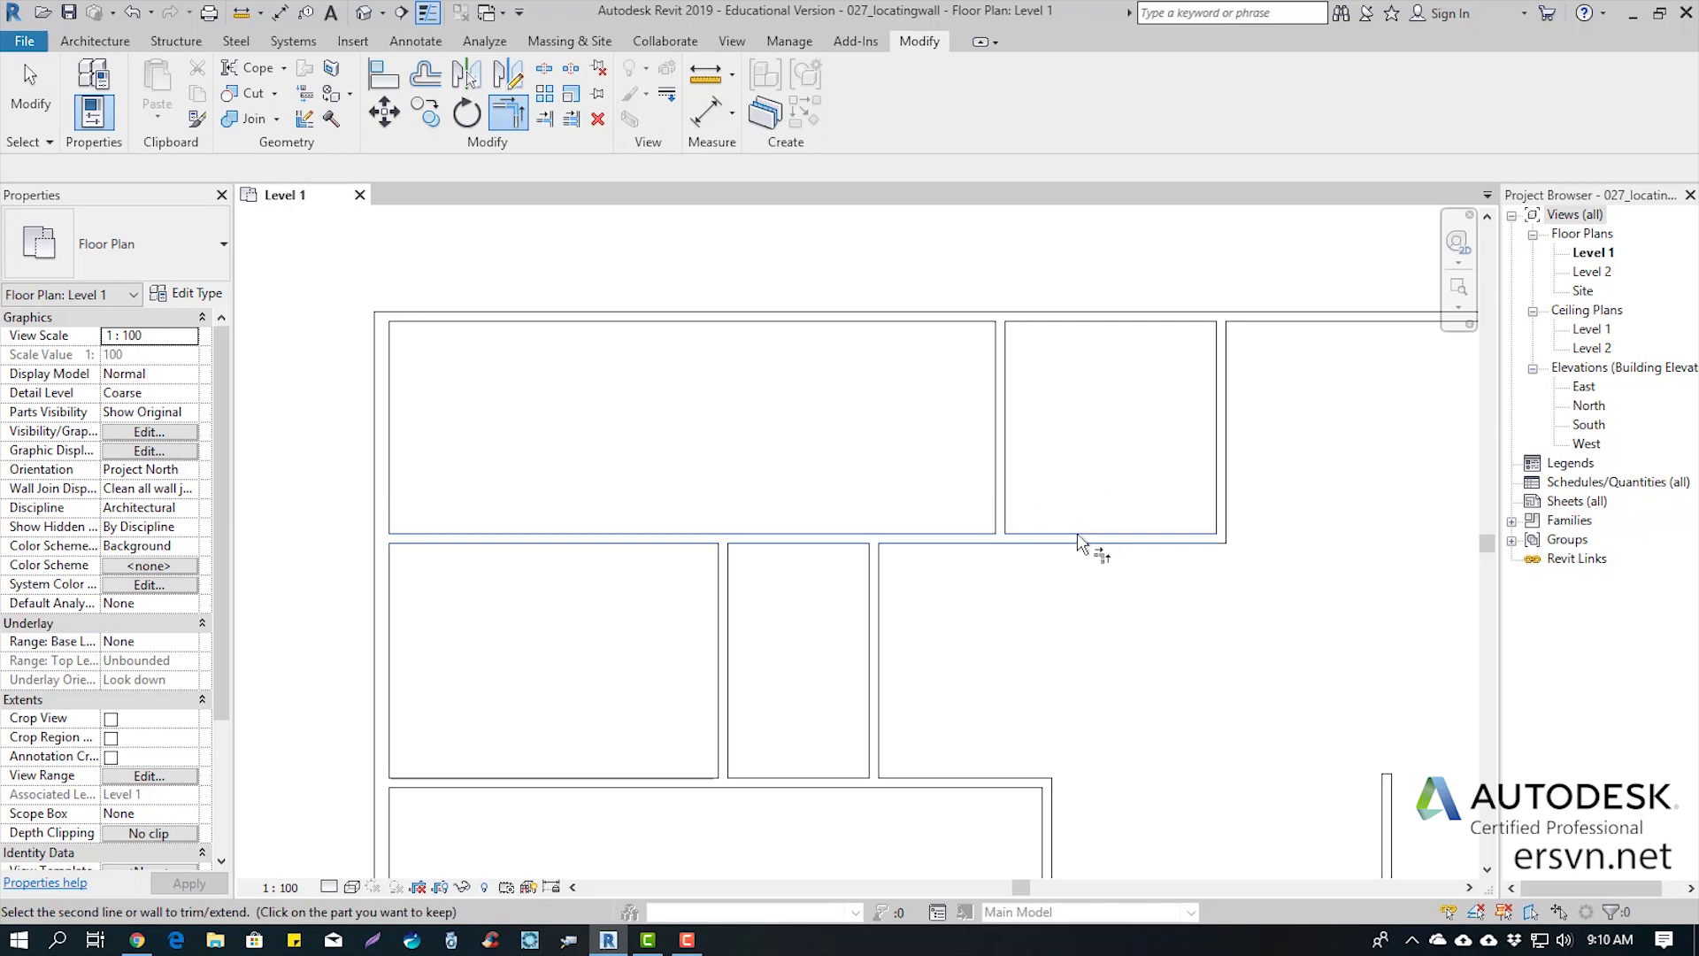
{"action": "left_click", "coordinate": [997, 476]}
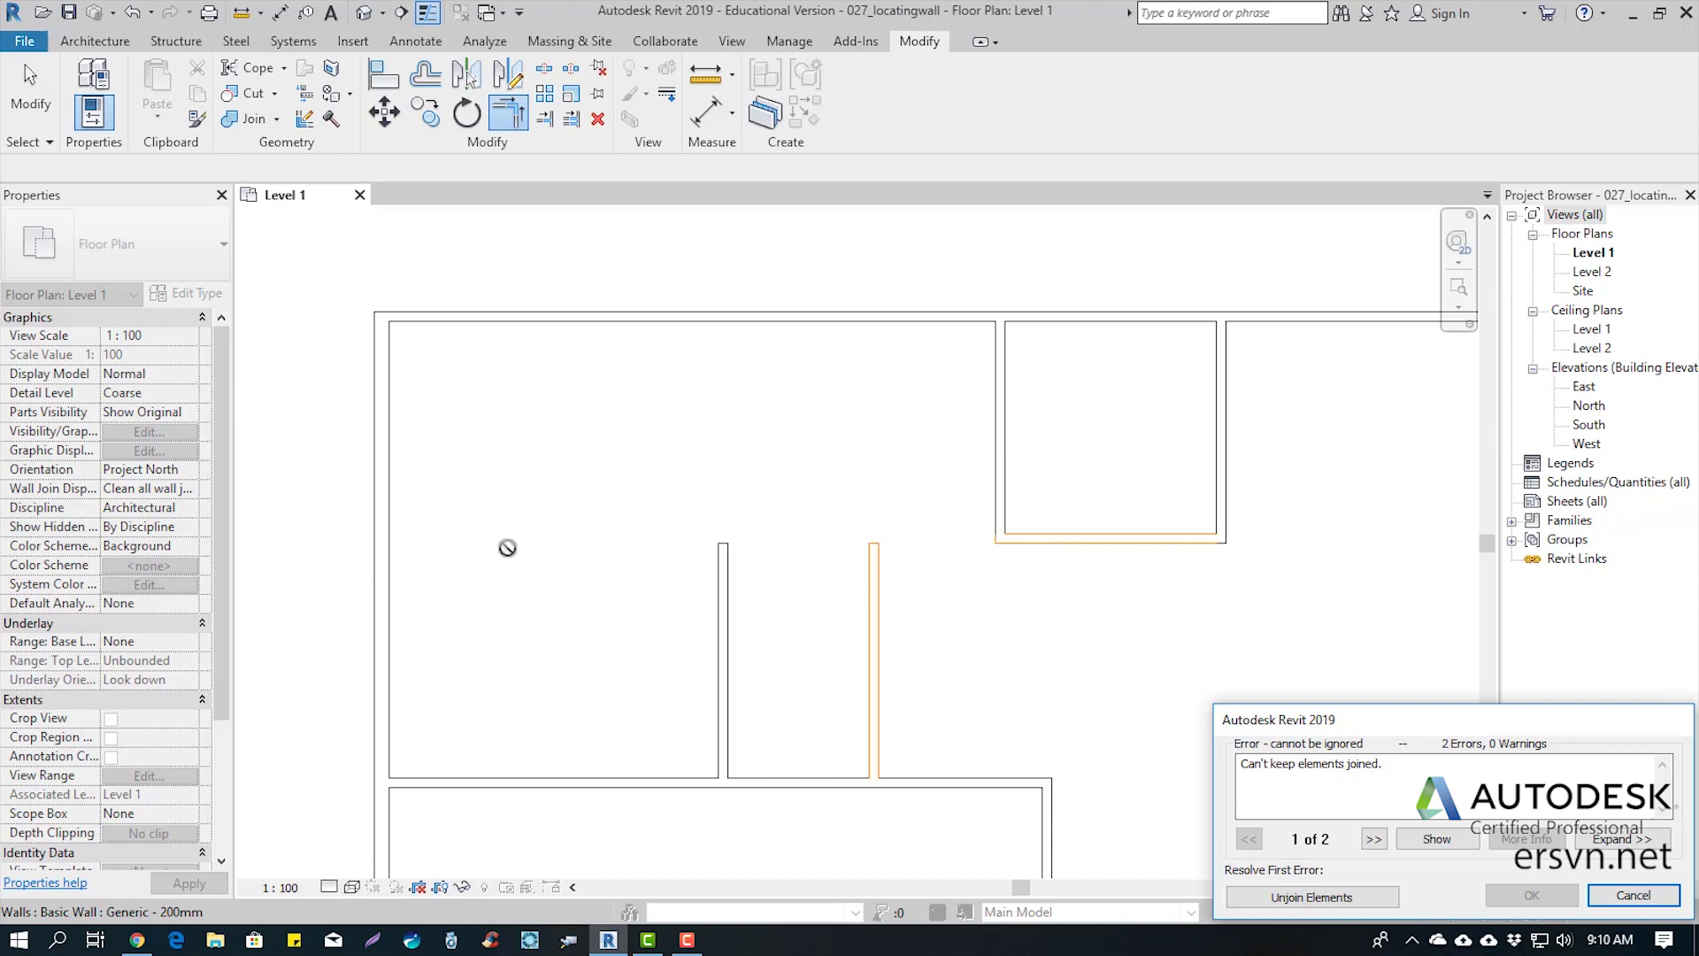
{"action": "left_click", "coordinate": [1633, 894]}
{"action": "middle_click_drag", "start_coordinate": [1139, 577], "coordinate": [1013, 596]}
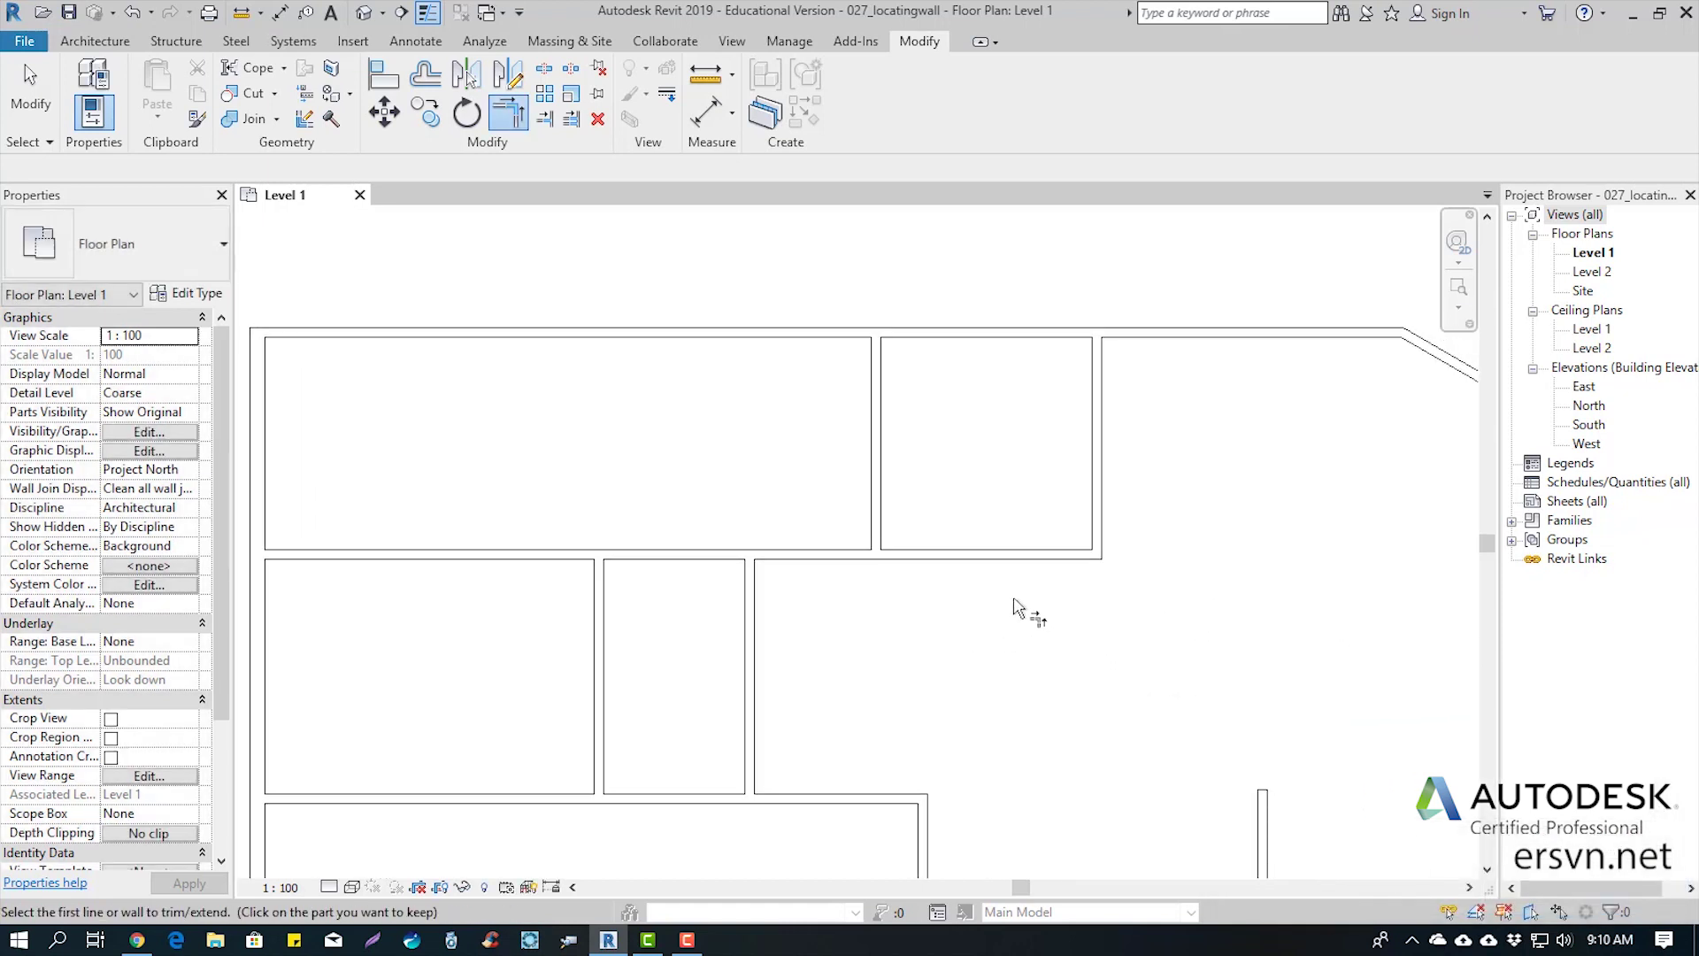
{"action": "middle_click_drag", "start_coordinate": [1022, 701], "coordinate": [853, 519]}
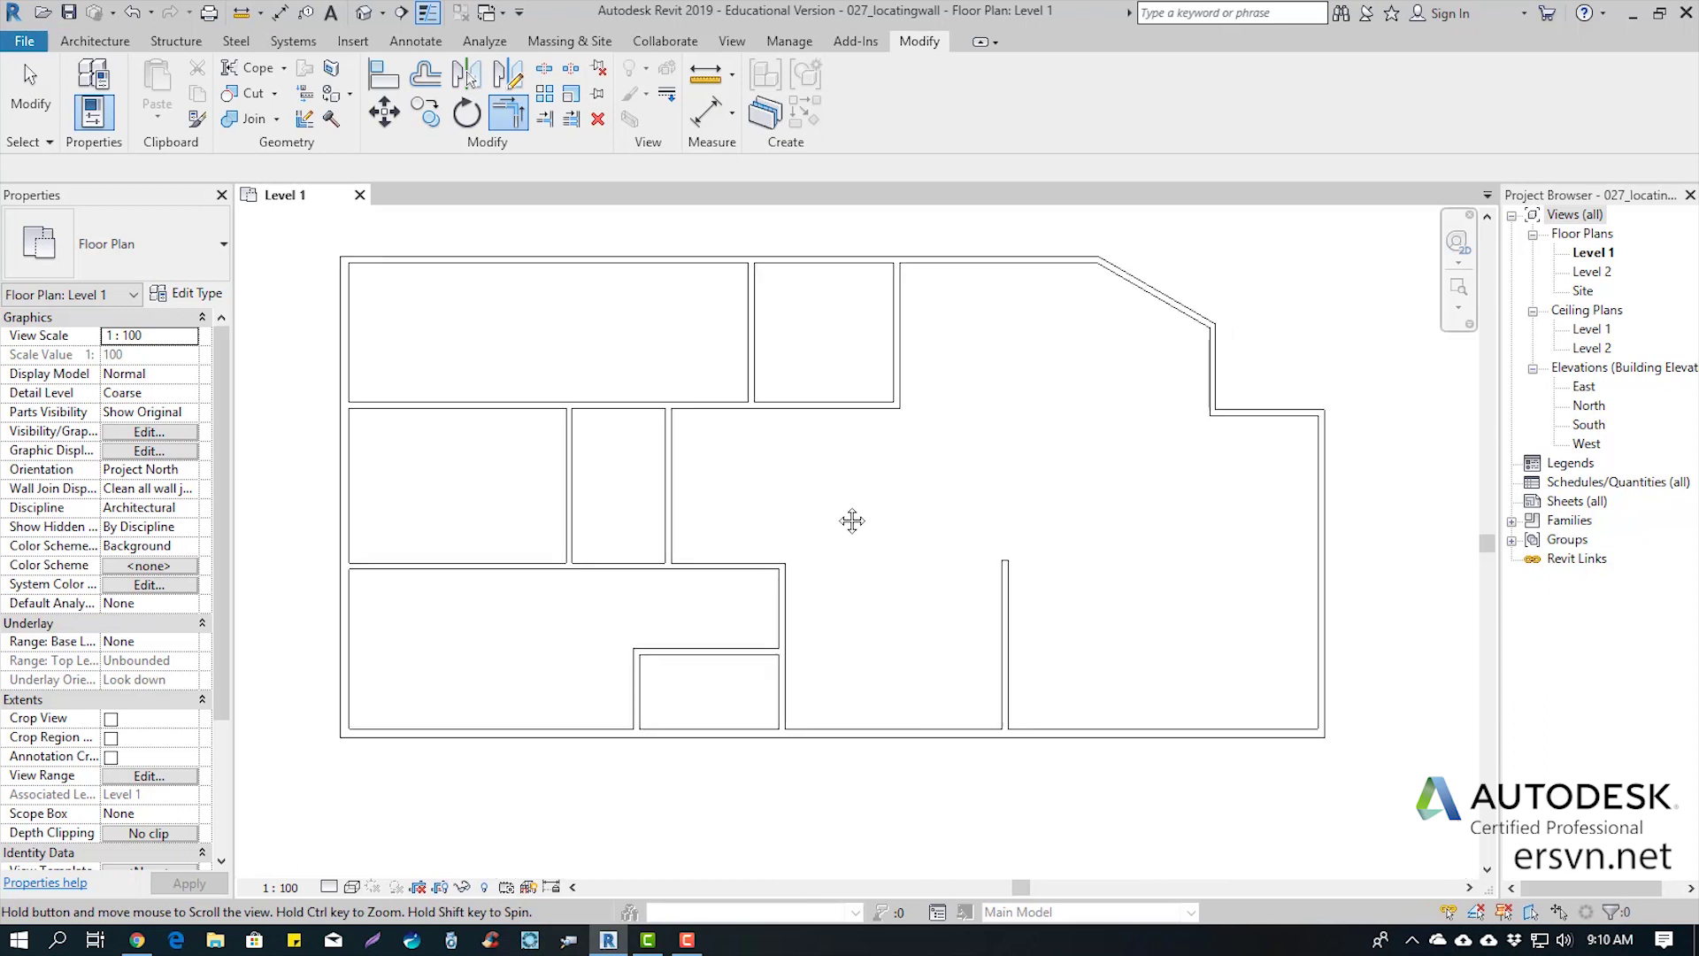
{"action": "middle_click_drag", "start_coordinate": [964, 466], "coordinate": [963, 509]}
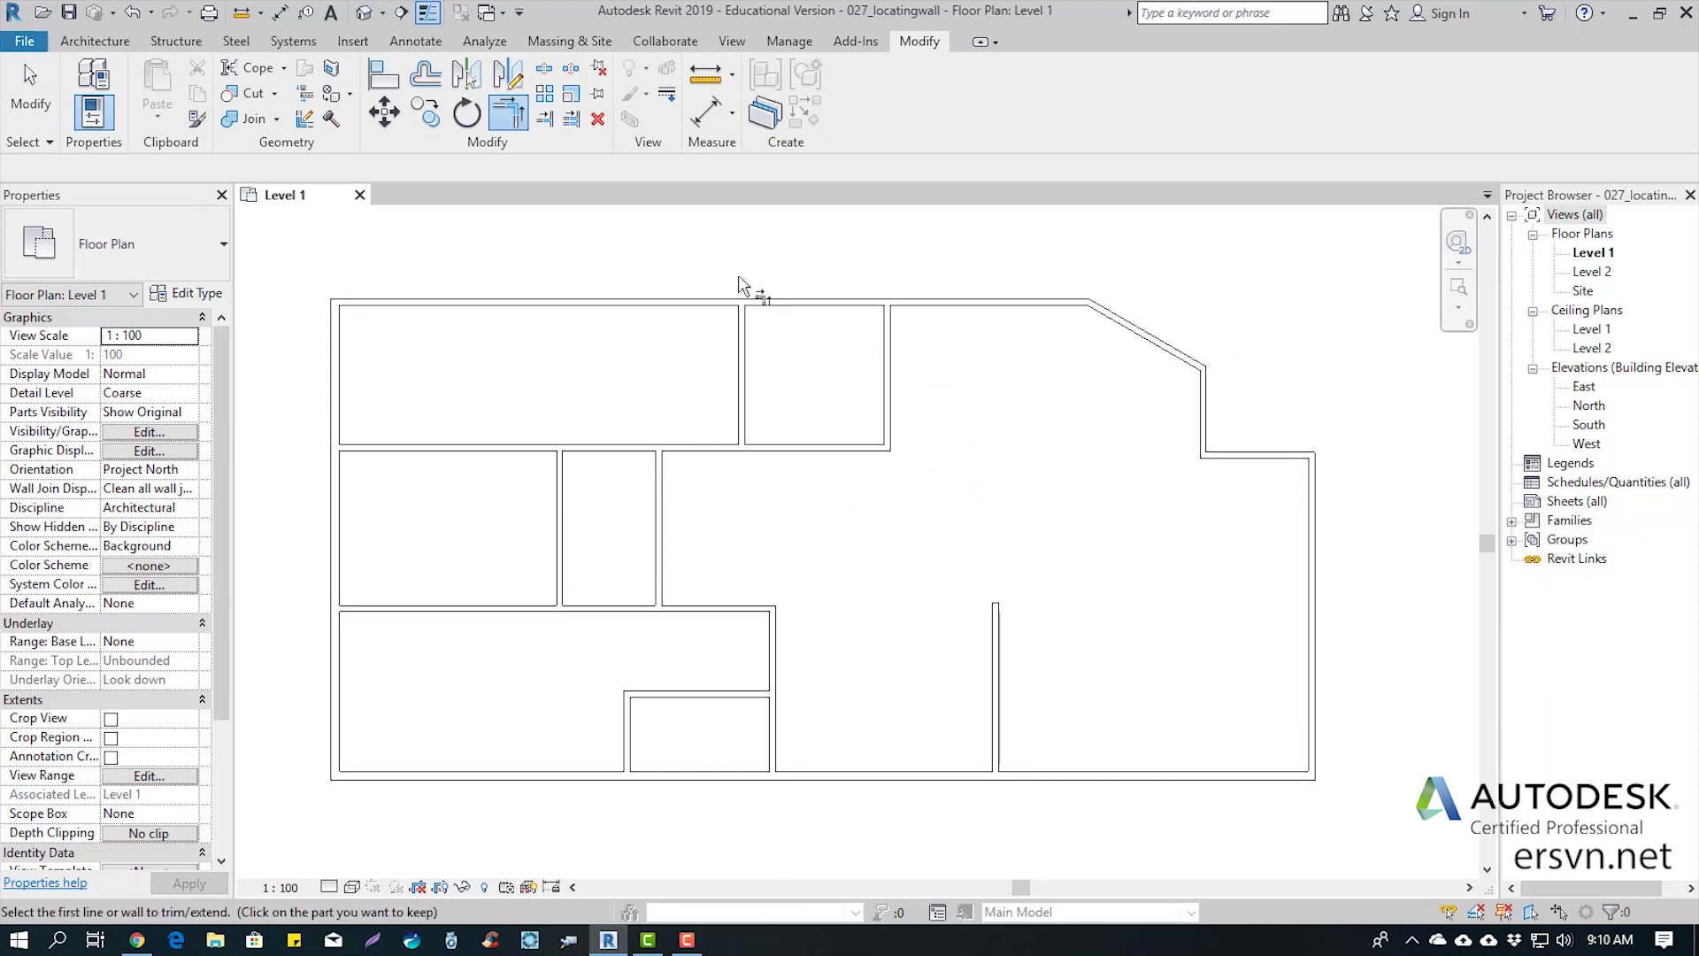
Draw a 4300 mm angled wall from the angled exterior wall's inner corner into the large room
{"action": "left_click", "coordinate": [95, 41]}
{"action": "left_click", "coordinate": [77, 78]}
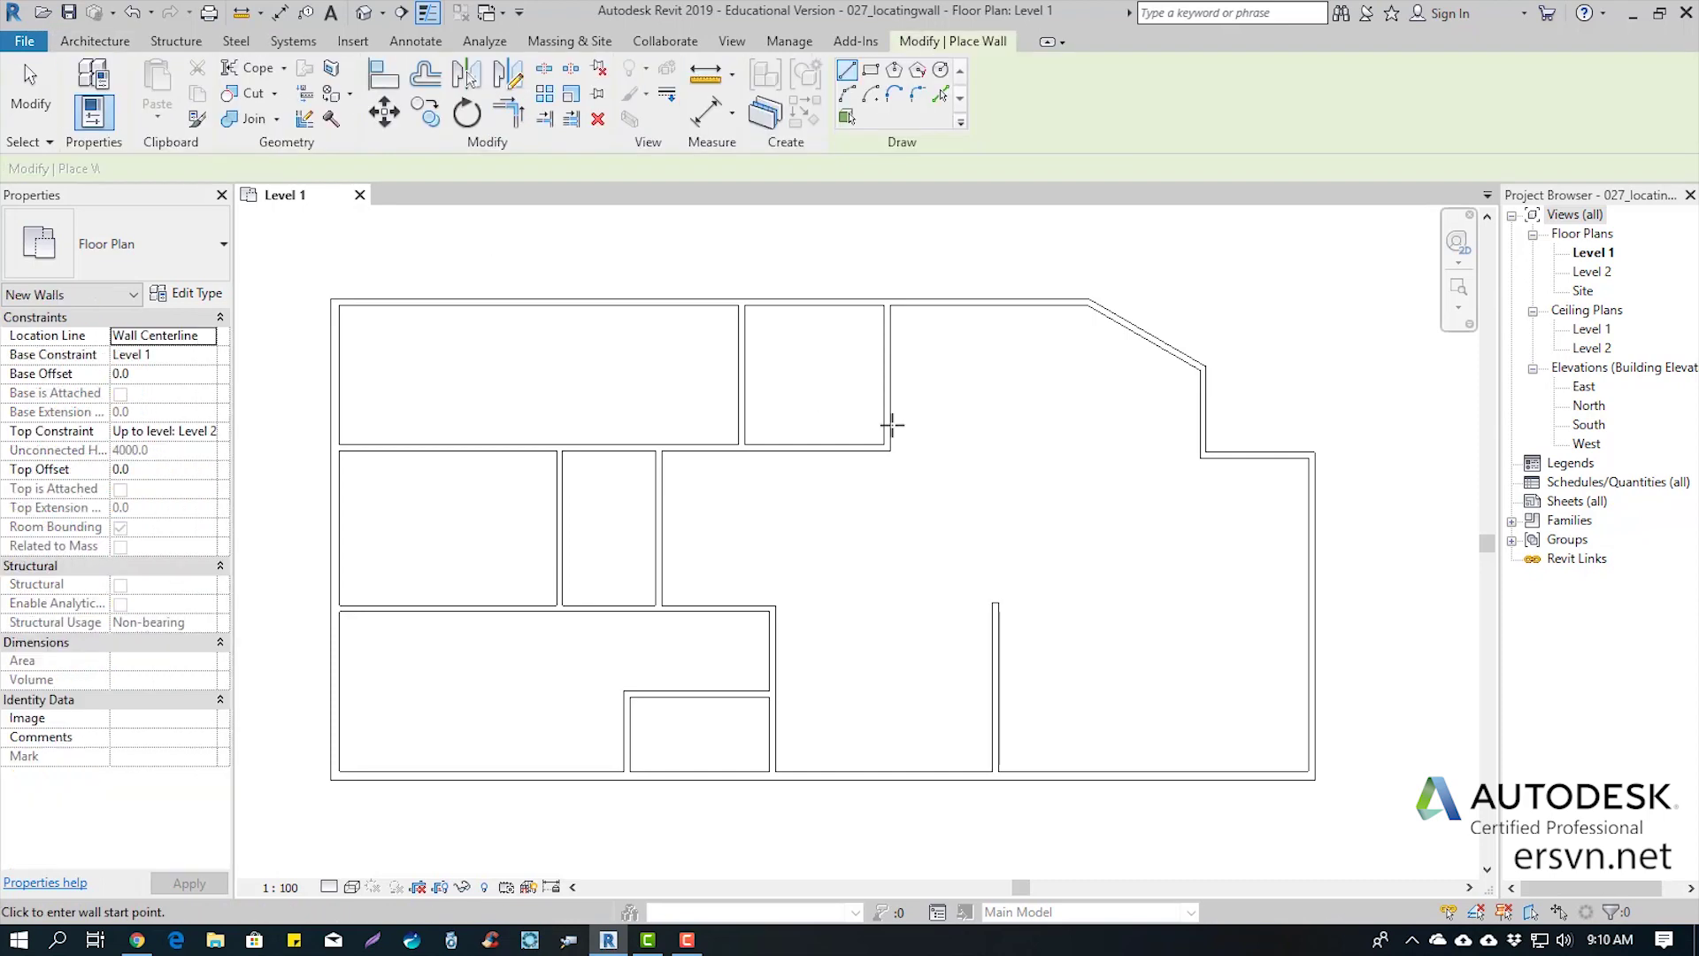
{"action": "left_click", "coordinate": [1202, 454]}
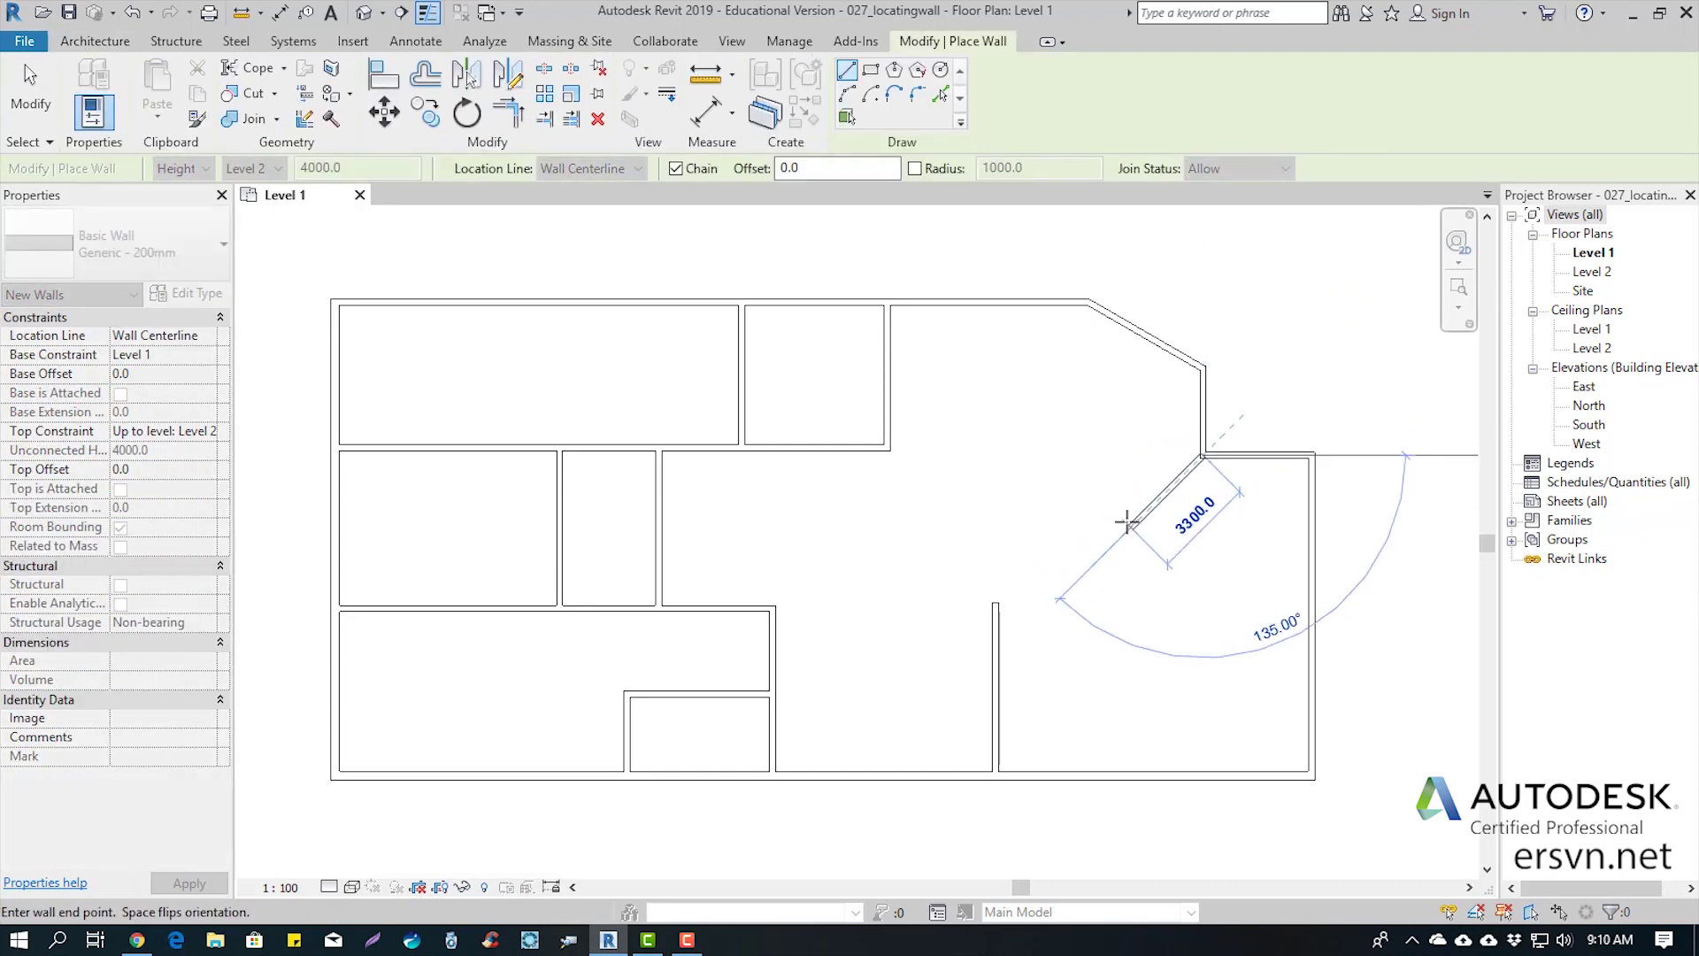
{"action": "left_click", "coordinate": [1082, 512]}
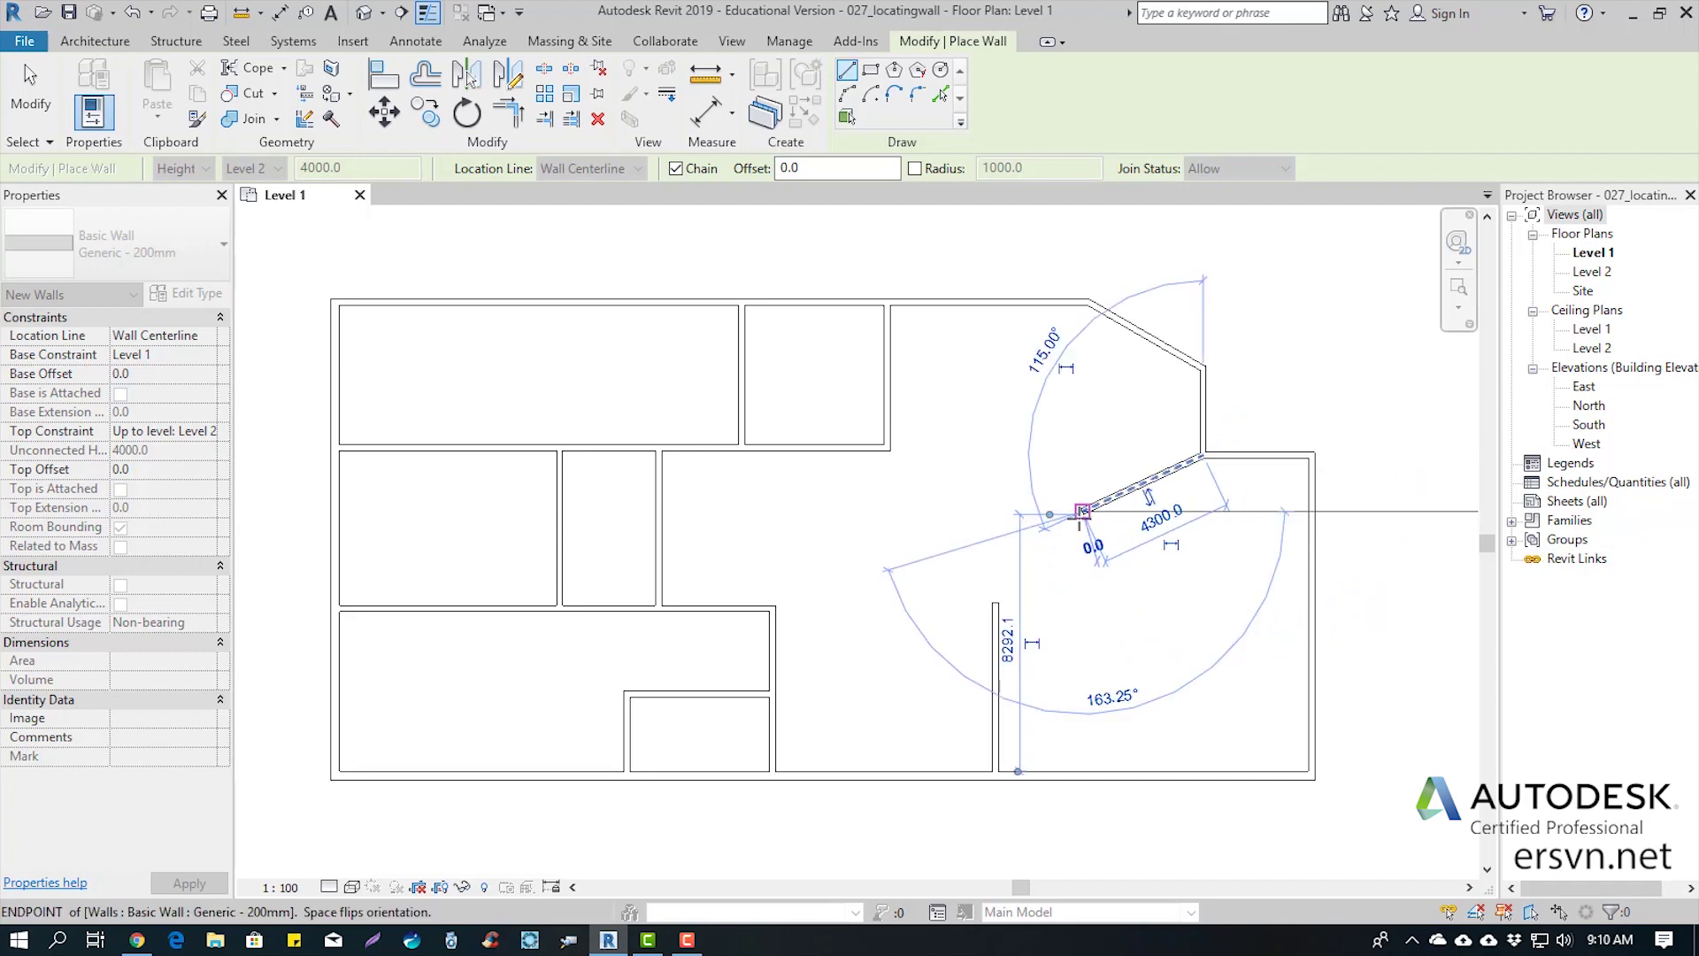
{"action": "scroll", "coordinate": [1082, 514], "scroll_direction": "up", "scroll_amount": 1}
{"action": "scroll", "coordinate": [1082, 514], "scroll_direction": "up", "scroll_amount": 1}
{"action": "key", "text": "Escape"}
{"action": "scroll", "coordinate": [1018, 586], "scroll_direction": "down", "scroll_amount": 2}
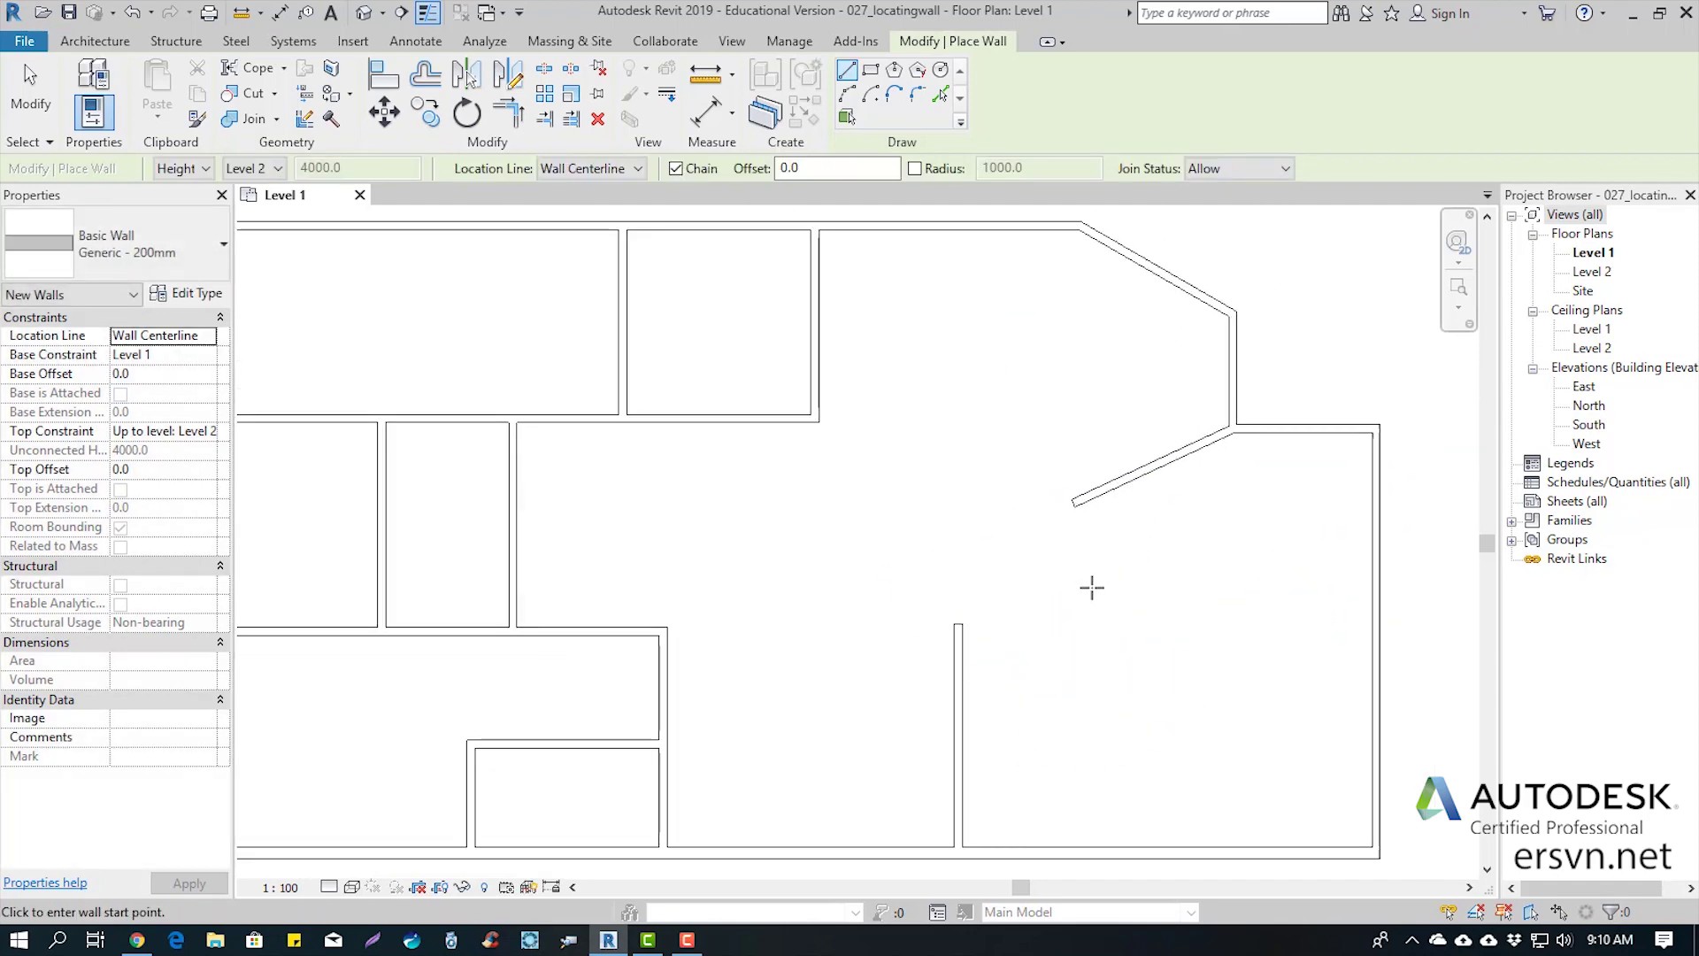
{"action": "key", "text": "Escape"}
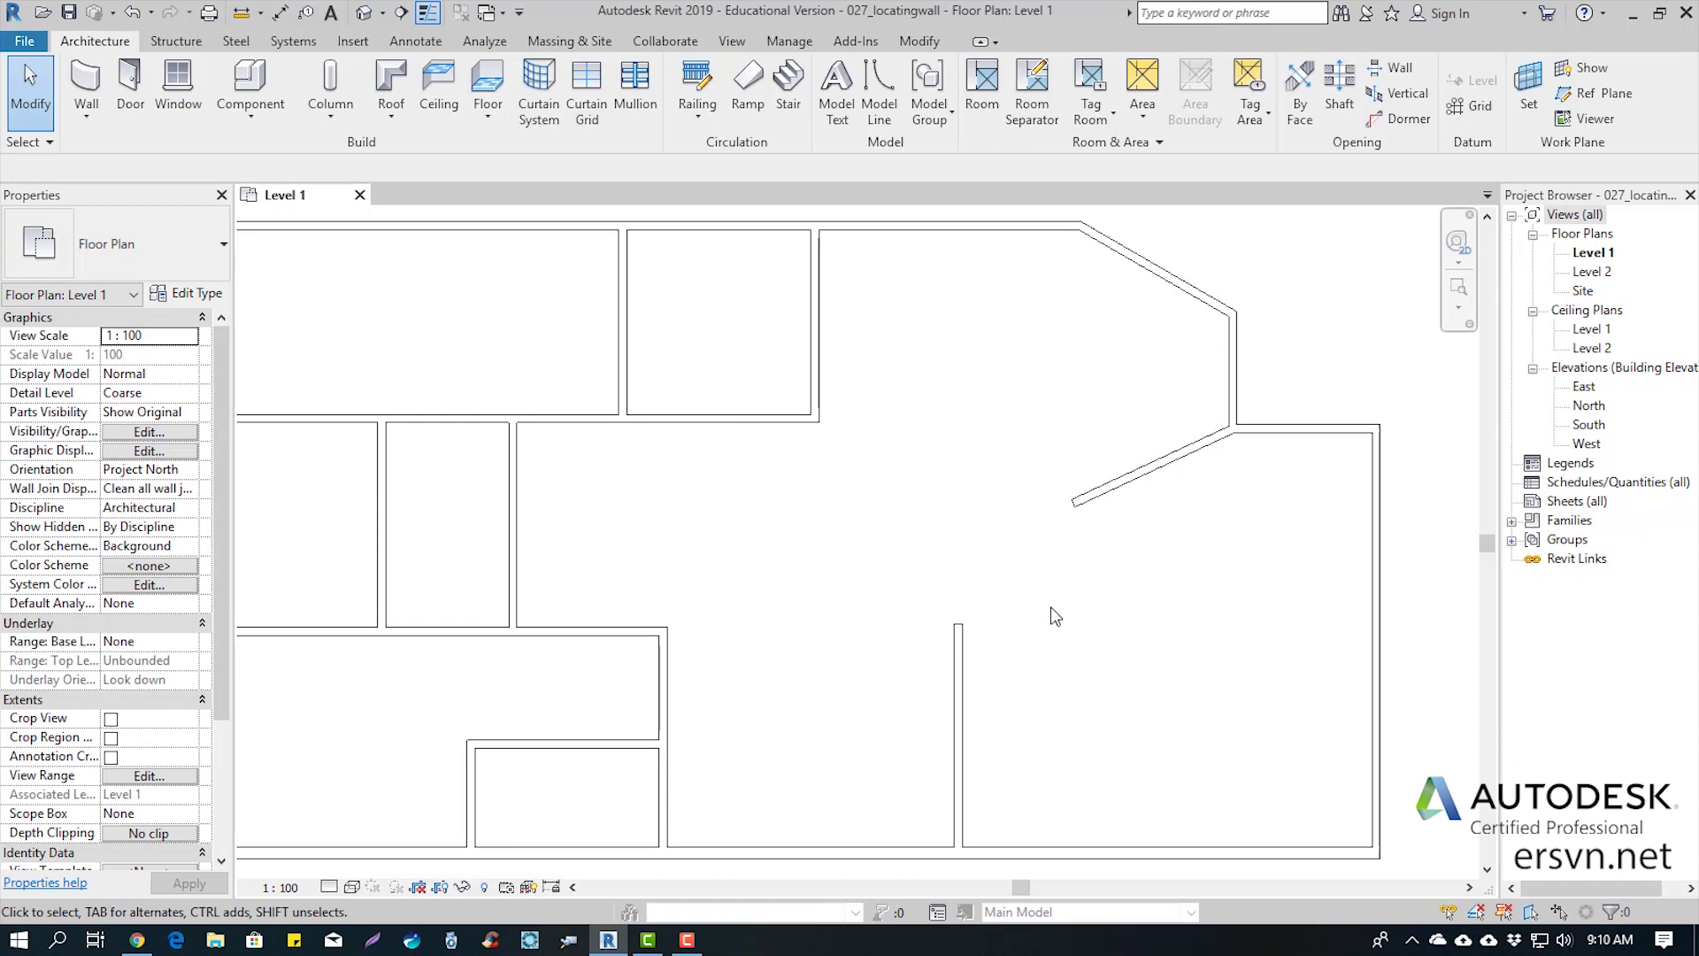
{"action": "left_click", "coordinate": [919, 41]}
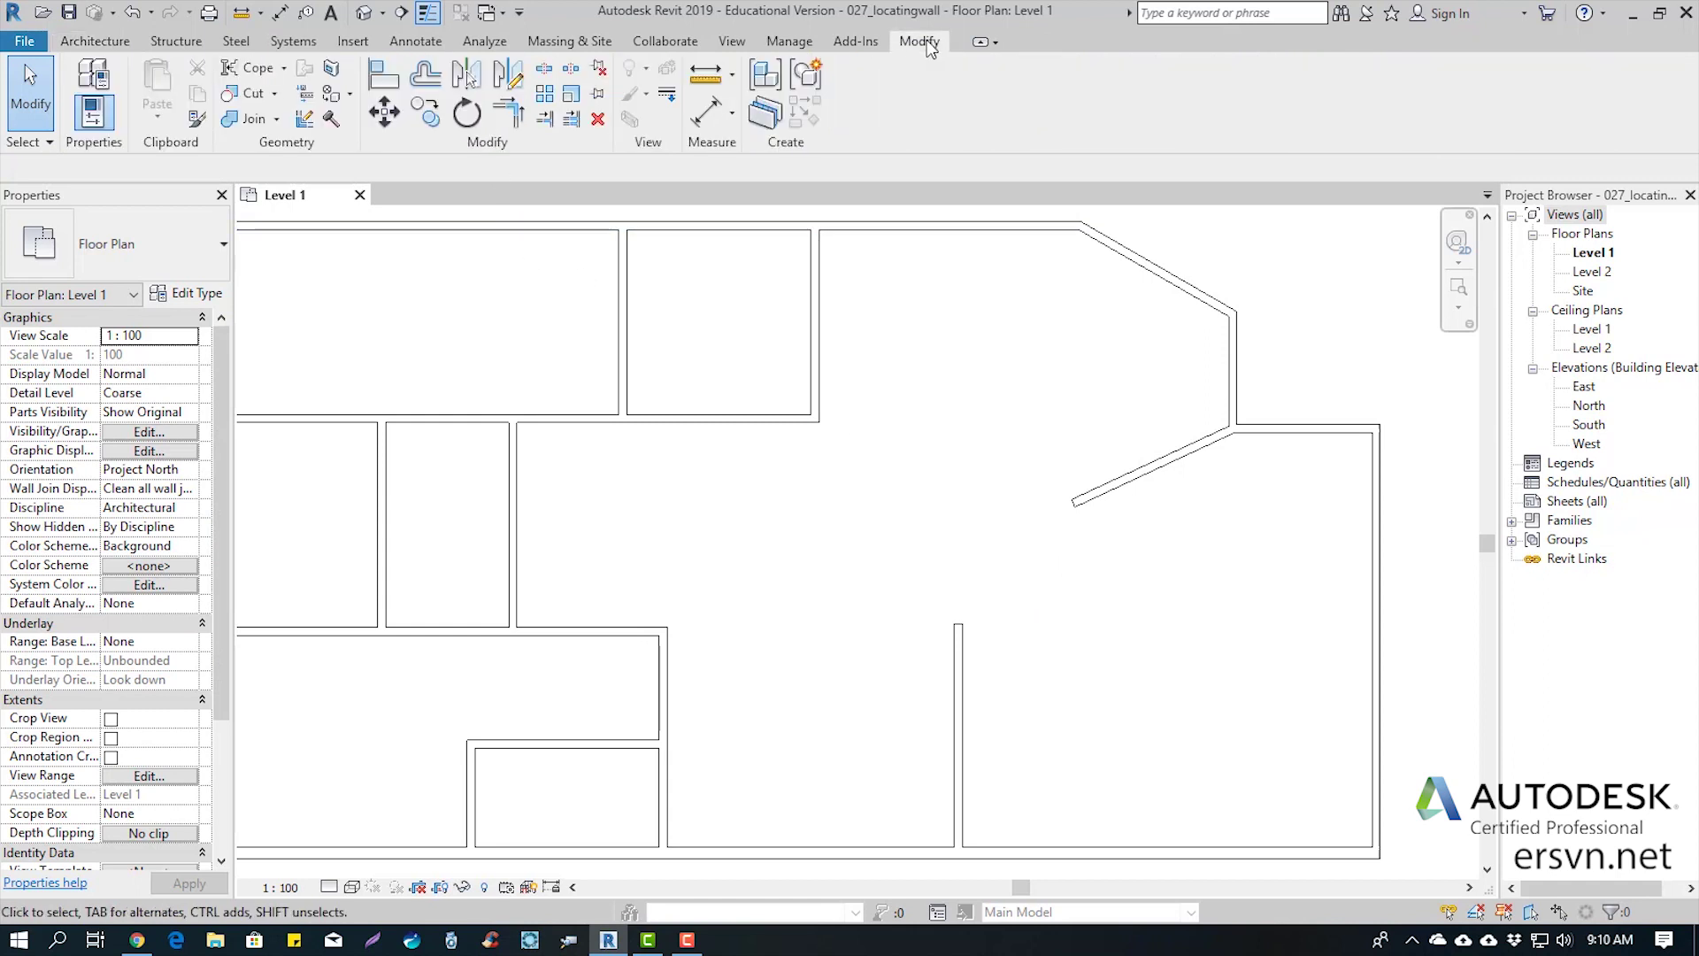
{"action": "left_click", "coordinate": [508, 113]}
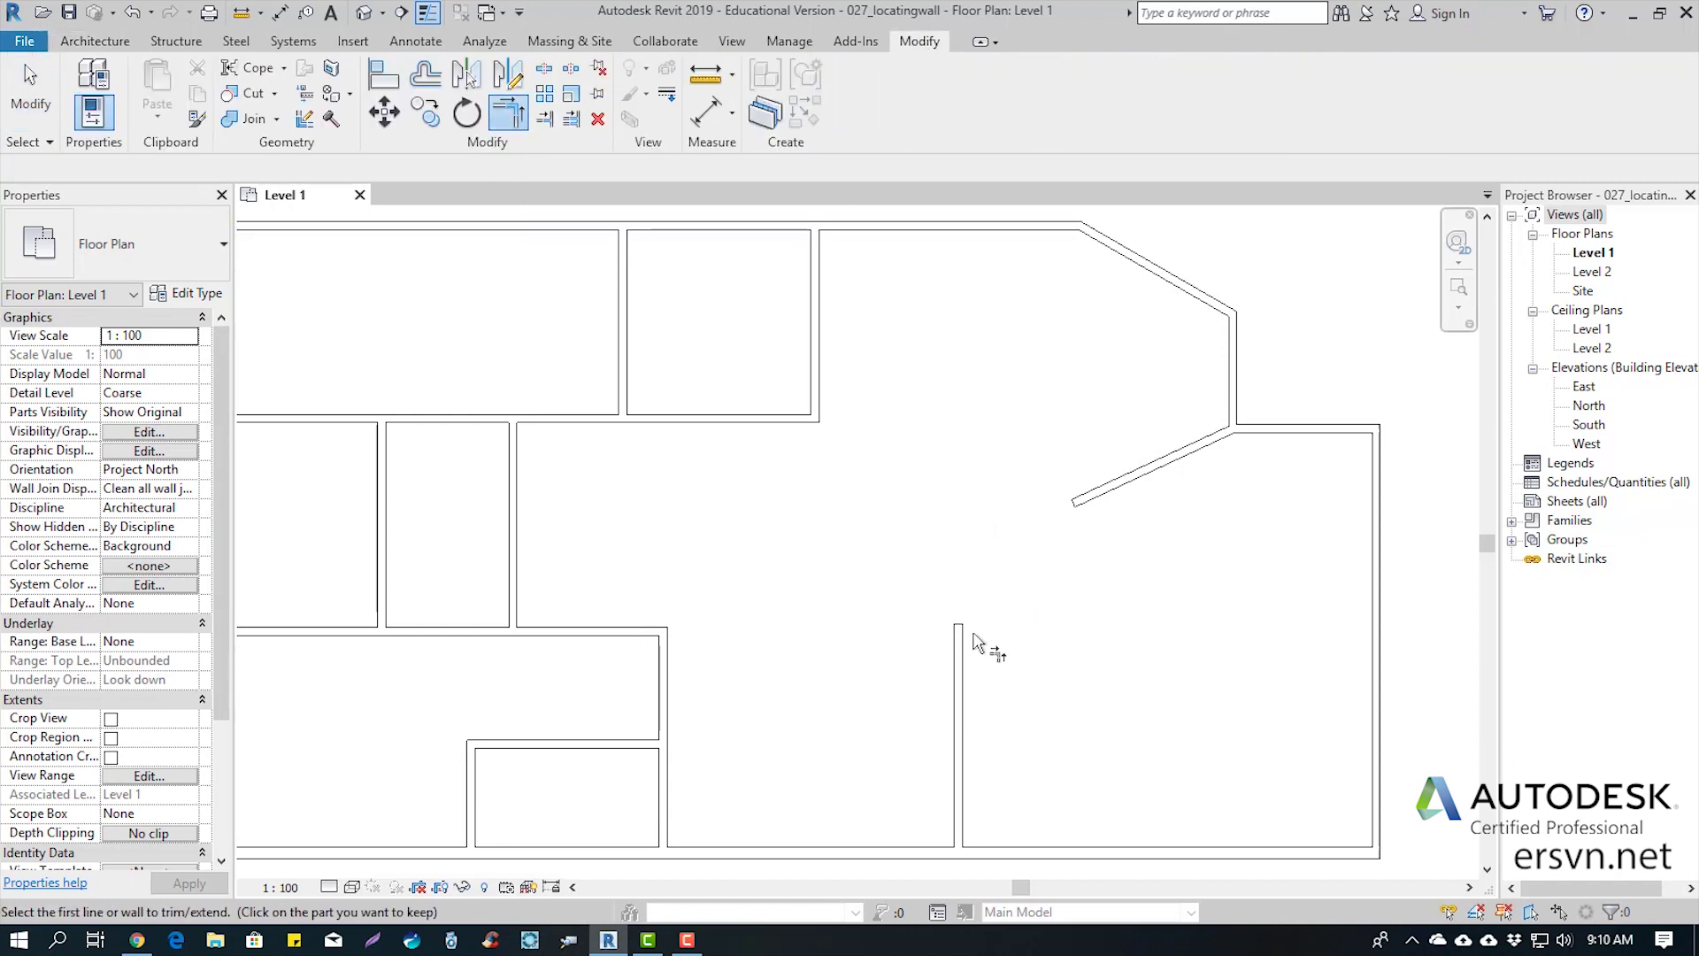
Trim the freestanding vertical wall and new angled wall into a clean corner, closing the room
{"action": "left_click", "coordinate": [962, 660]}
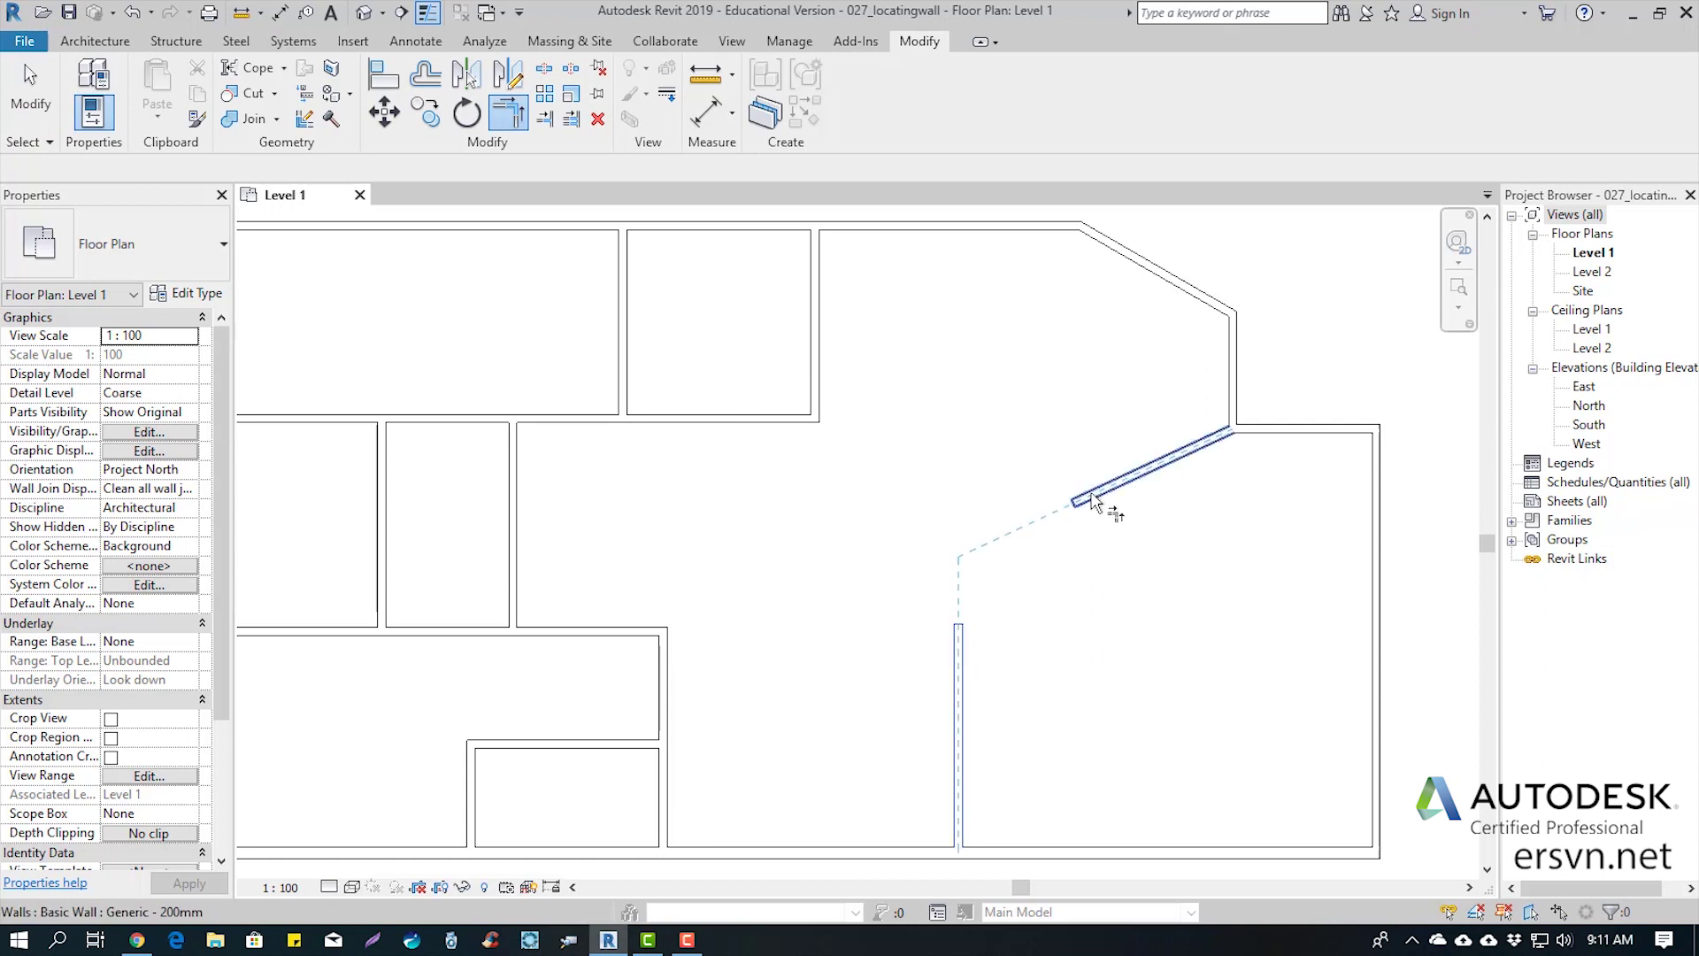
{"action": "left_click", "coordinate": [1094, 501]}
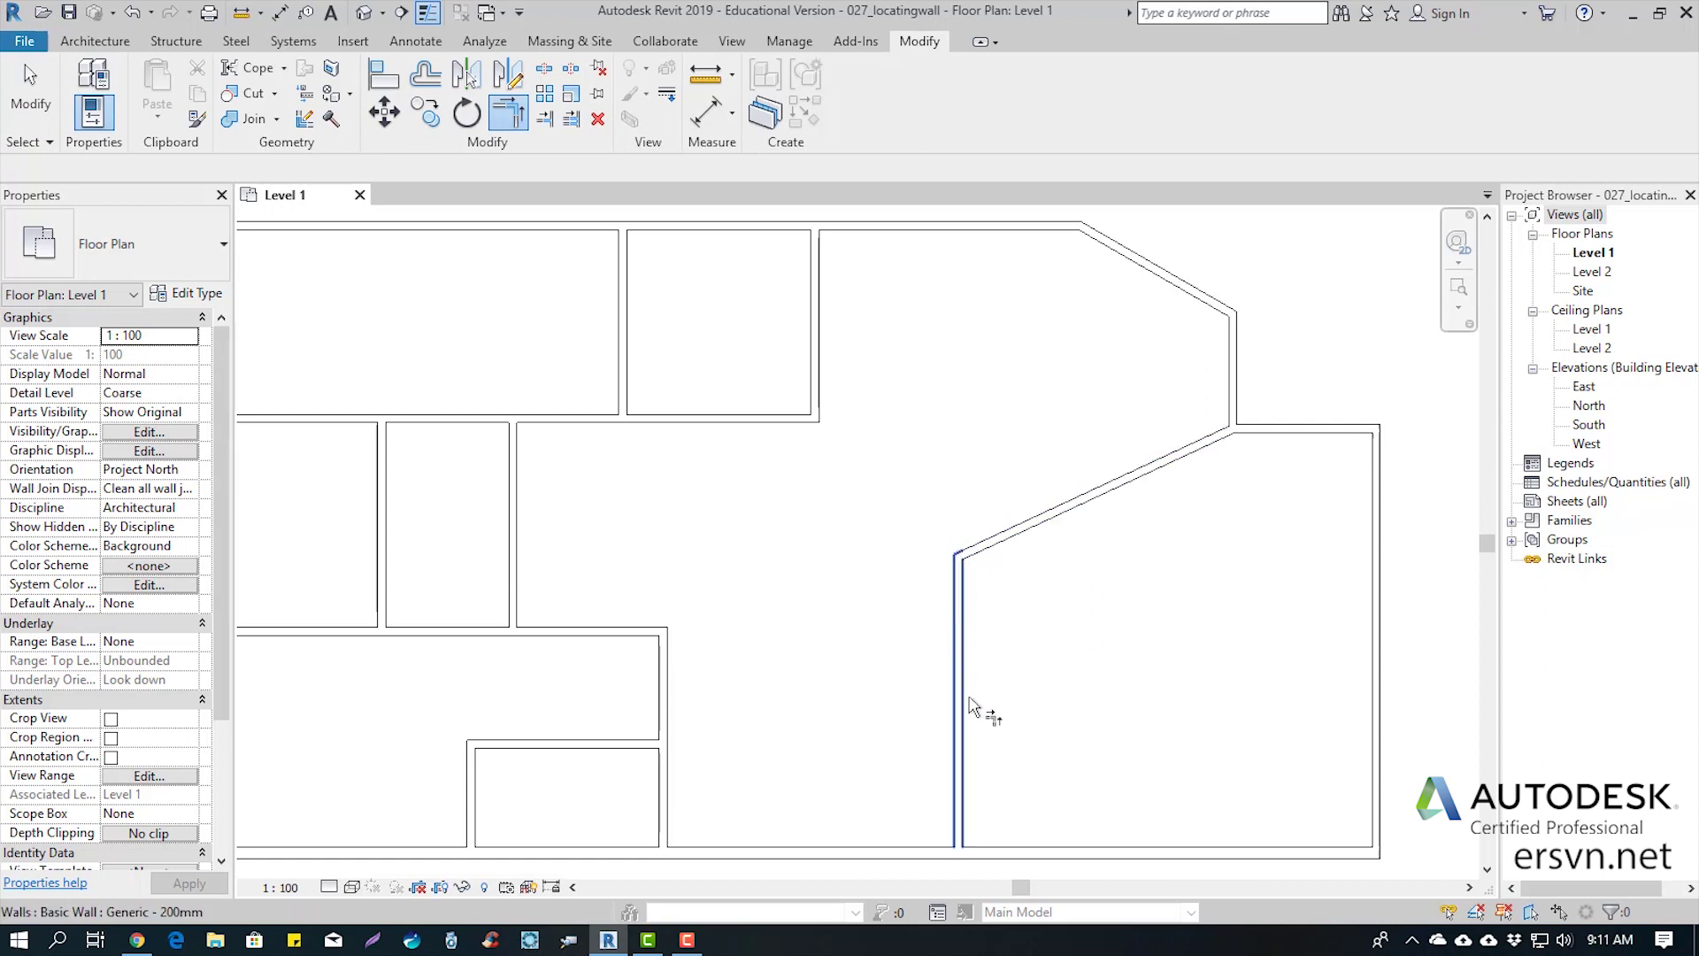
{"action": "middle_click_drag", "start_coordinate": [1084, 646], "coordinate": [967, 635]}
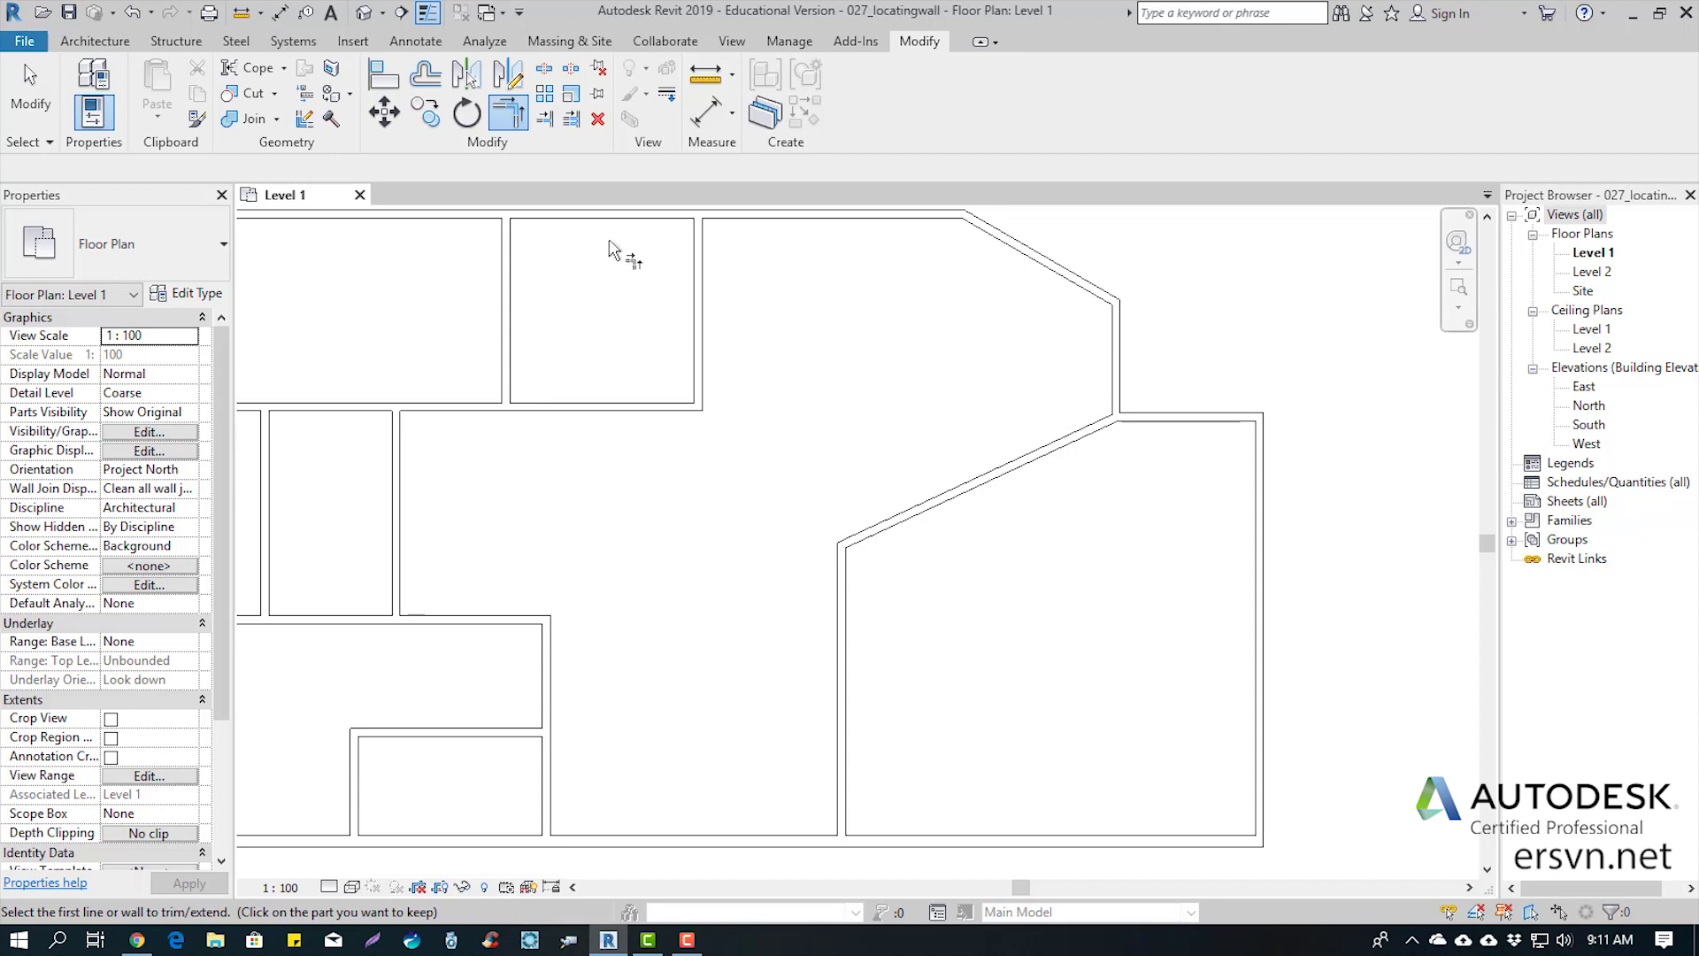
Draw a wall down from the angled wall, then left to the existing vertical wall
{"action": "left_click", "coordinate": [95, 41]}
{"action": "left_click", "coordinate": [76, 75]}
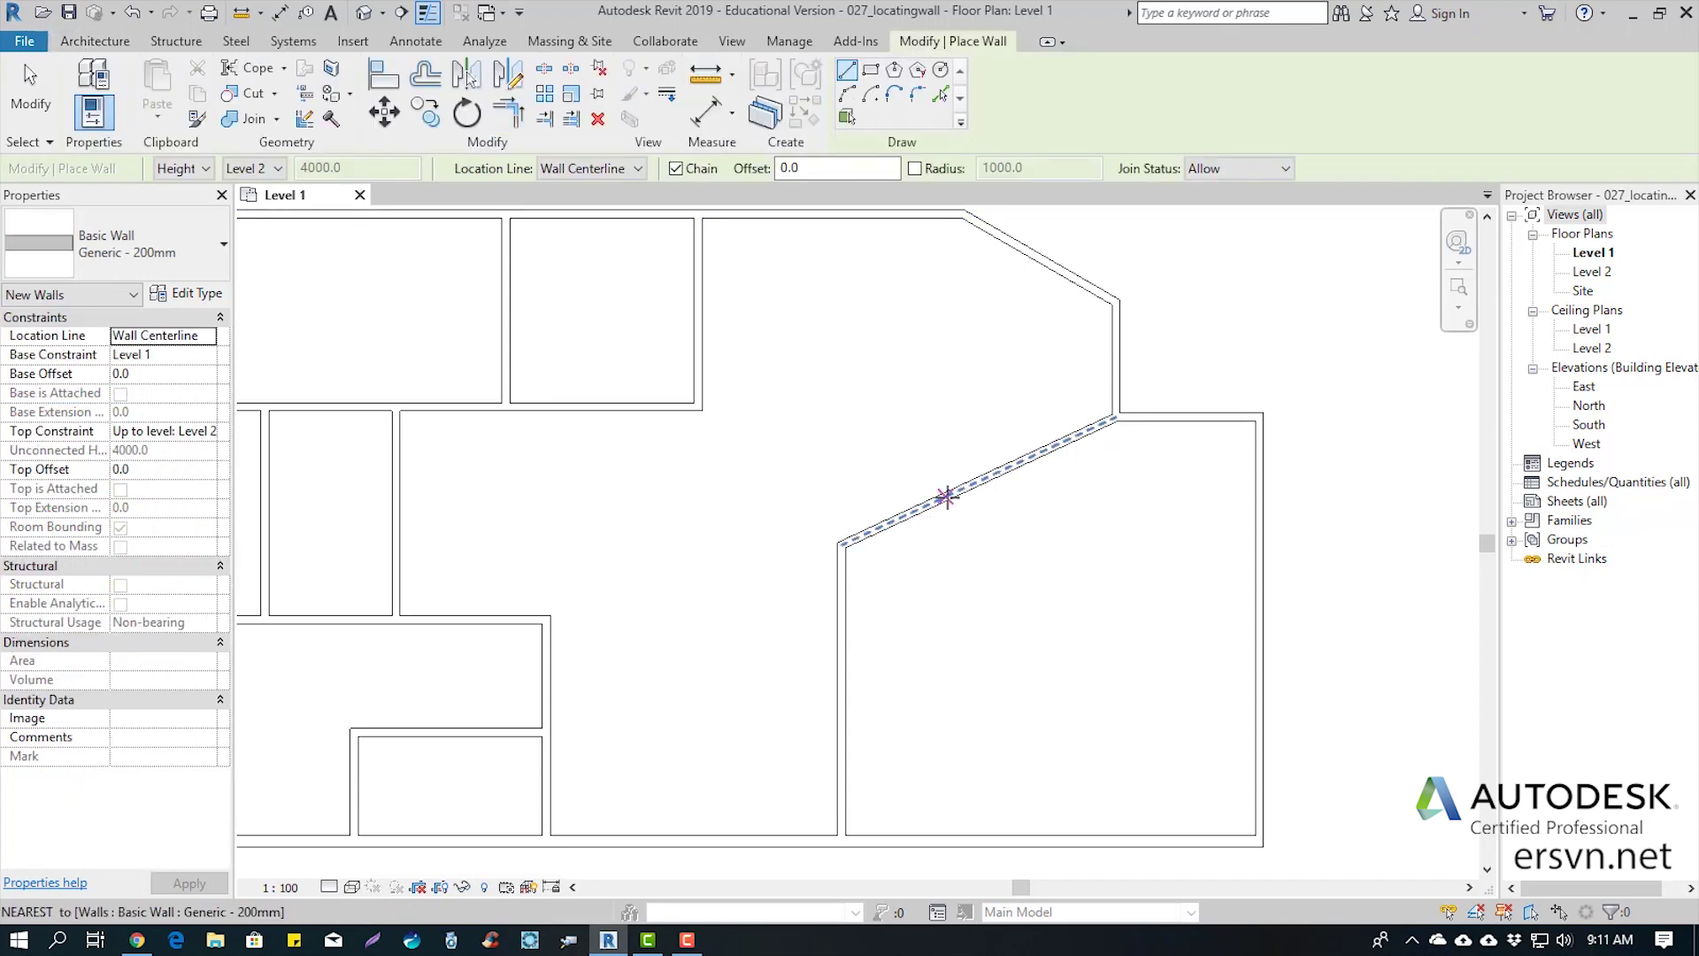
{"action": "left_click", "coordinate": [953, 492]}
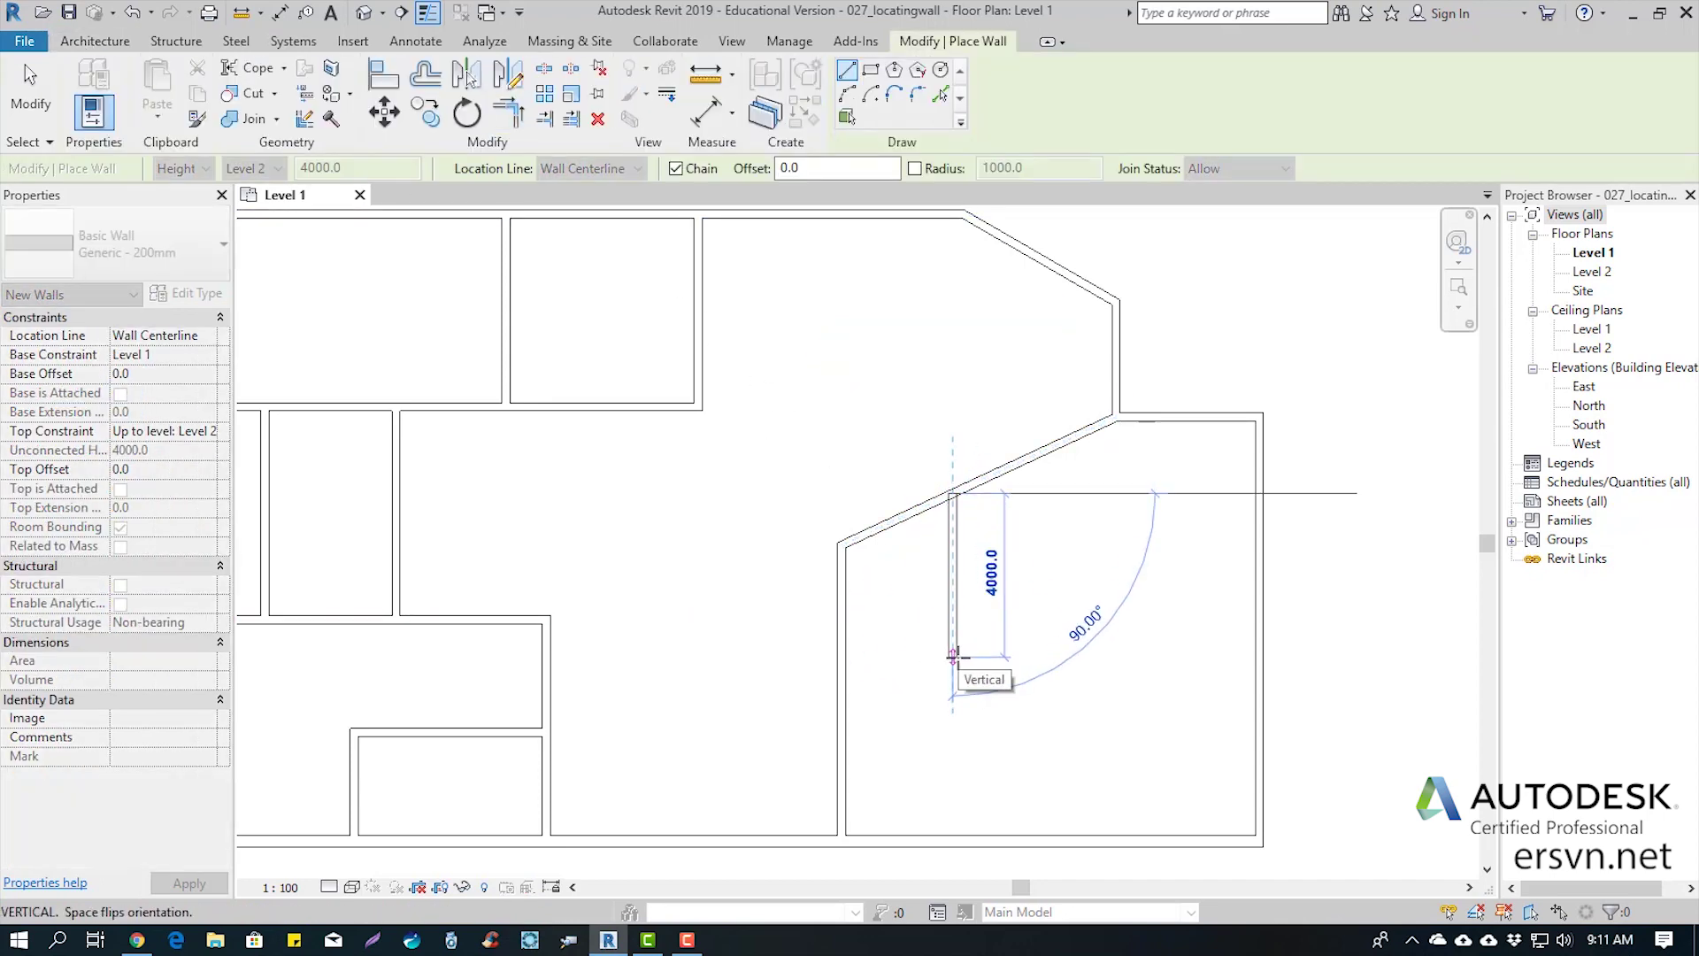
{"action": "left_click", "coordinate": [954, 657]}
{"action": "left_click", "coordinate": [841, 656]}
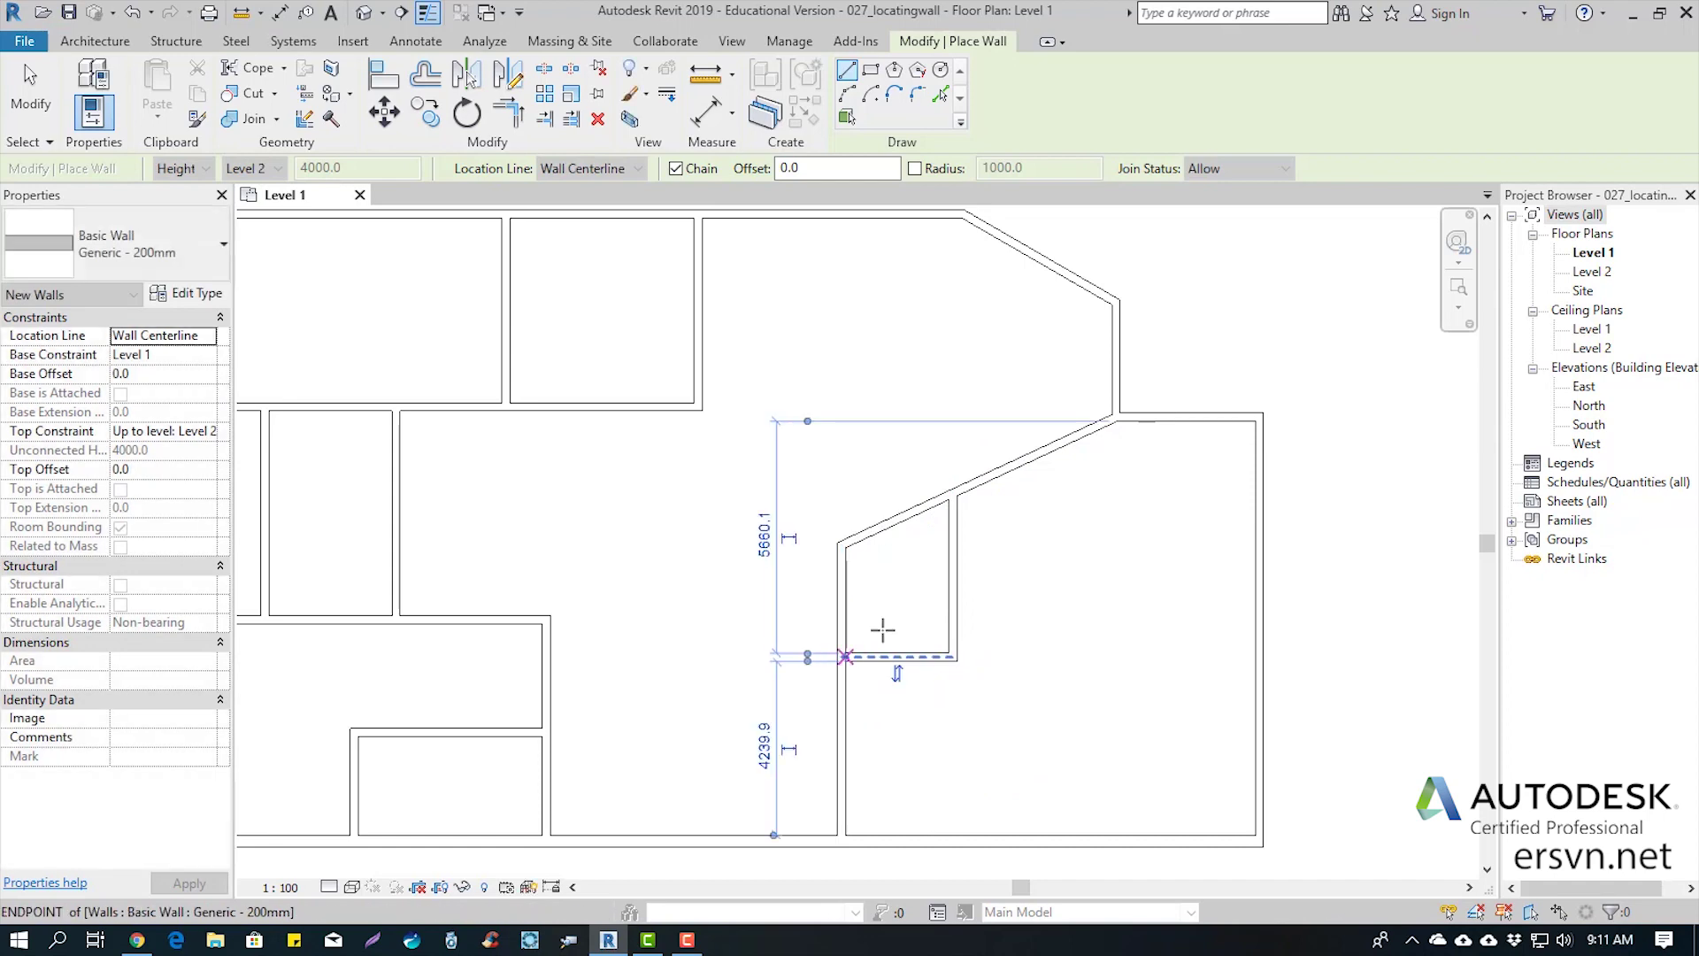
Draw a second wall down from the angled wall, then right to the exterior wall
{"action": "left_click", "coordinate": [1047, 451]}
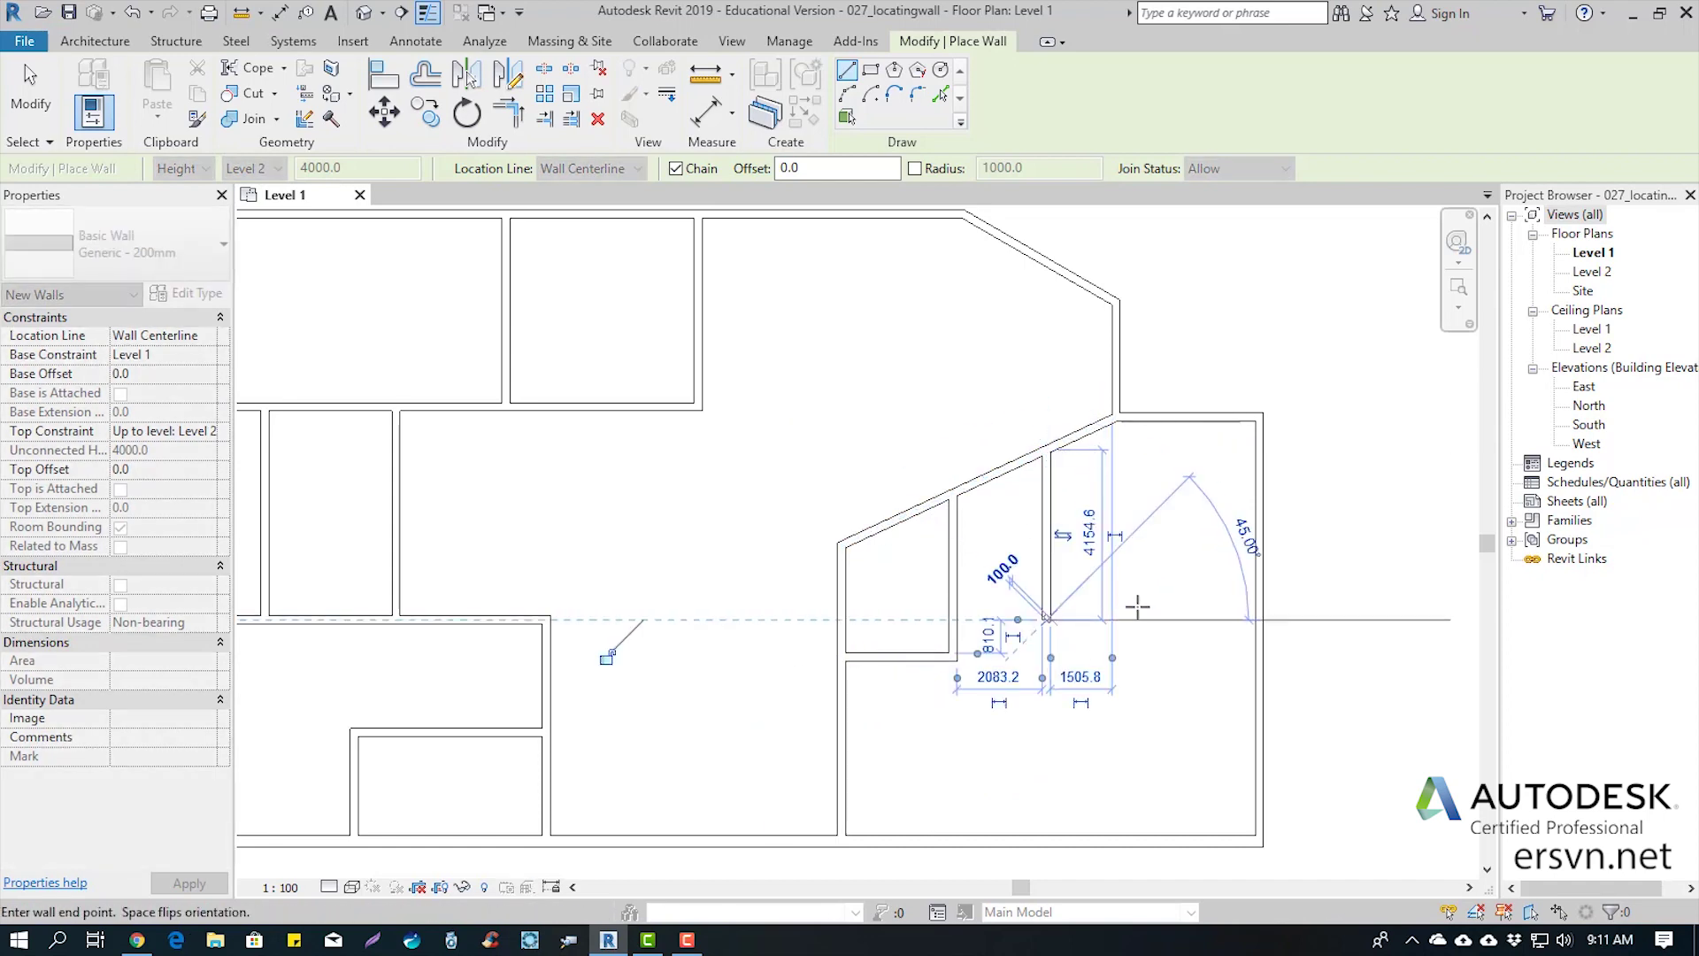
{"action": "left_click", "coordinate": [1045, 619]}
{"action": "left_click", "coordinate": [1255, 619]}
{"action": "key", "text": "Escape"}
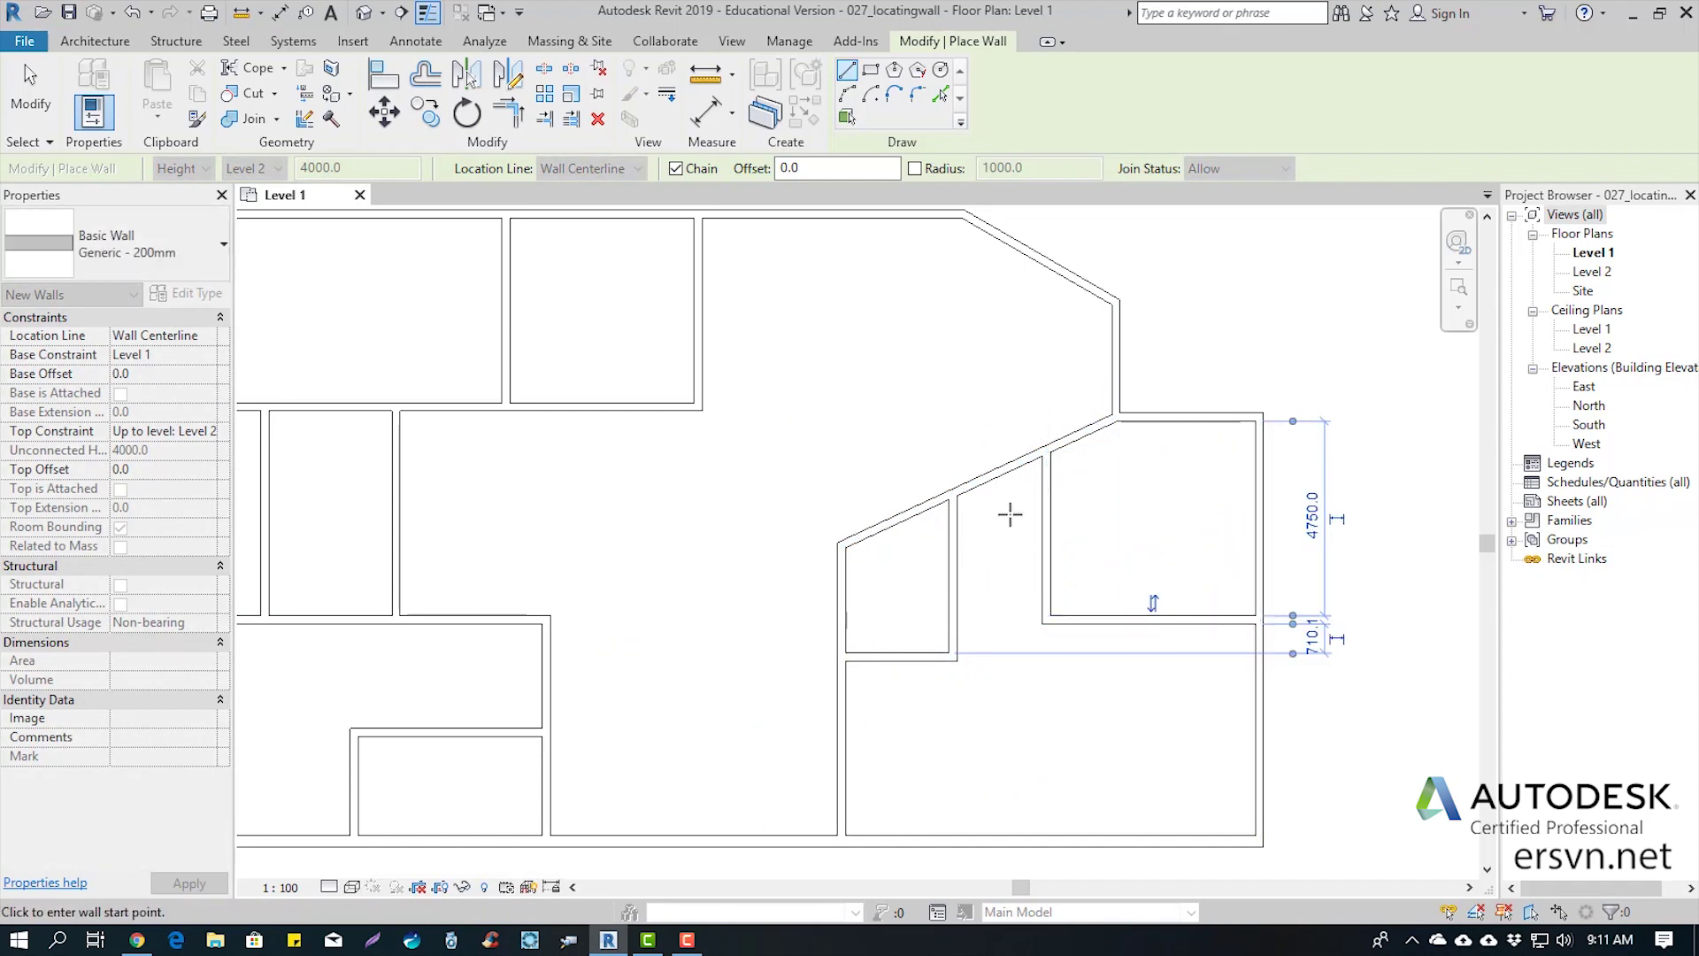
{"action": "key", "text": "Escape"}
Trim the left interior wall to a corner with the angled wall, unjoining them when prompted
{"action": "middle_click_drag", "start_coordinate": [995, 479], "coordinate": [1023, 431]}
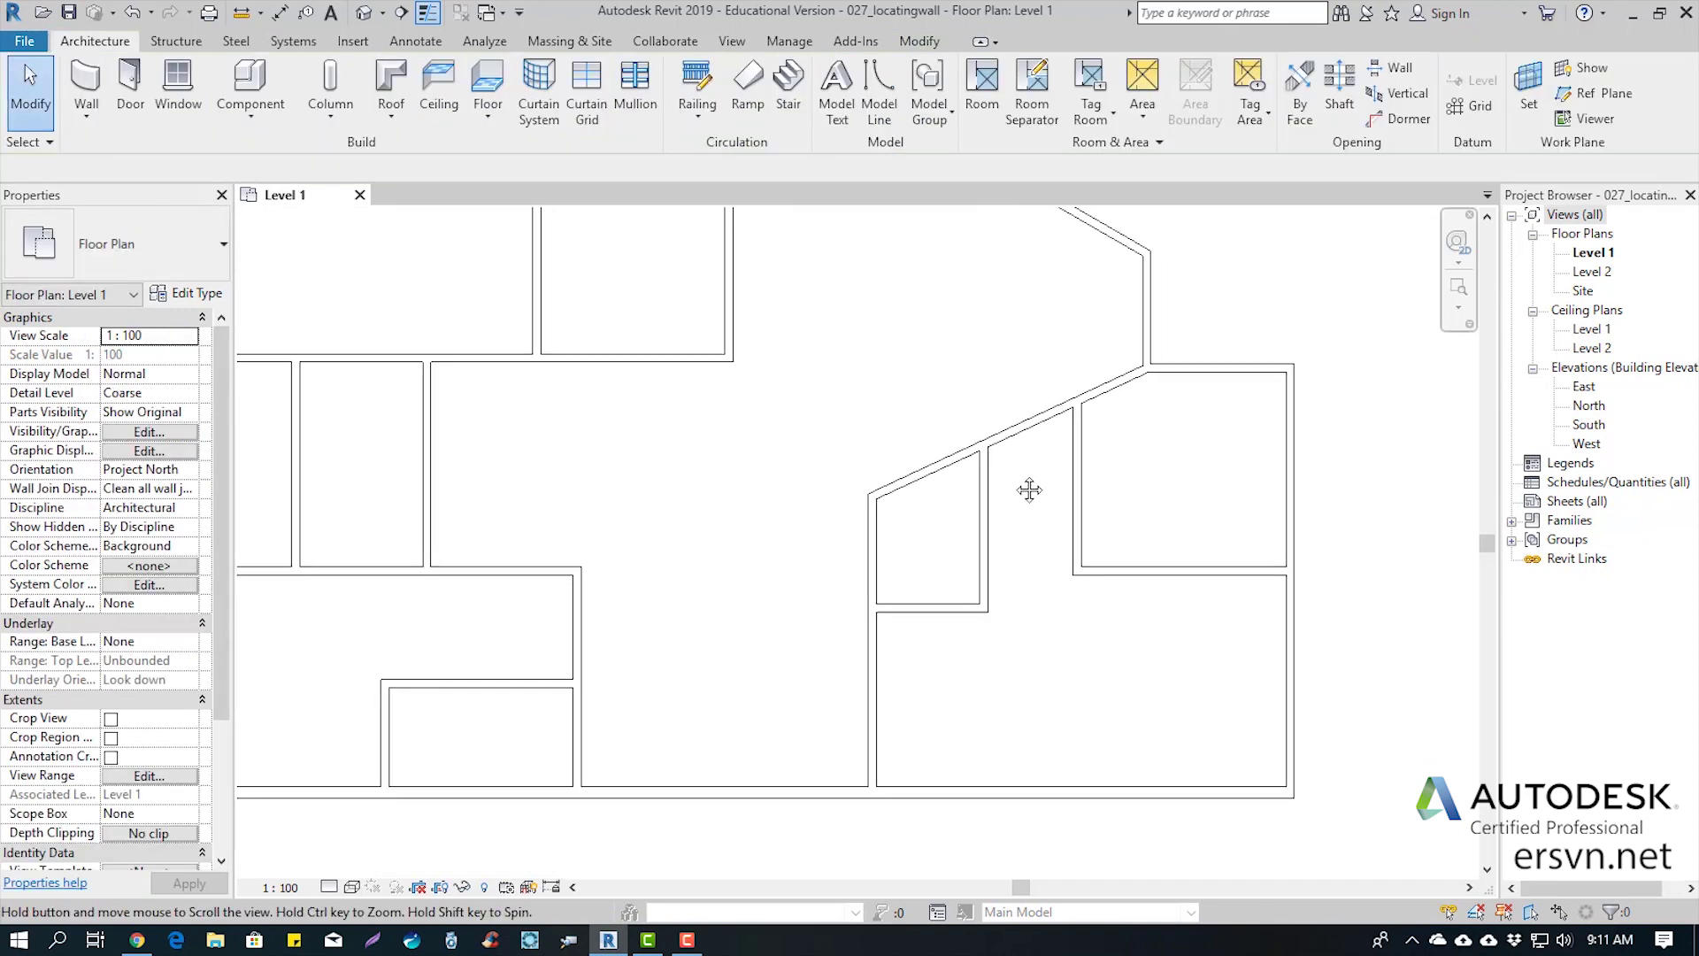
{"action": "middle_click_drag", "start_coordinate": [949, 391], "coordinate": [948, 451]}
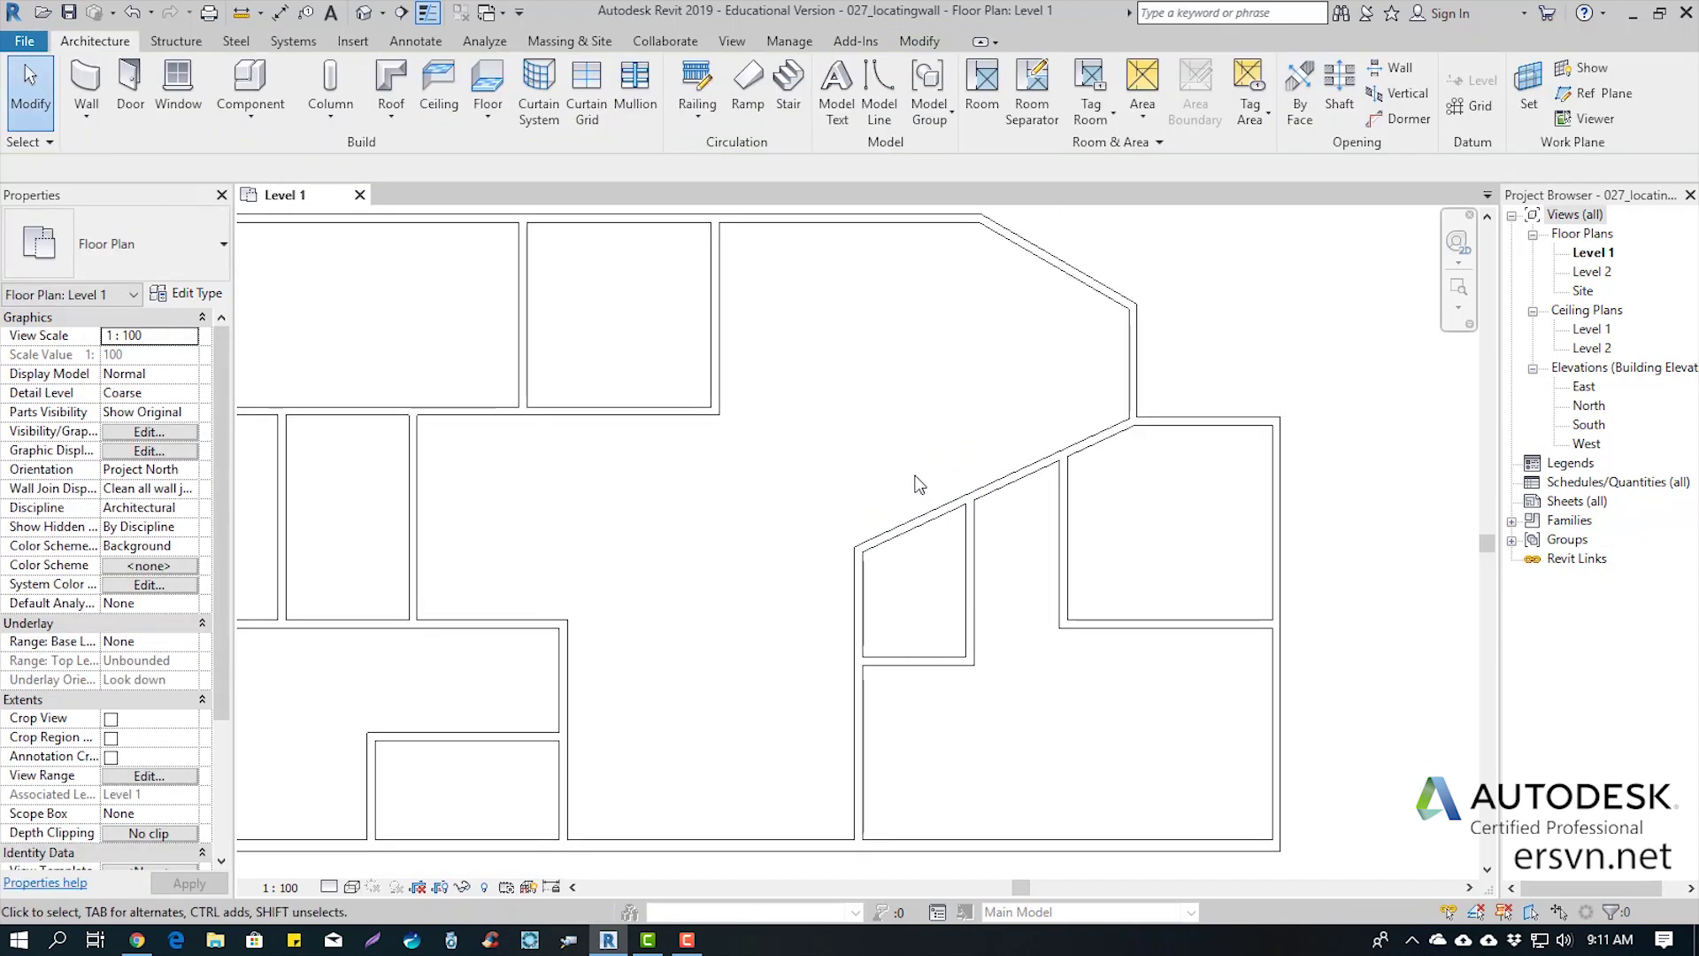
{"action": "scroll", "coordinate": [980, 505], "scroll_direction": "up", "scroll_amount": 2}
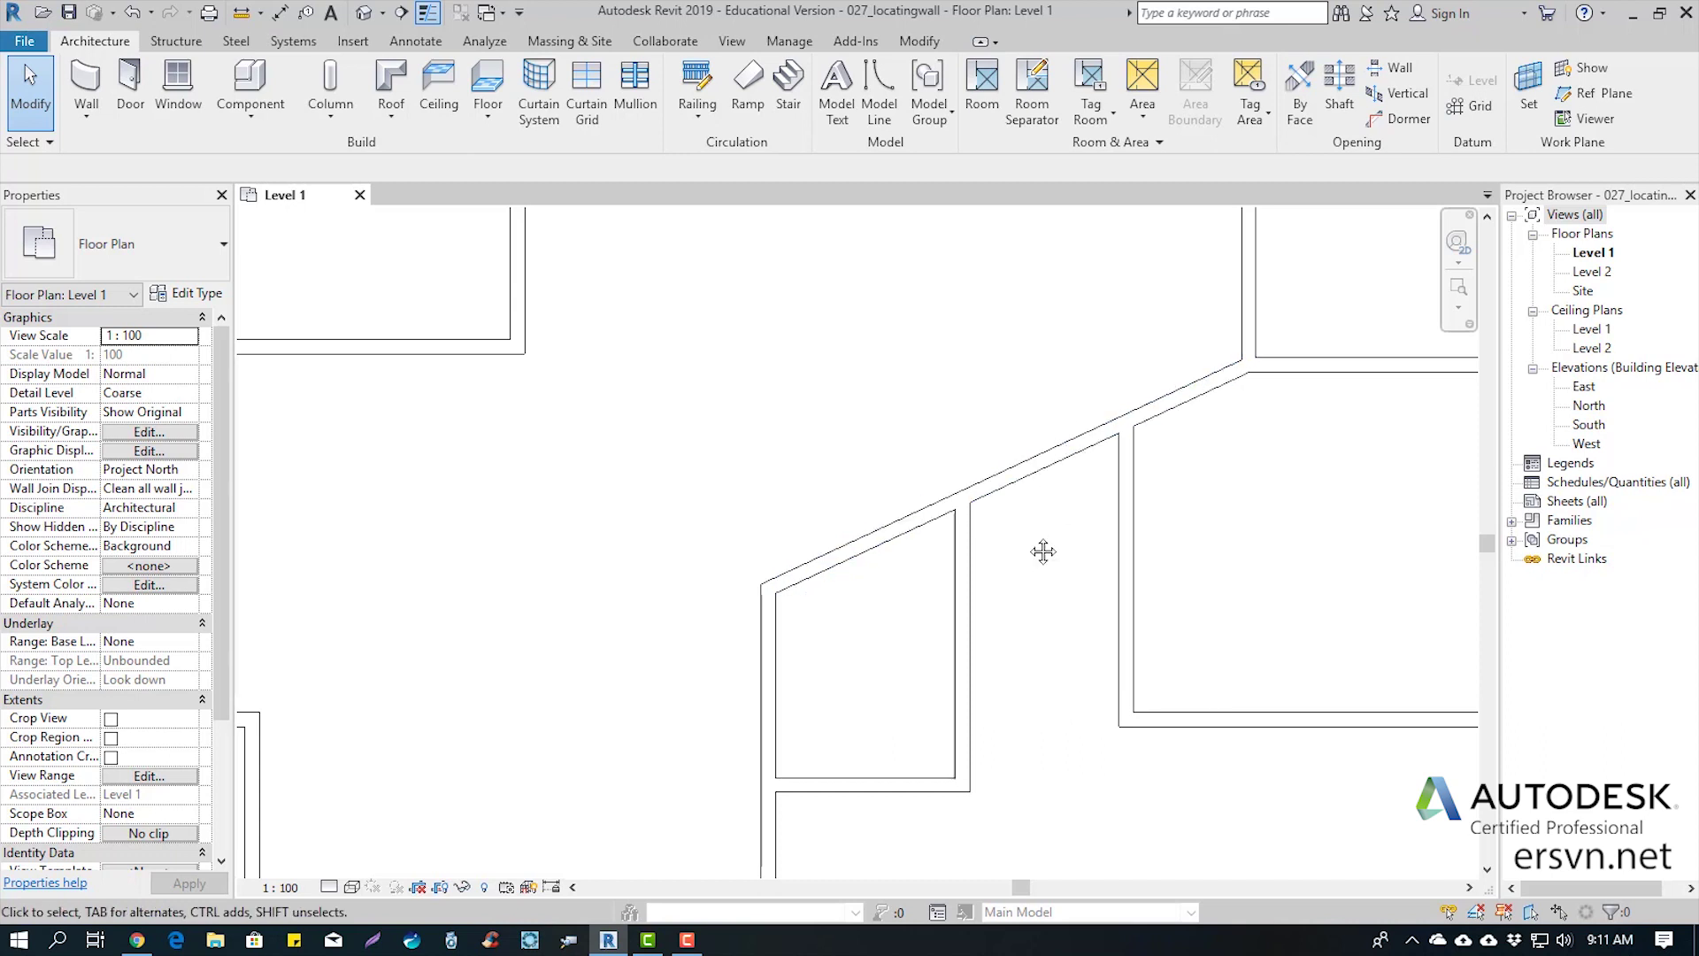
{"action": "middle_click_drag", "start_coordinate": [1022, 556], "coordinate": [1000, 506]}
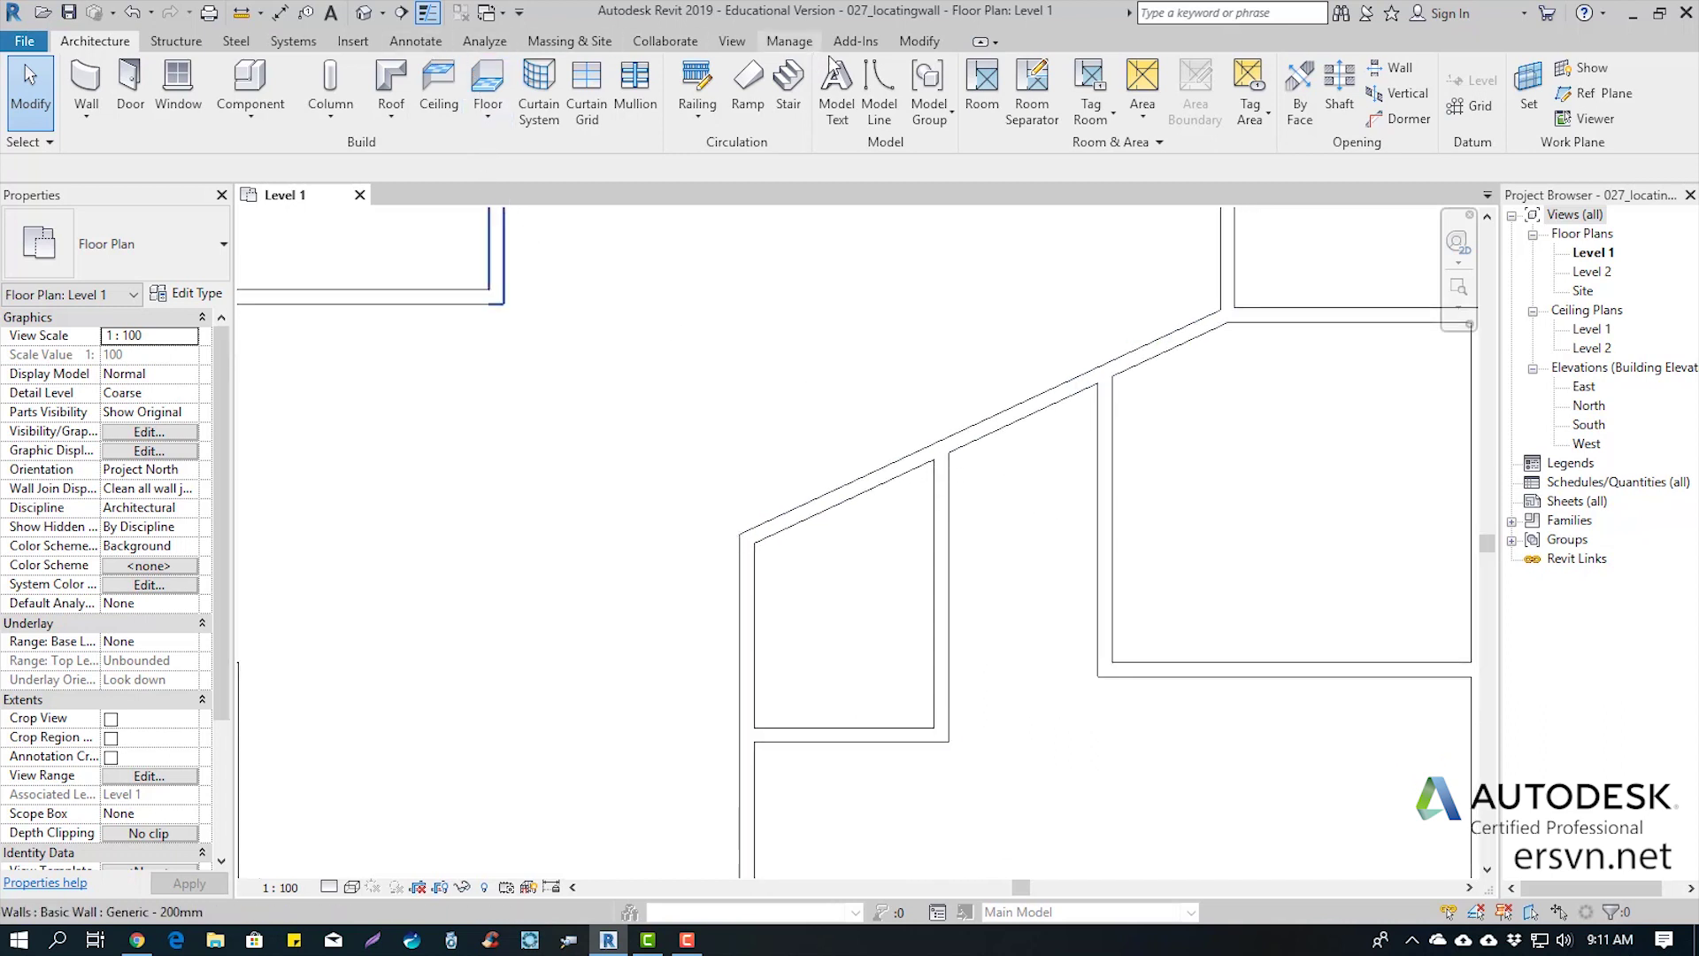
{"action": "left_click", "coordinate": [919, 41]}
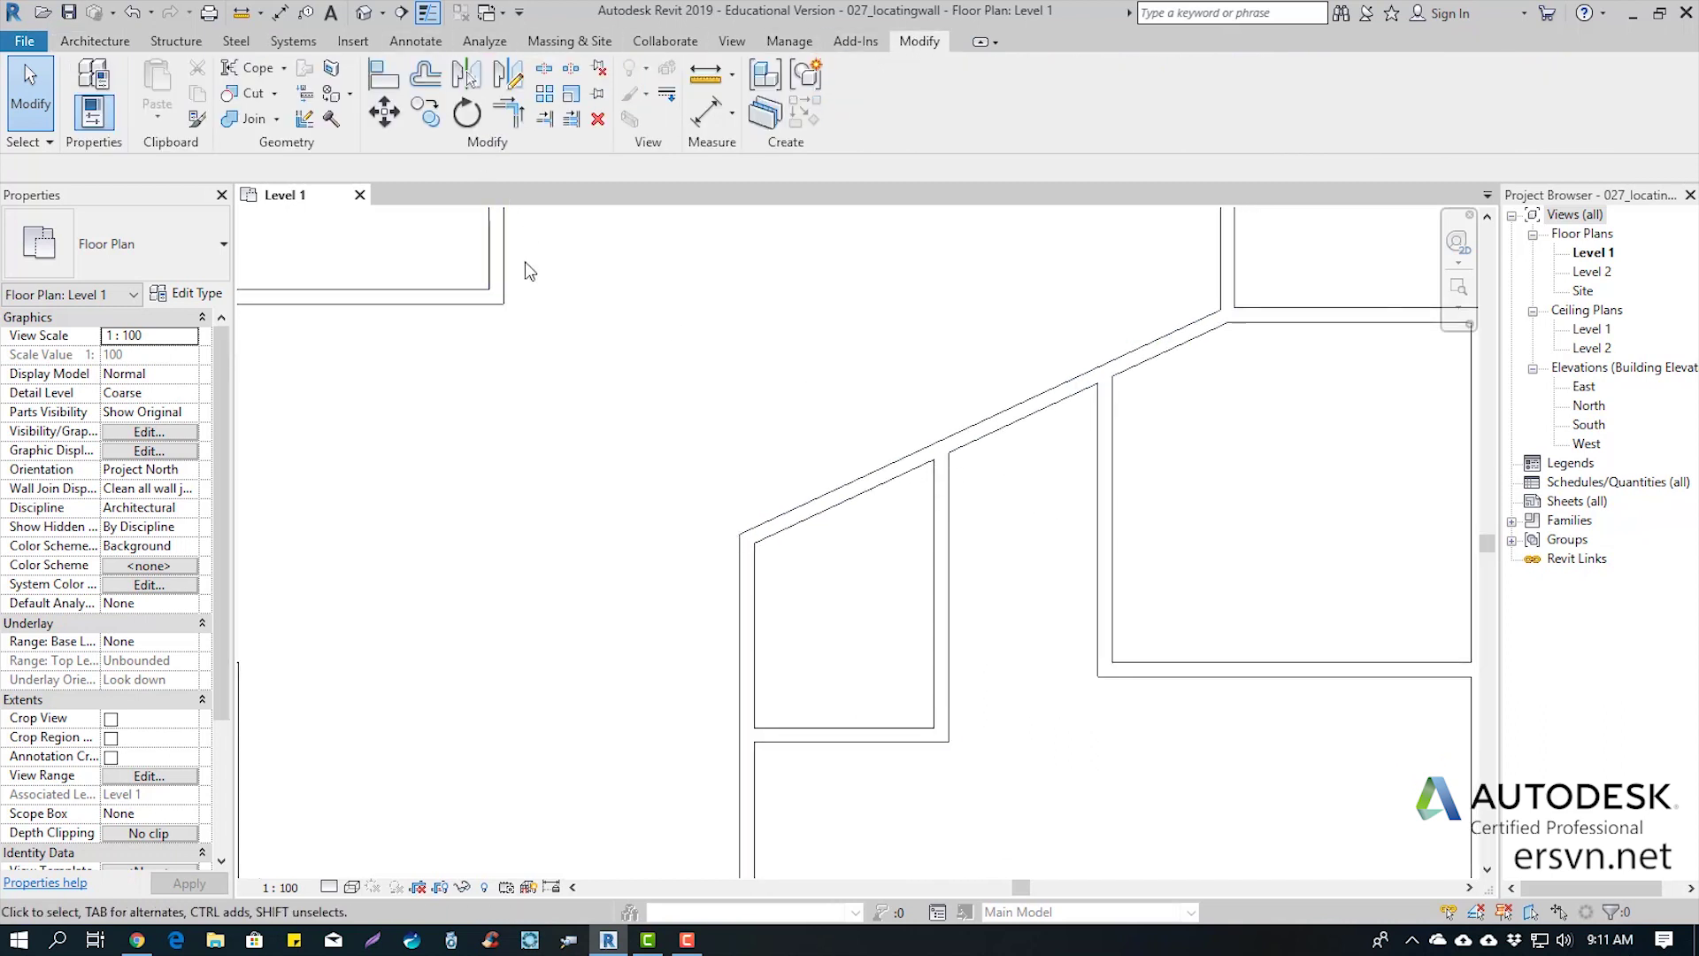
{"action": "left_click", "coordinate": [508, 113]}
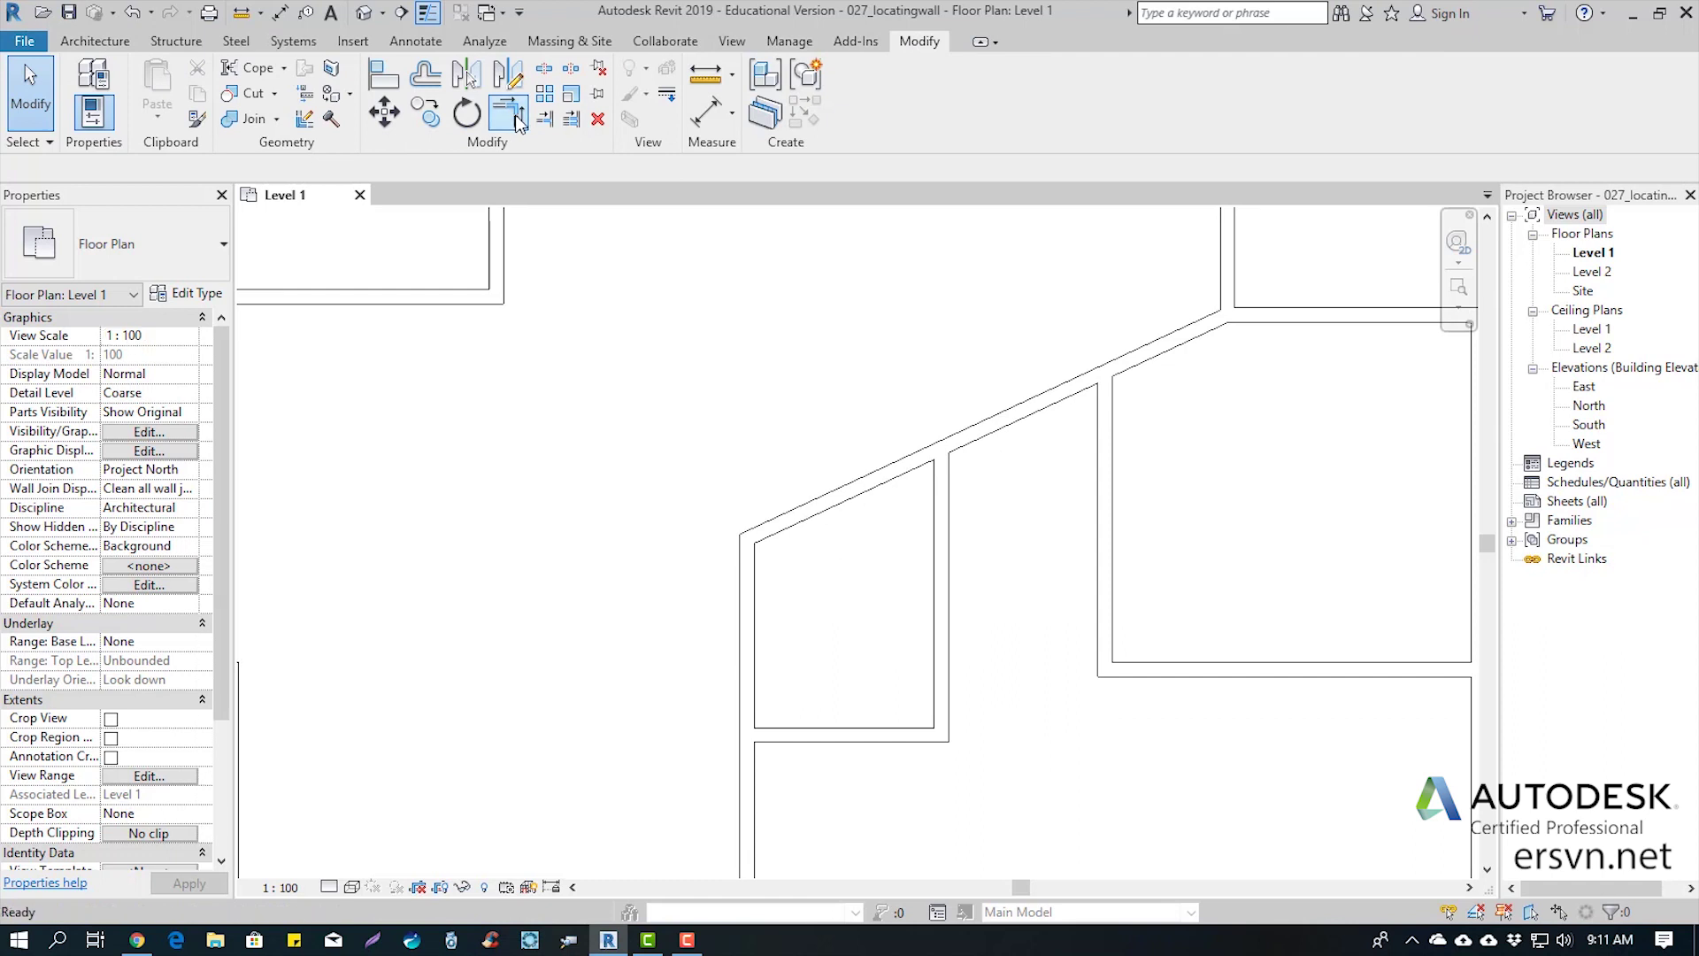
{"action": "left_click", "coordinate": [940, 542]}
{"action": "left_click", "coordinate": [853, 493]}
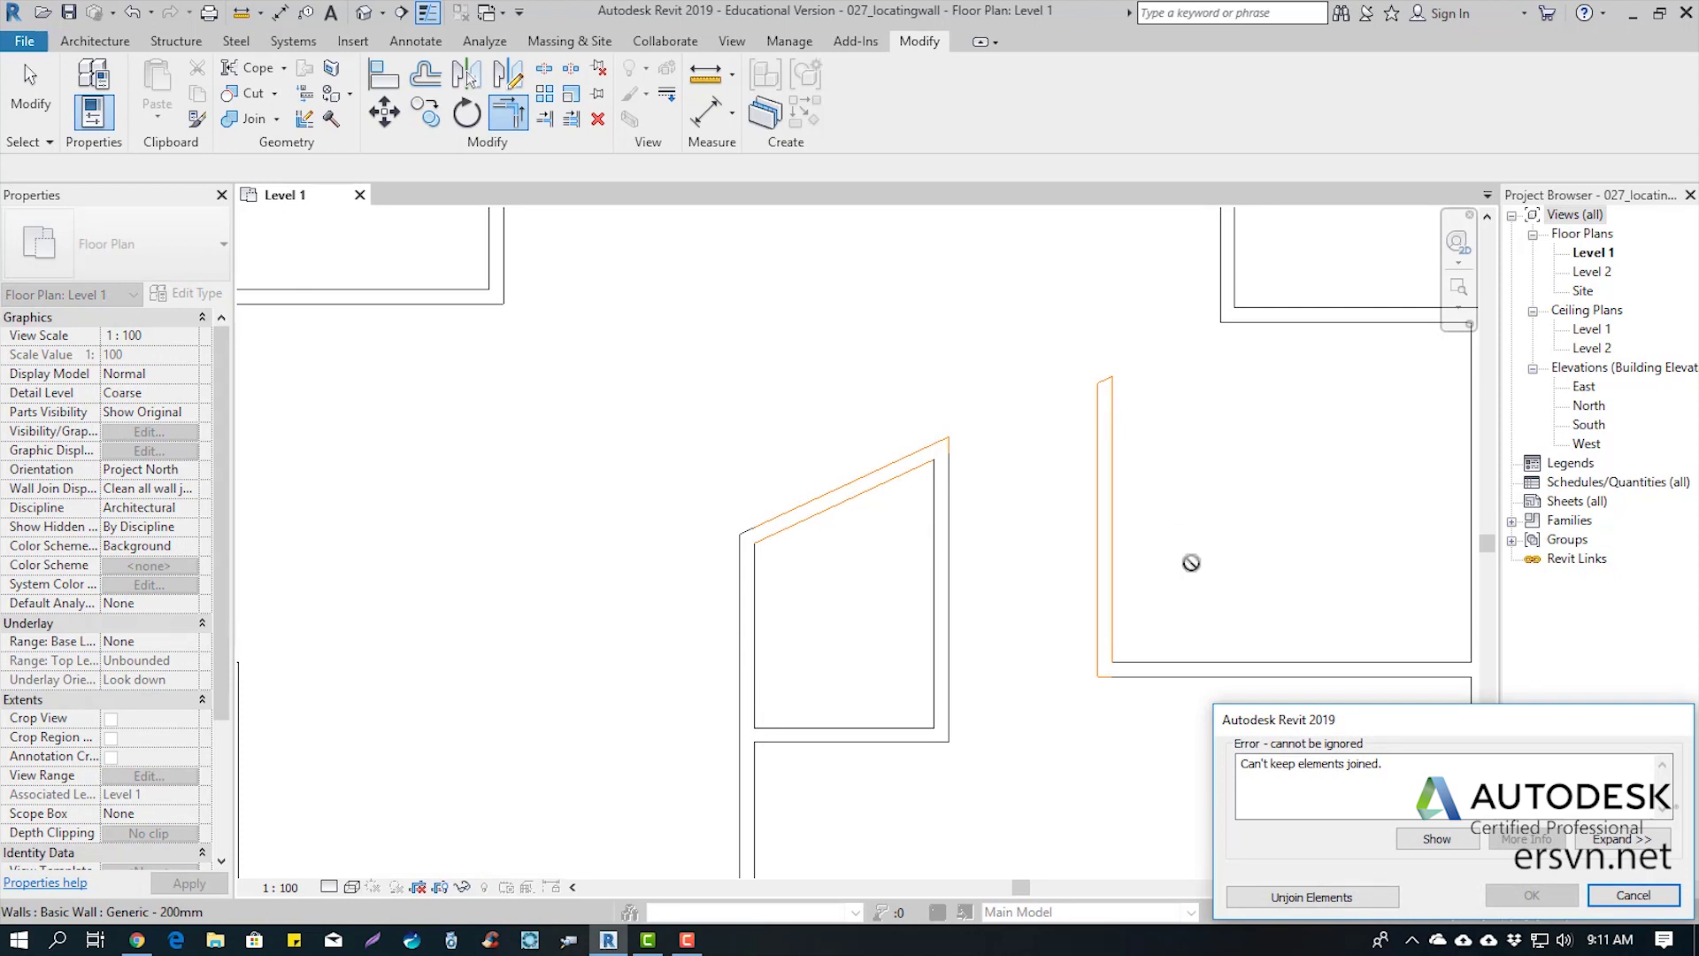
{"action": "left_click", "coordinate": [1310, 894]}
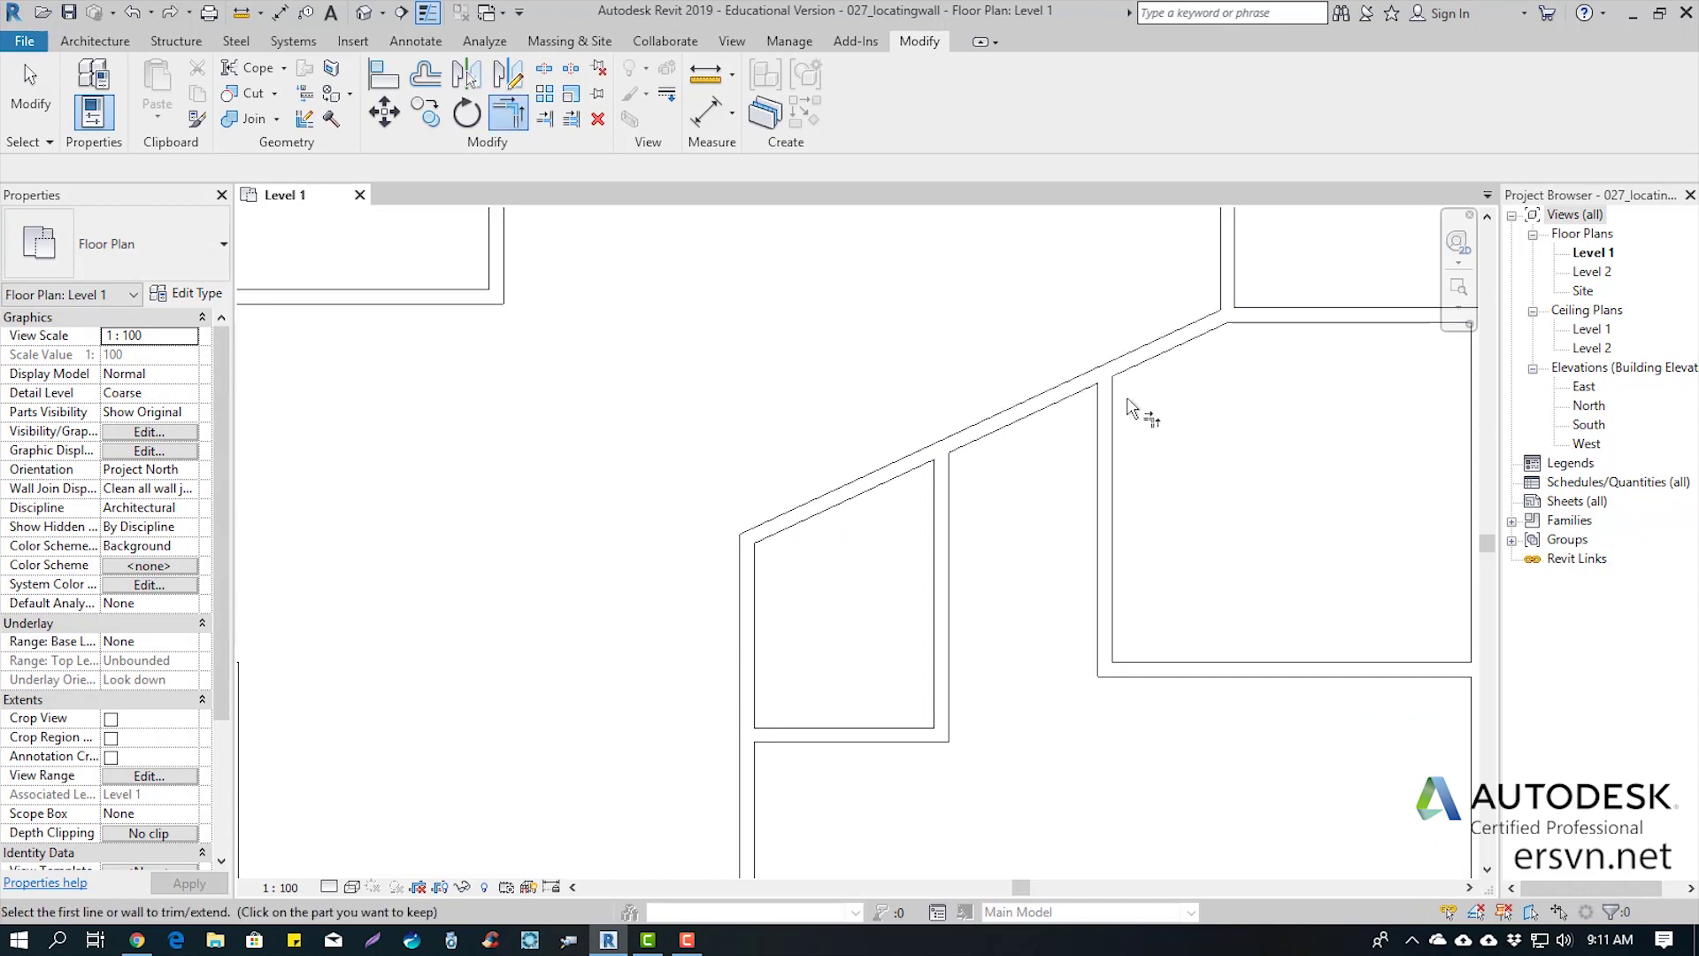
{"action": "key", "text": "Escape"}
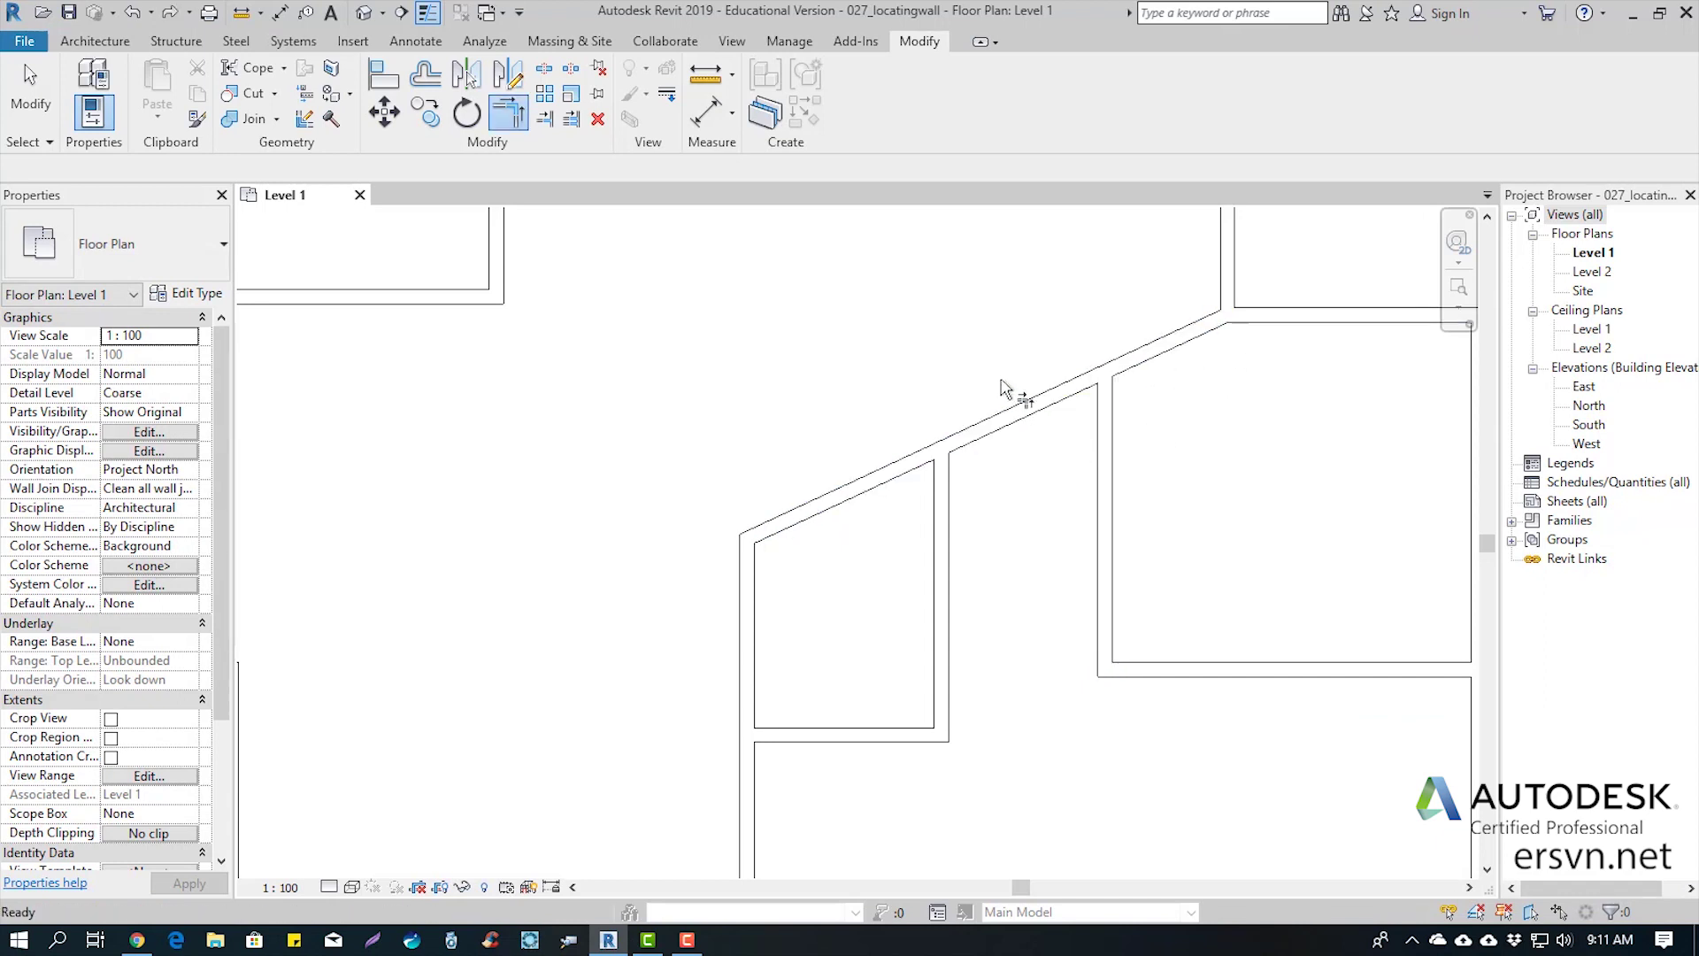
{"action": "key", "text": "Escape"}
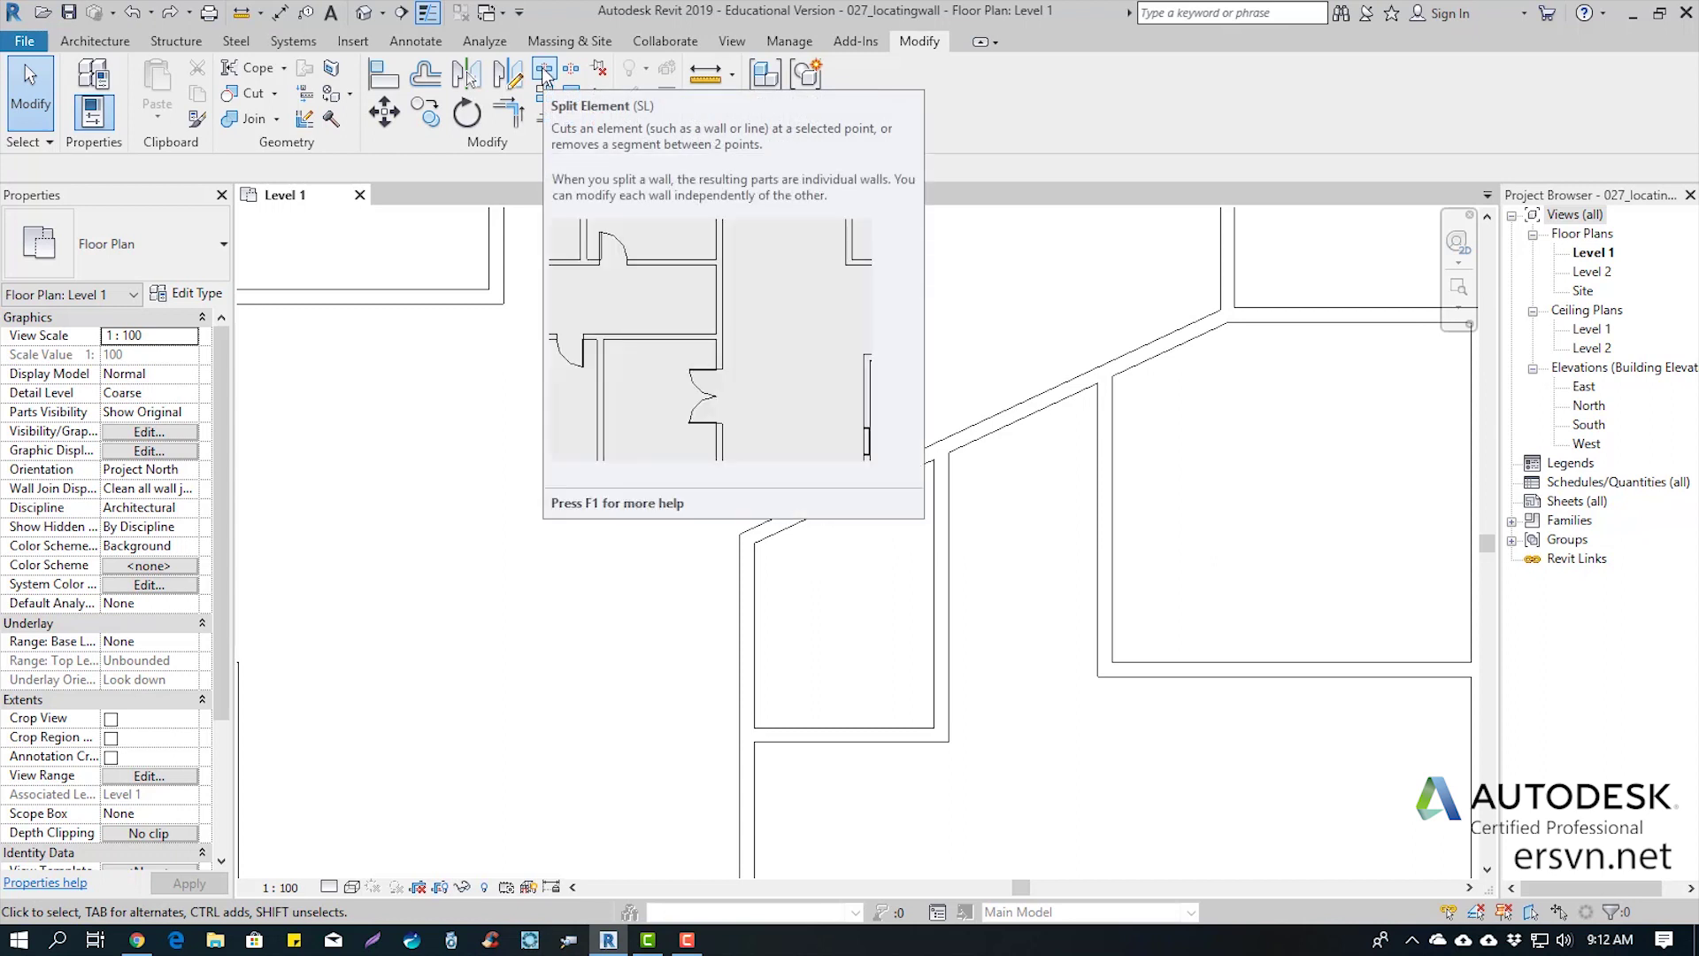
Split the angled wall at a point between the two interior walls
{"action": "left_click", "coordinate": [544, 71]}
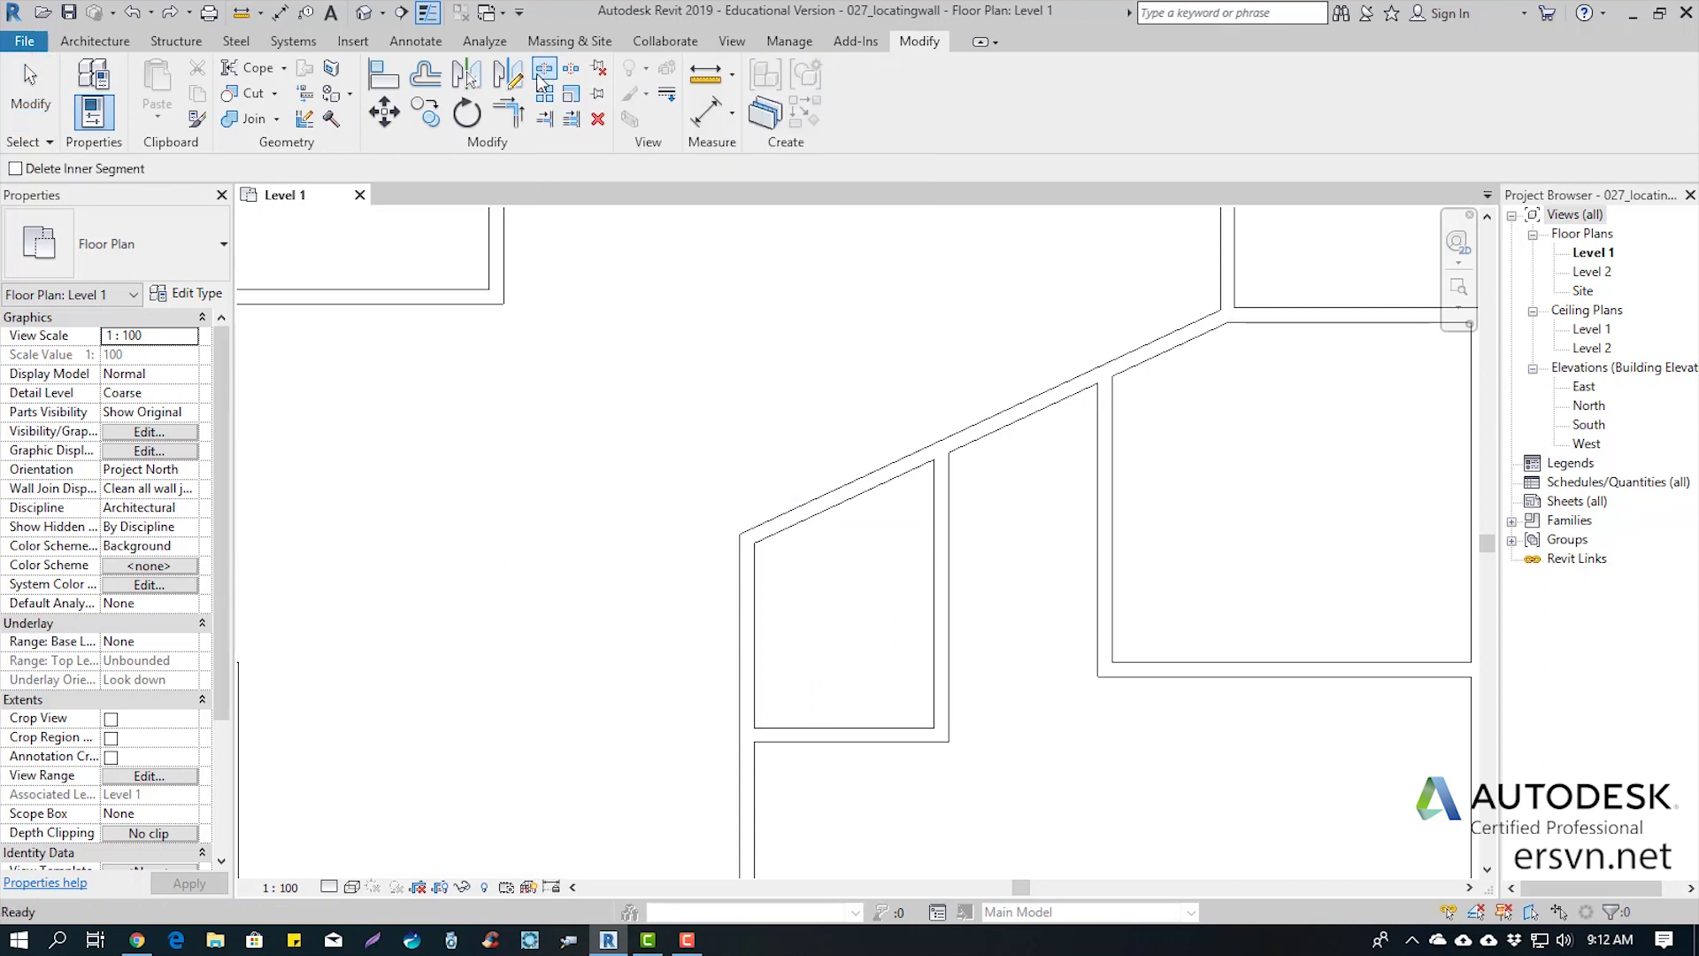
{"action": "left_click", "coordinate": [1016, 407]}
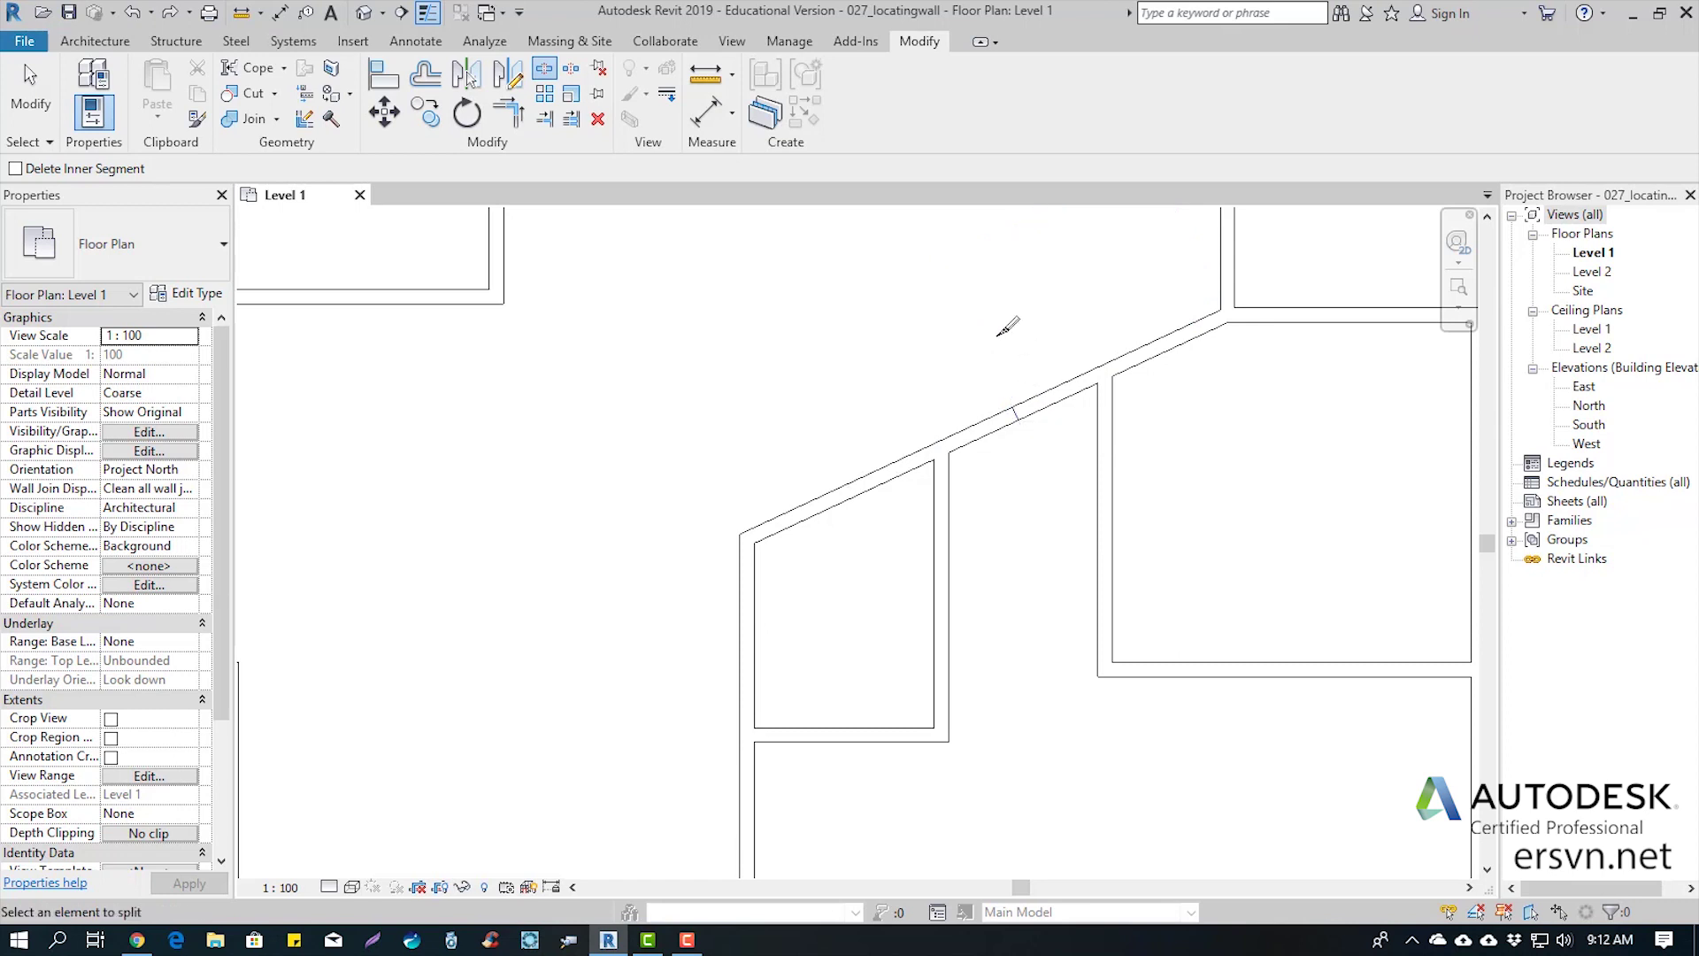
{"action": "key", "text": "Escape"}
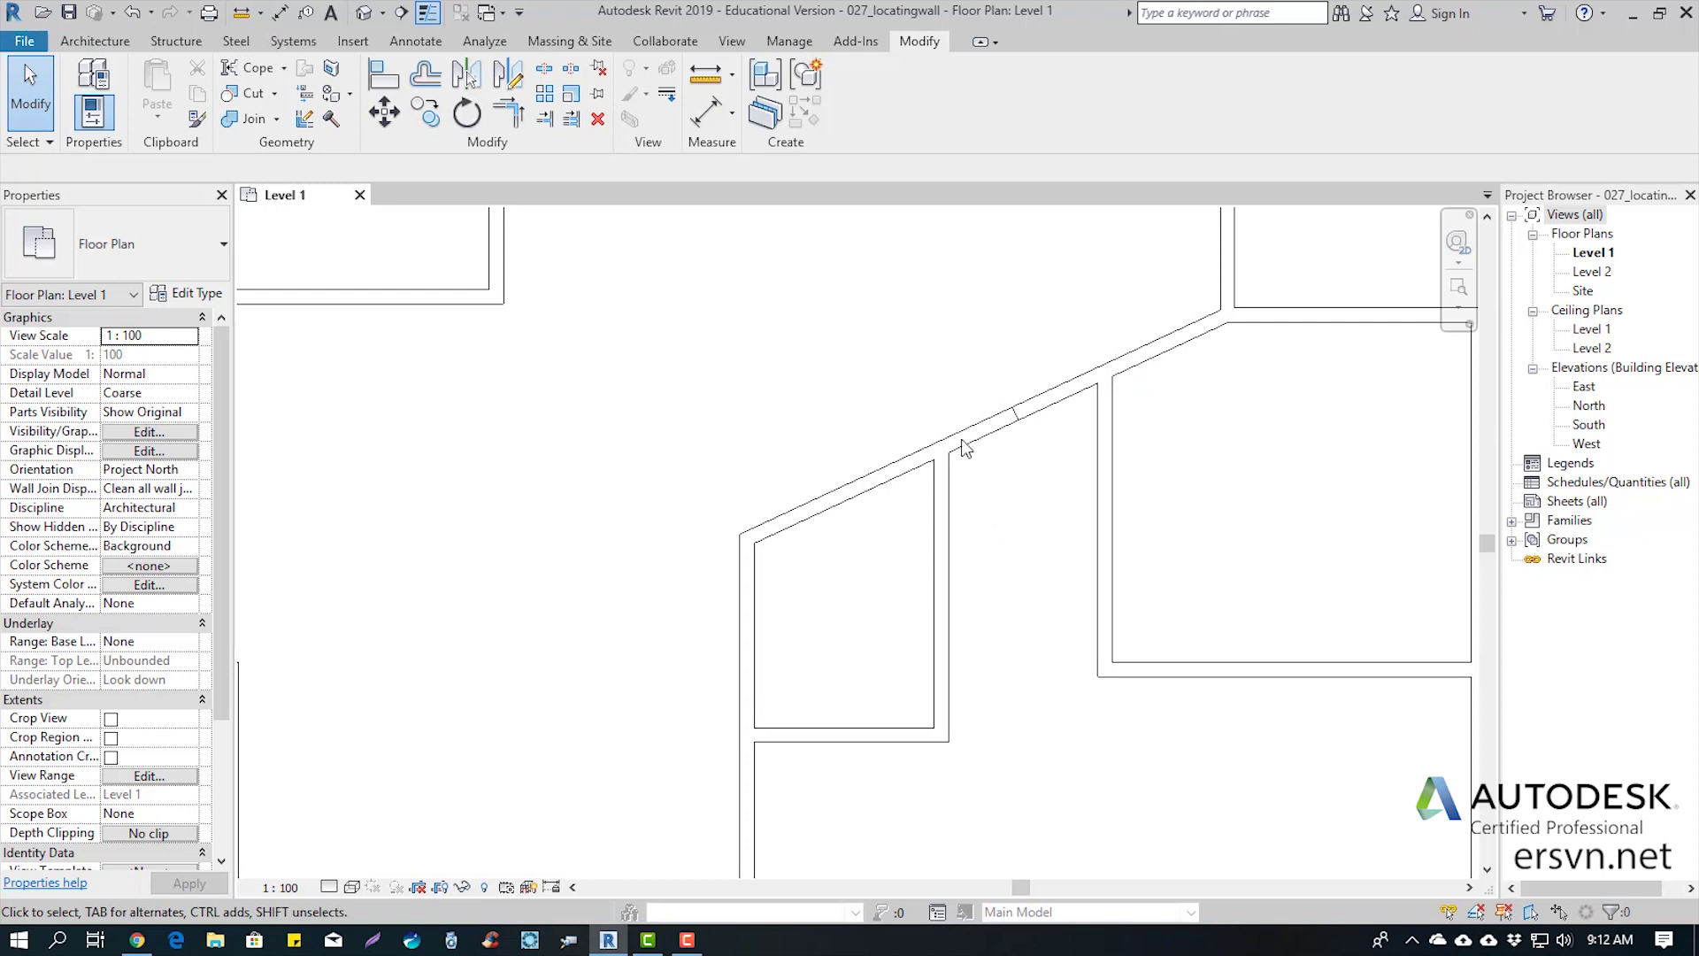
Corner each interior wall cleanly with its piece of the angled wall
{"action": "left_click", "coordinate": [508, 114]}
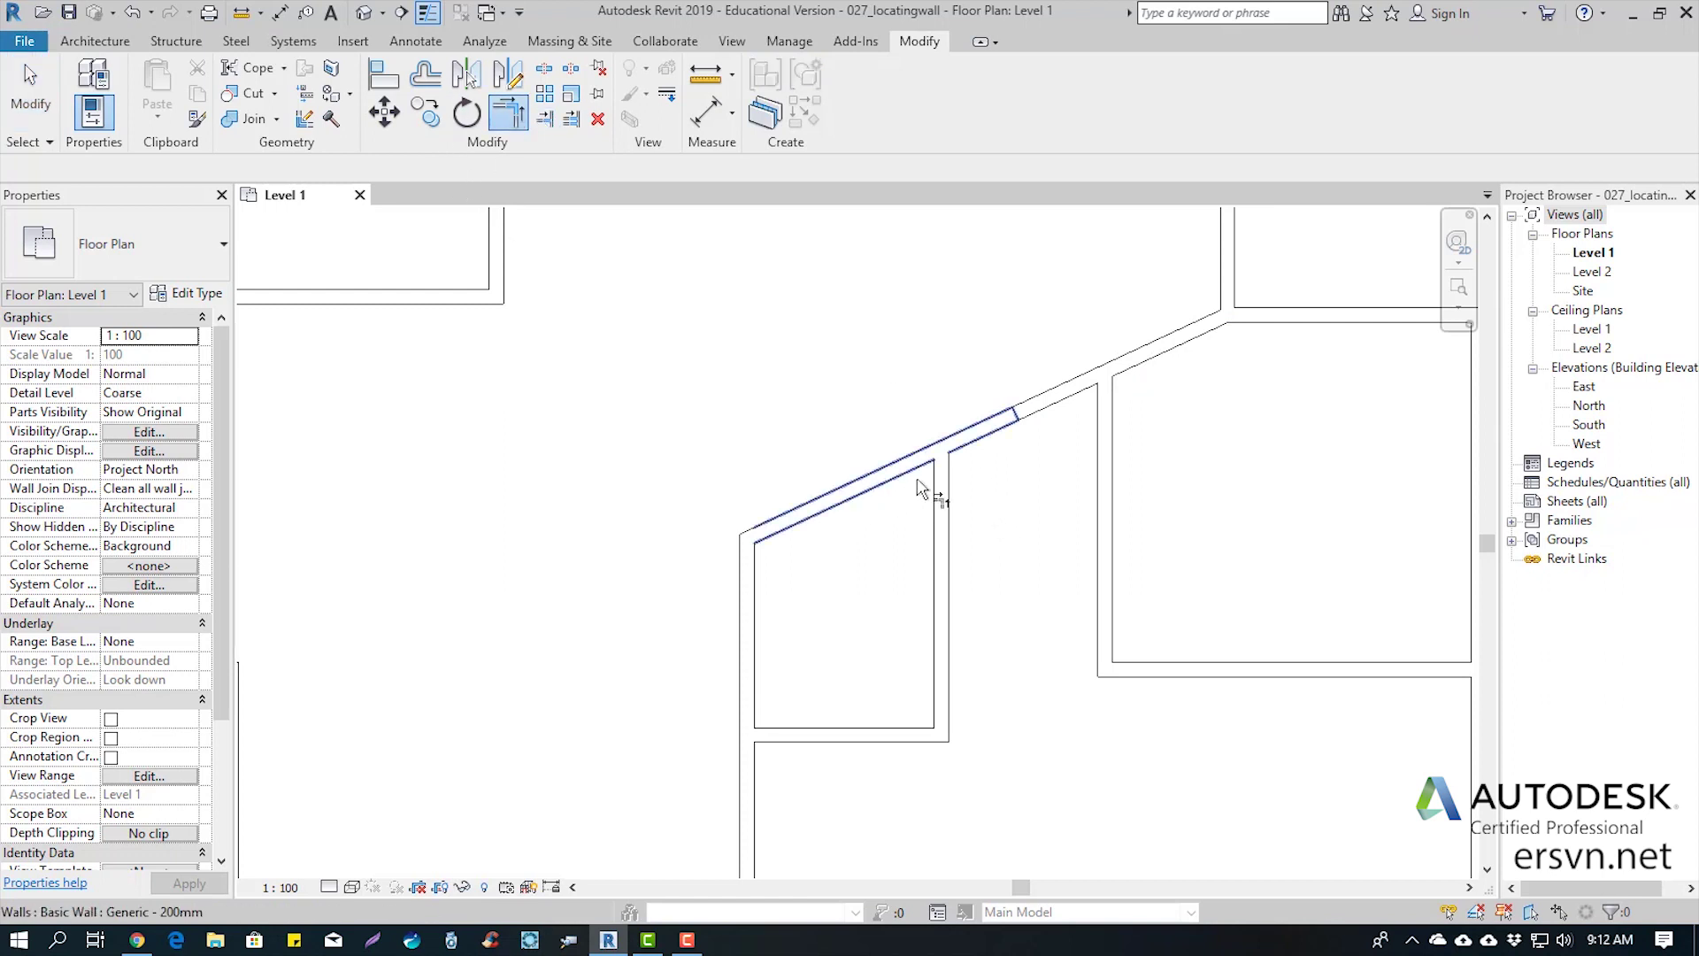
{"action": "left_click", "coordinate": [937, 511]}
{"action": "left_click", "coordinate": [808, 504]}
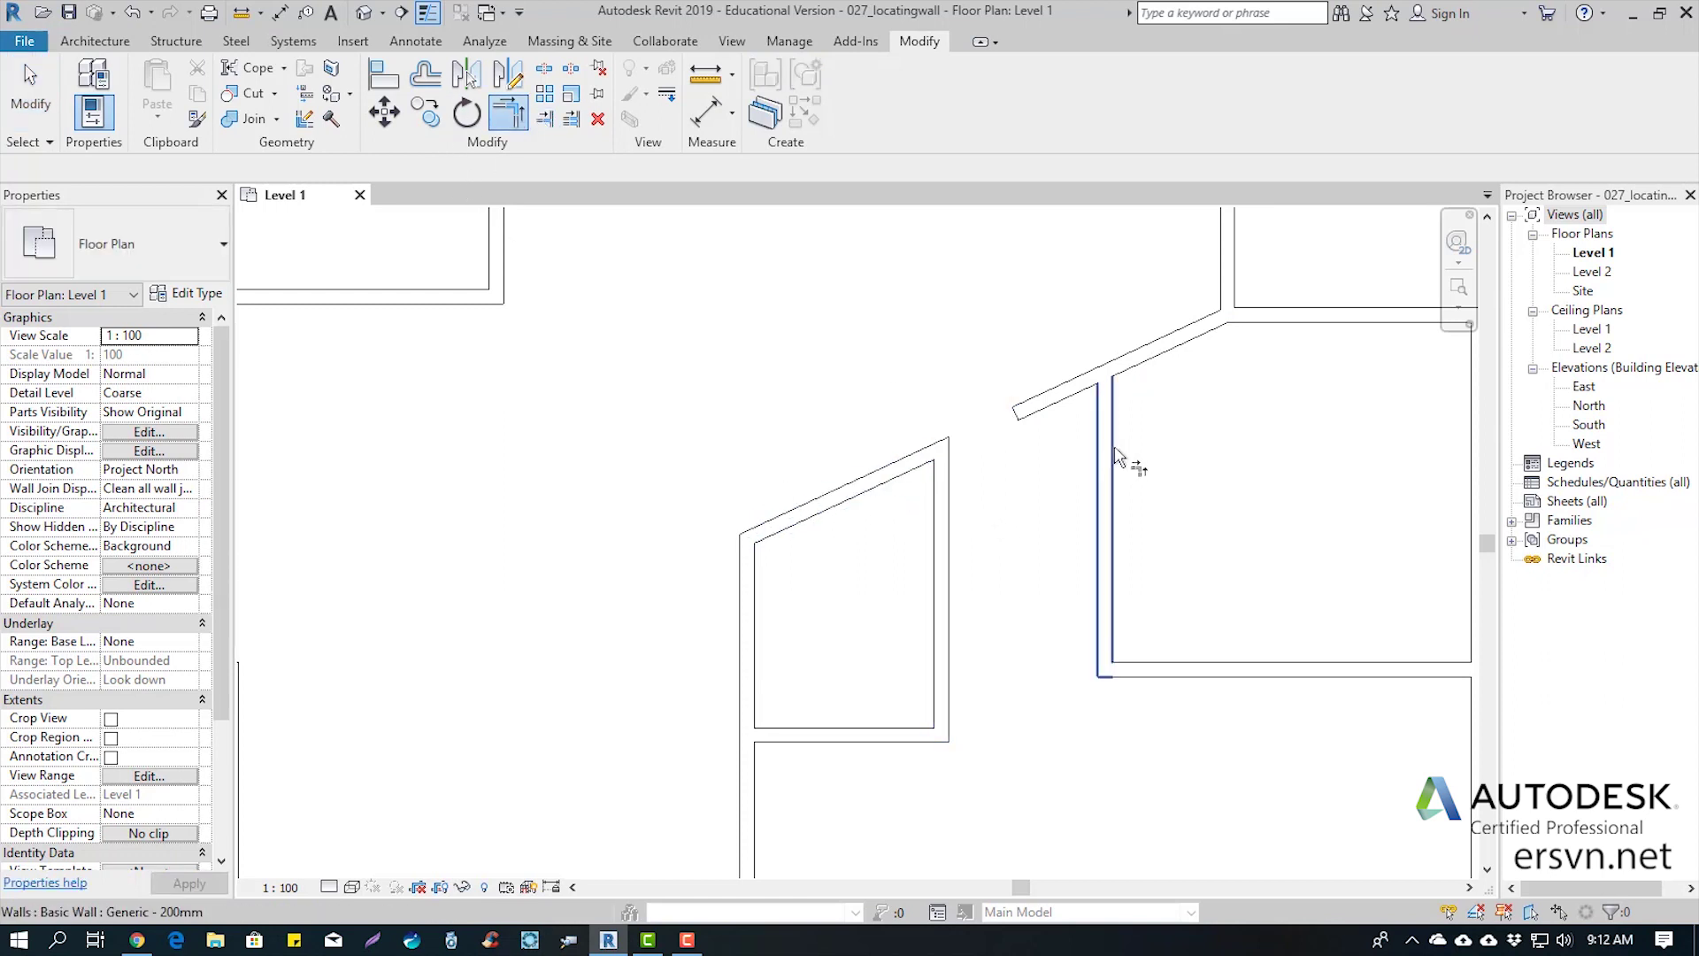
{"action": "left_click", "coordinate": [1117, 459]}
{"action": "left_click", "coordinate": [1159, 348]}
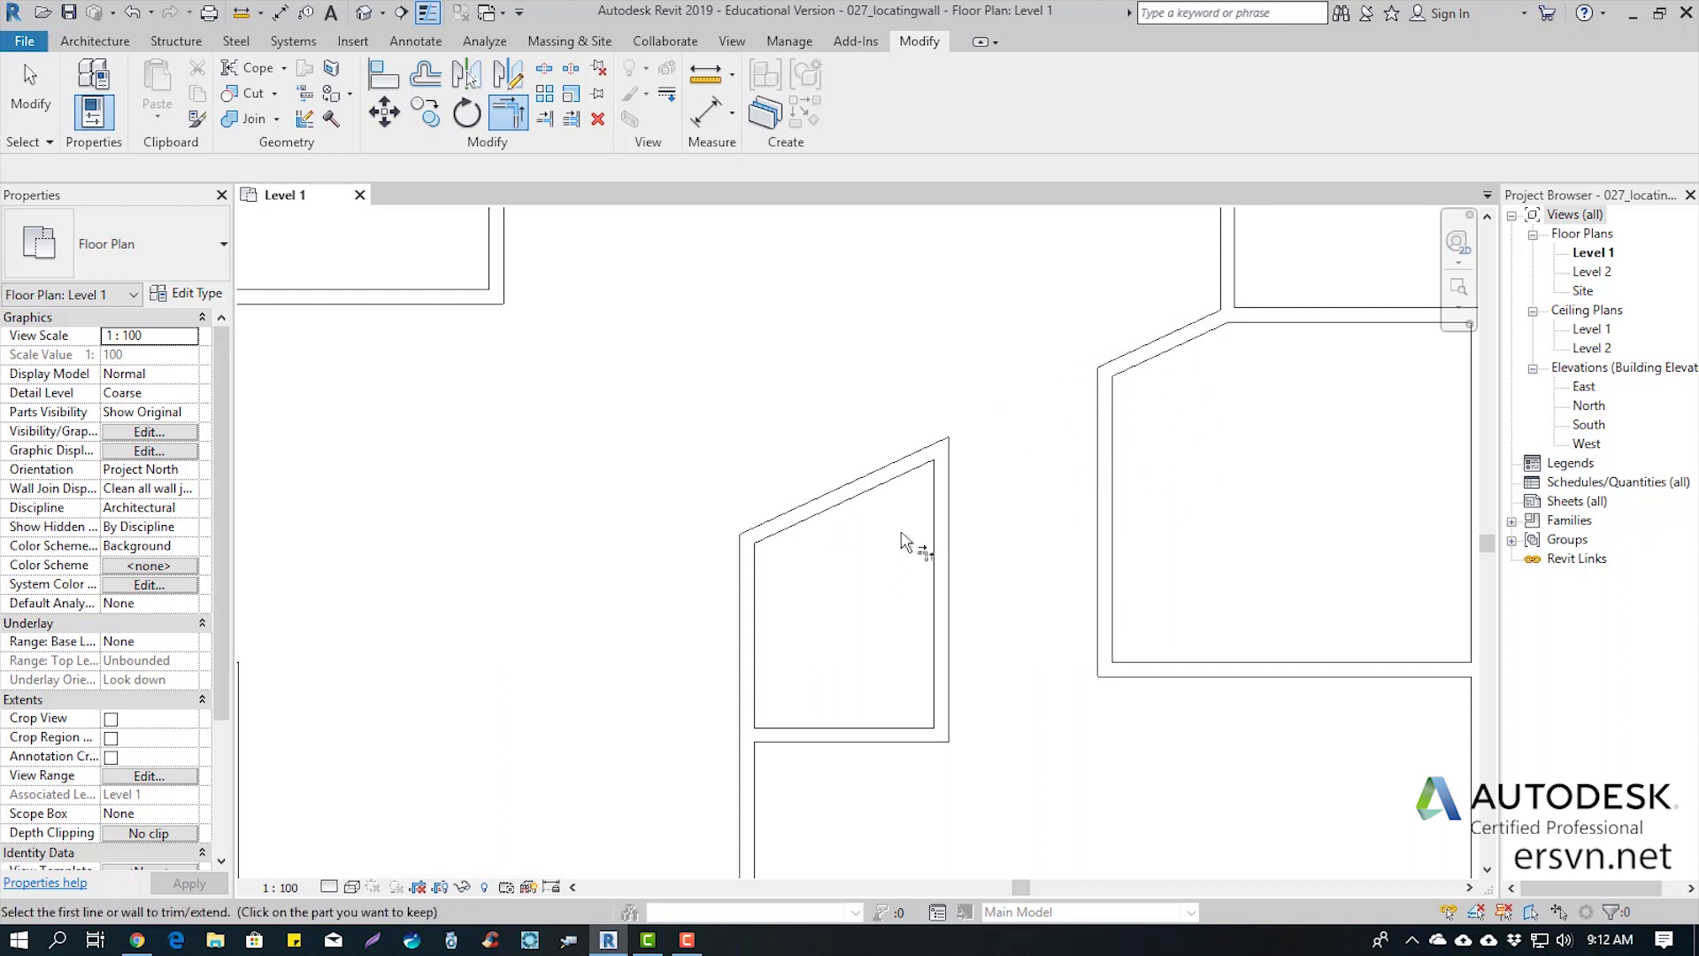
Extend the left angled-wall piece to rejoin the right piece
{"action": "scroll", "coordinate": [1062, 508], "scroll_direction": "down", "scroll_amount": 2}
{"action": "scroll", "coordinate": [1053, 511], "scroll_direction": "down", "scroll_amount": 1}
{"action": "scroll", "coordinate": [882, 493], "scroll_direction": "up", "scroll_amount": 2}
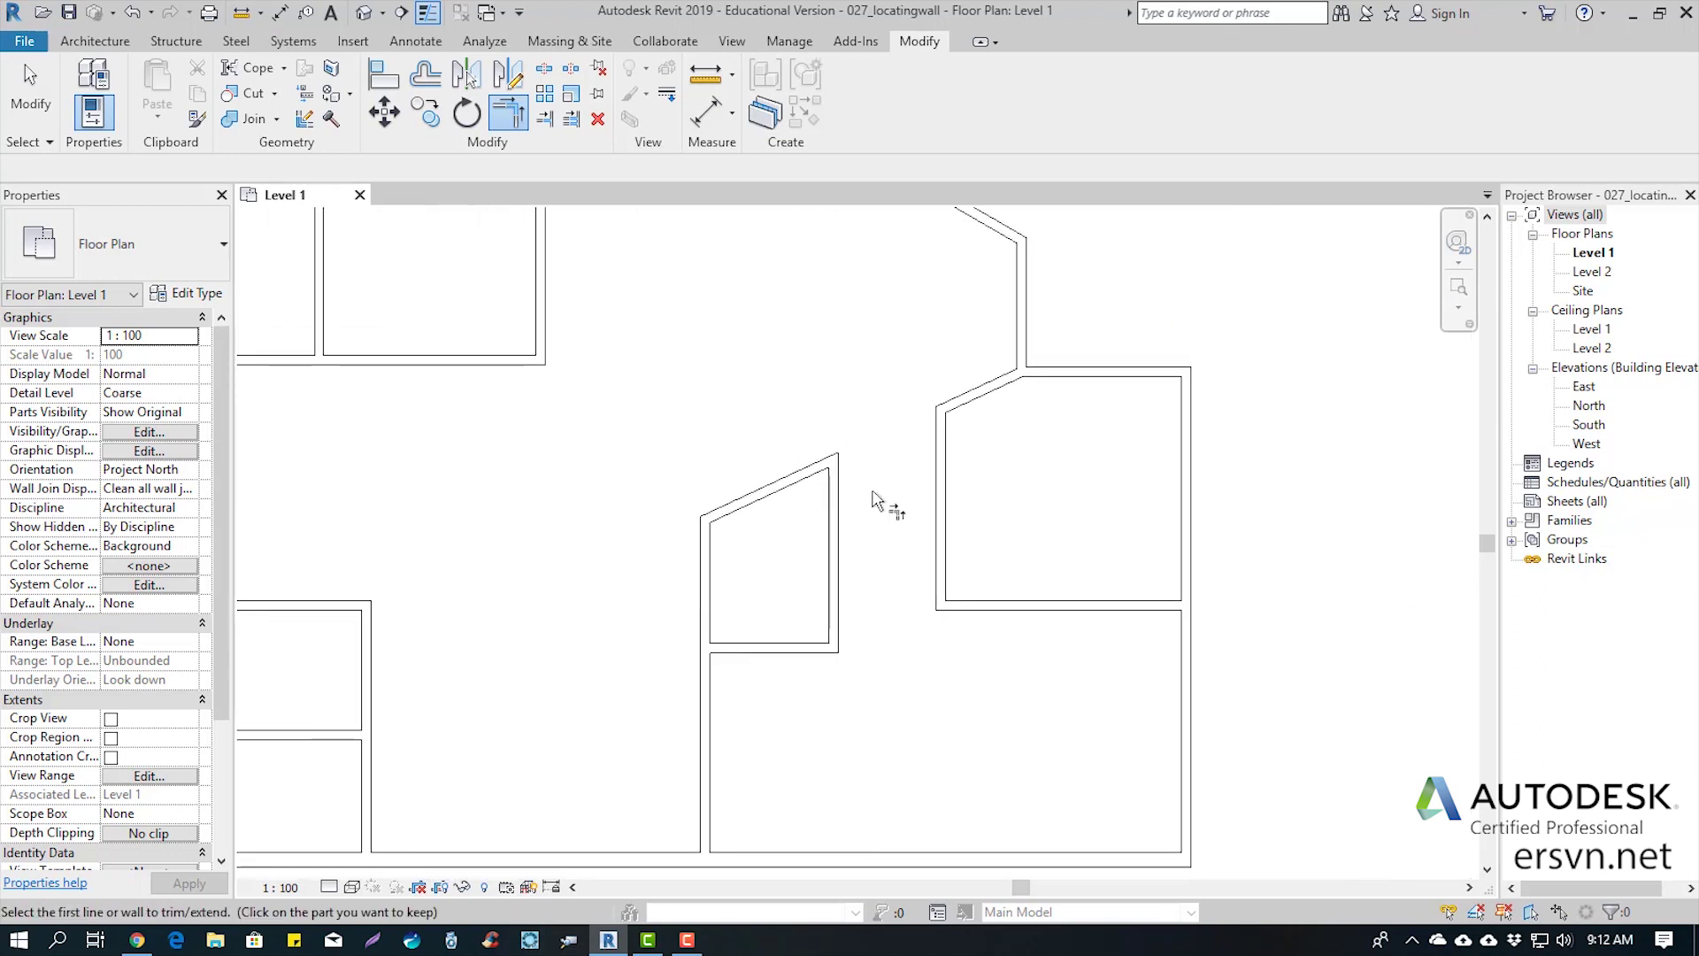
{"action": "scroll", "coordinate": [876, 494], "scroll_direction": "up", "scroll_amount": 2}
{"action": "left_click", "coordinate": [903, 478]}
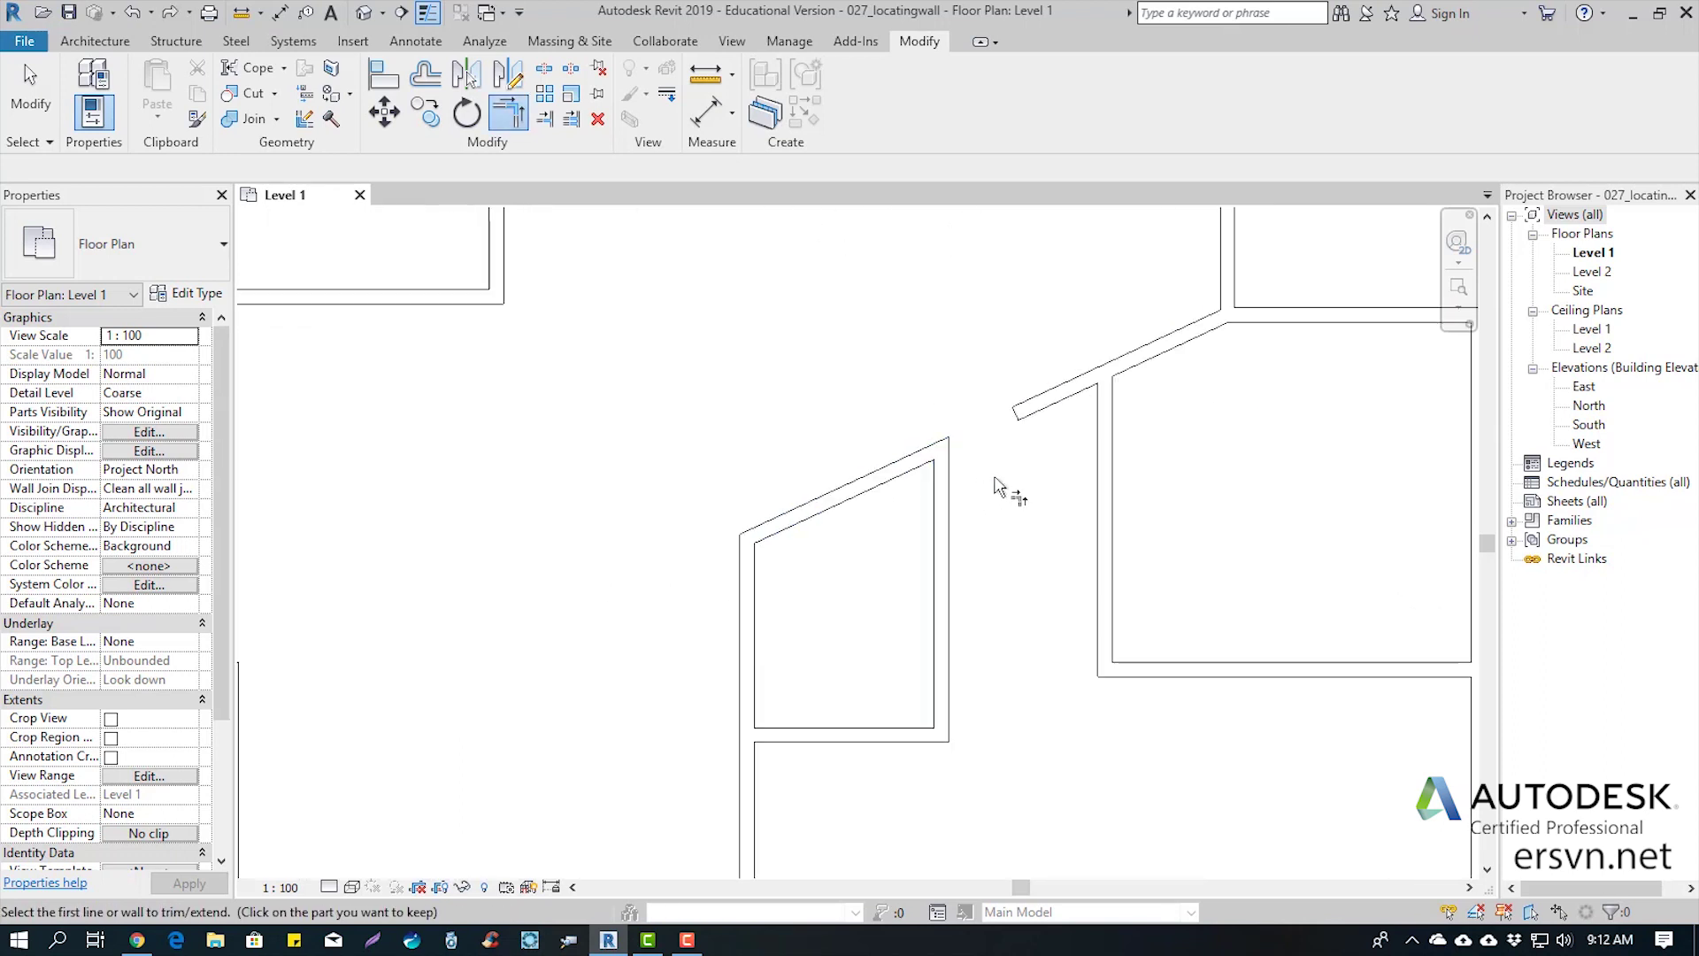
{"action": "left_click", "coordinate": [1009, 469]}
{"action": "key", "text": "Escape"}
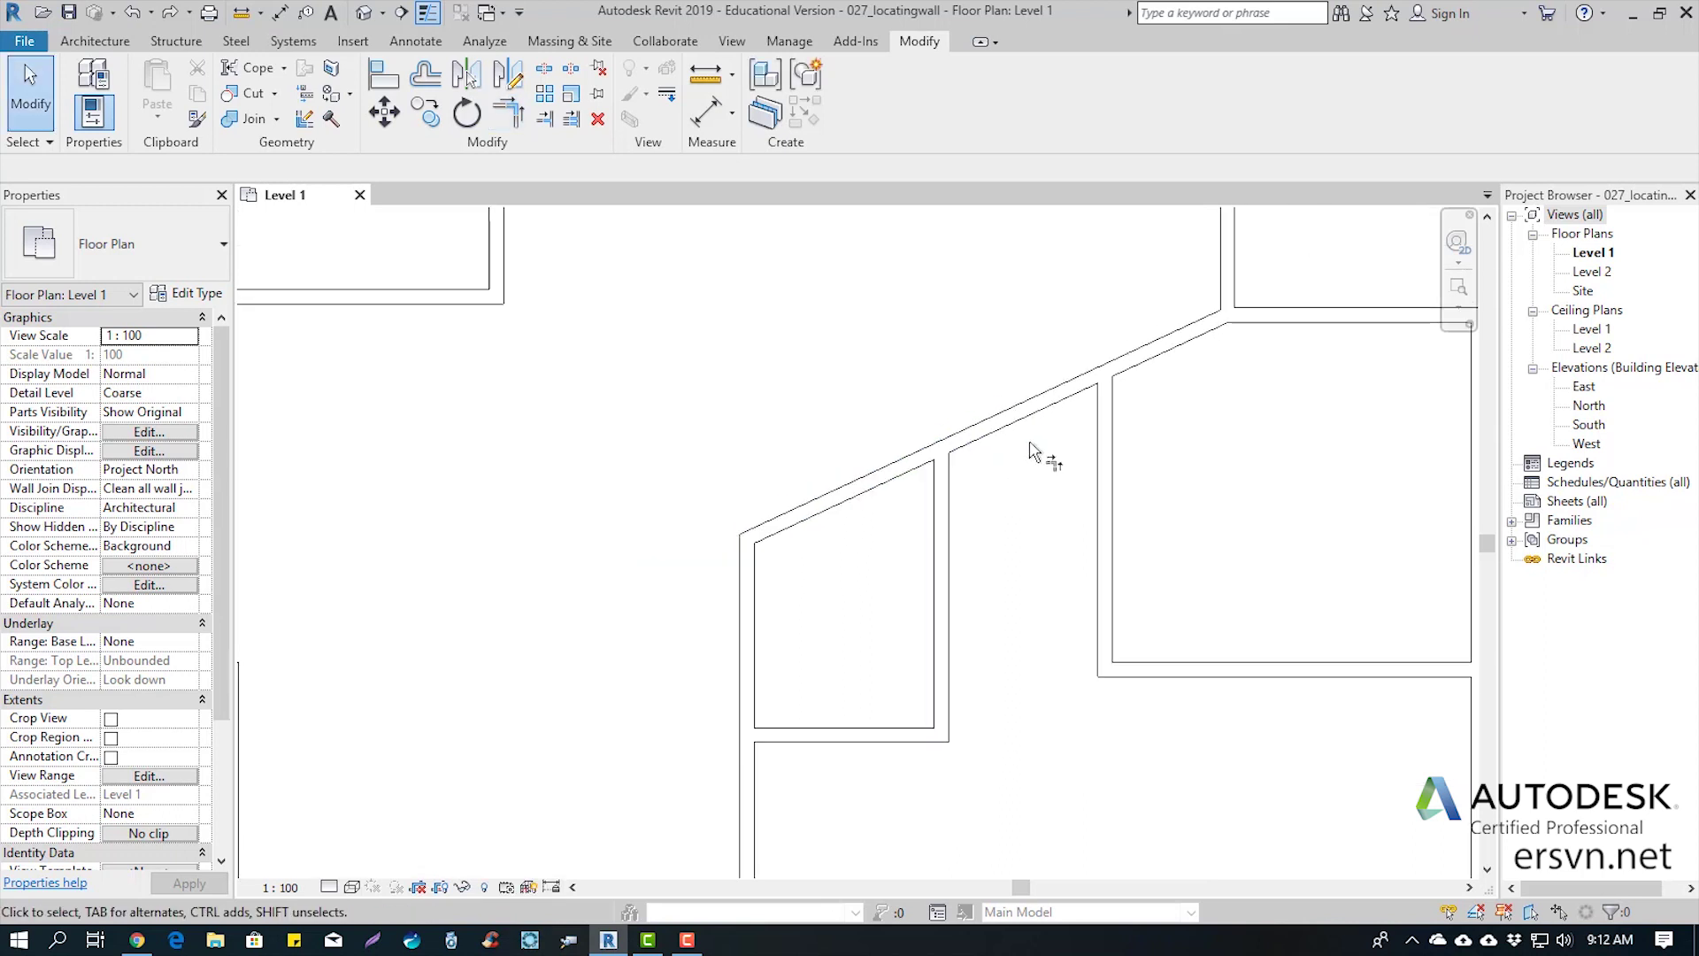
{"action": "mouse_move", "coordinate": [1004, 484]}
{"action": "middle_mouse_down"}
{"action": "mouse_move", "coordinate": [954, 465]}
{"action": "mouse_move", "coordinate": [1050, 466]}
{"action": "mouse_move", "coordinate": [1027, 455]}
{"action": "mouse_move", "coordinate": [908, 508]}
{"action": "middle_mouse_up"}
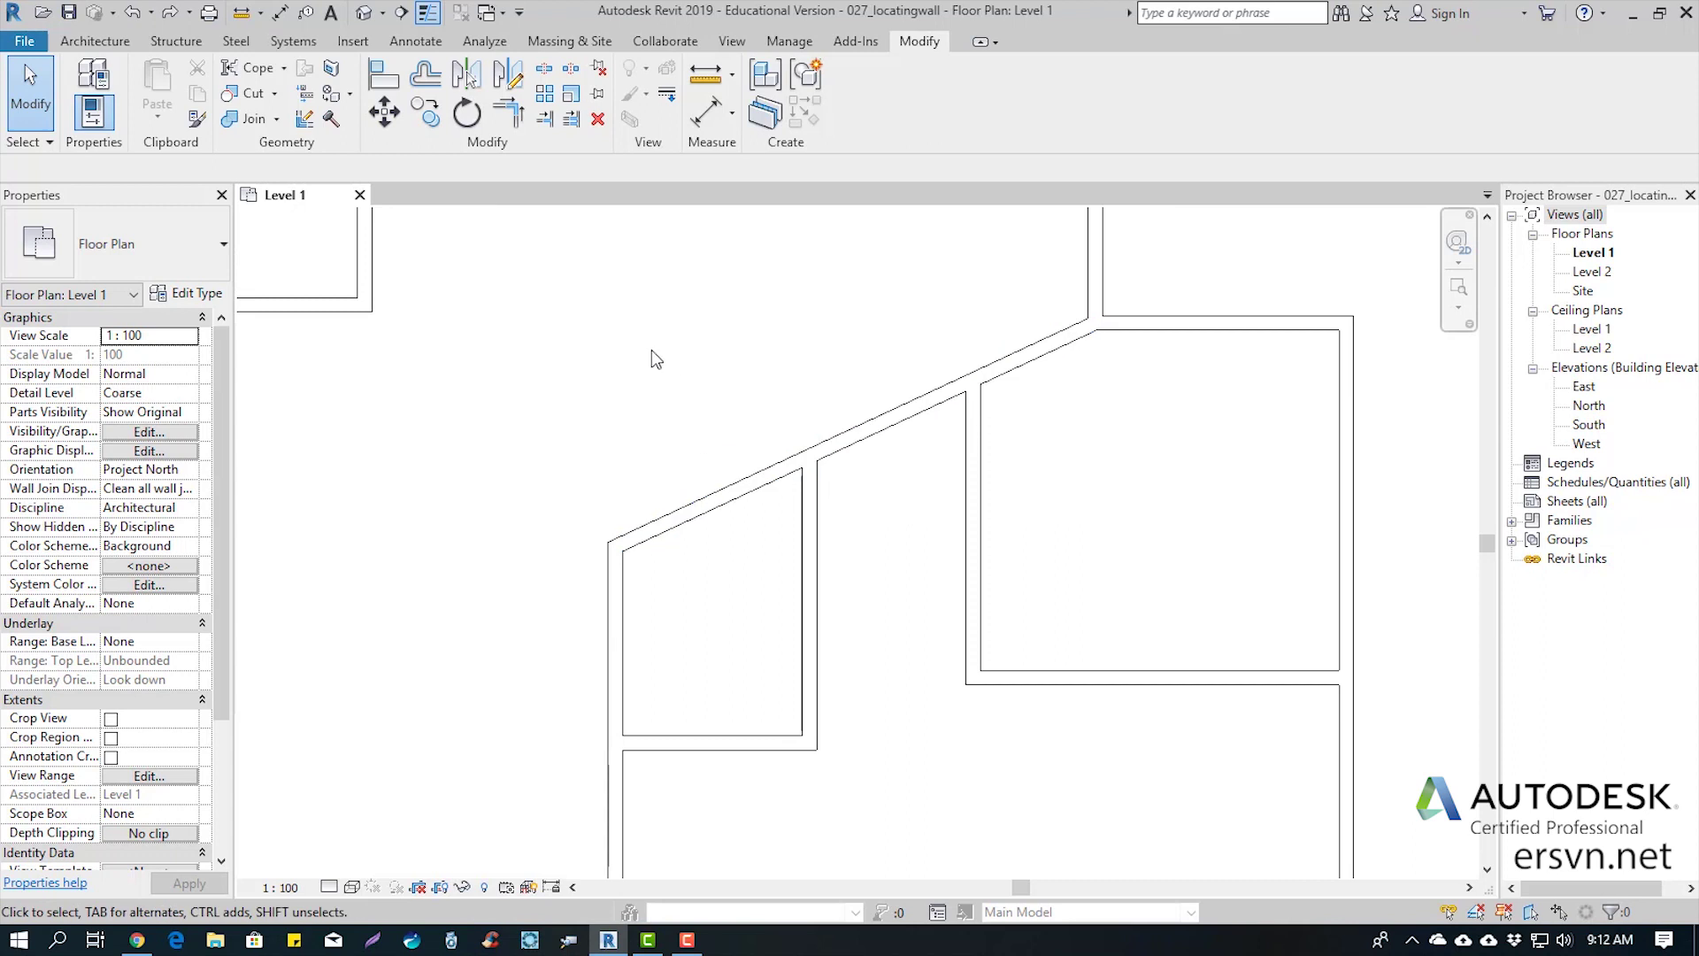
Split the angled wall with Delete Inner Segment, removing its stretch between the small rooms
{"action": "left_click", "coordinate": [543, 71]}
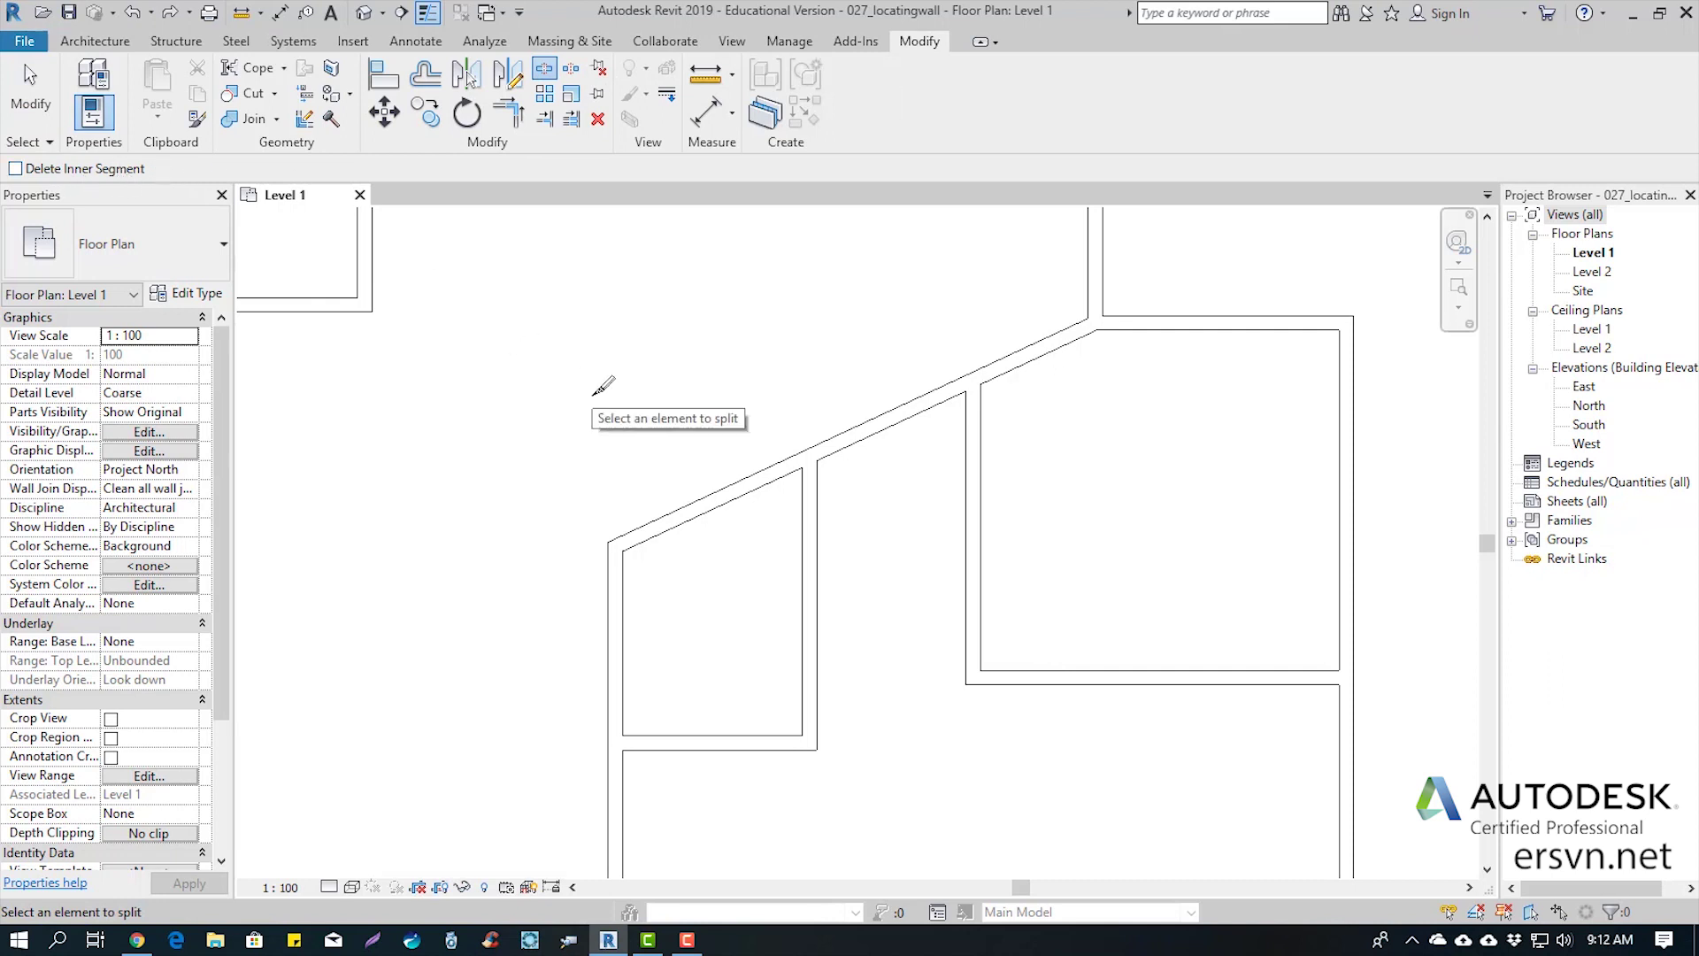
{"action": "left_click", "coordinate": [15, 168]}
{"action": "scroll", "coordinate": [808, 464], "scroll_direction": "up", "scroll_amount": 2}
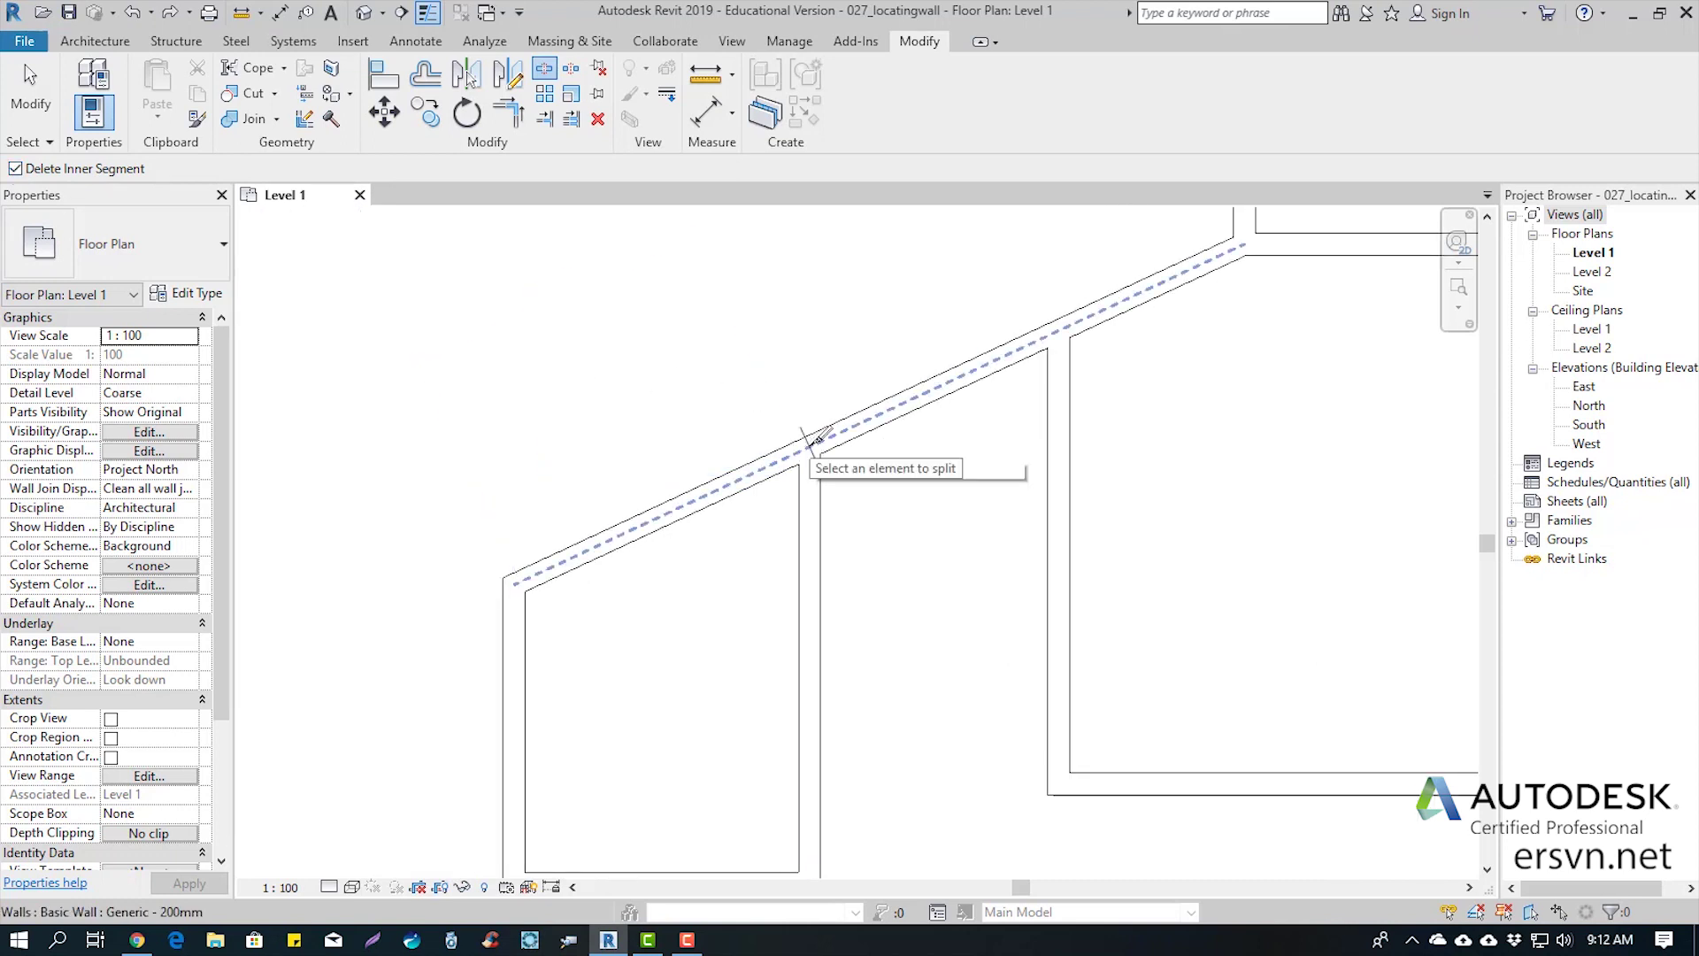
{"action": "left_click", "coordinate": [1068, 332]}
{"action": "scroll", "coordinate": [1024, 463], "scroll_direction": "down", "scroll_amount": 2}
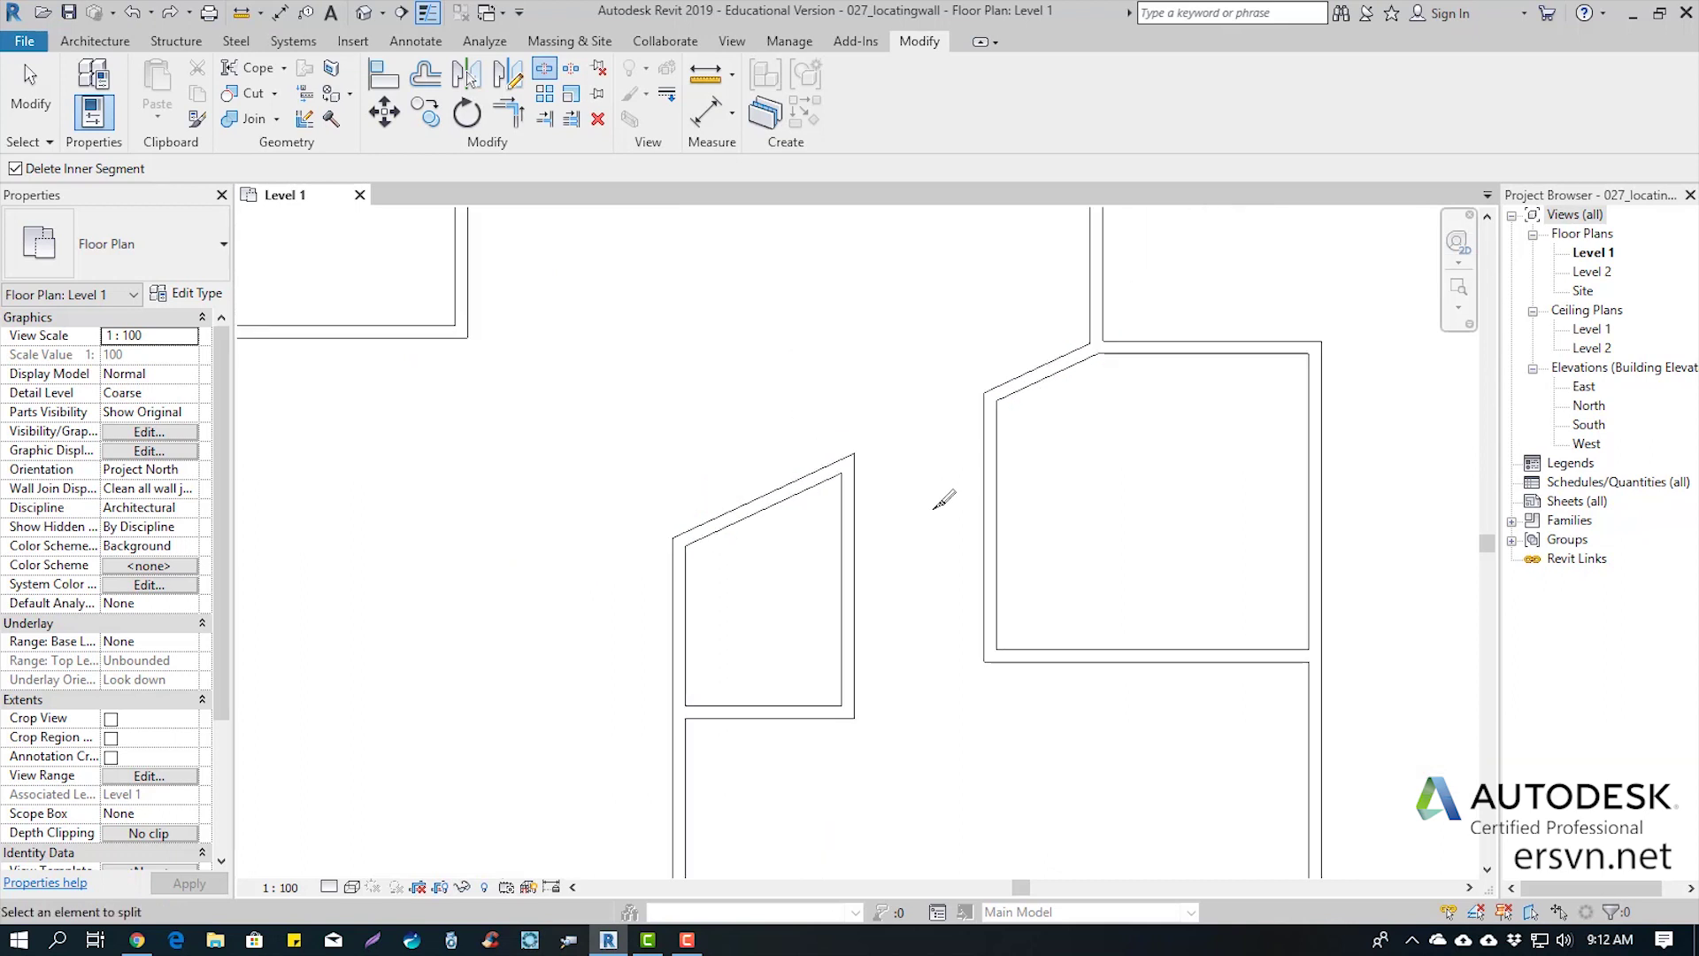
{"action": "key", "text": "Escape"}
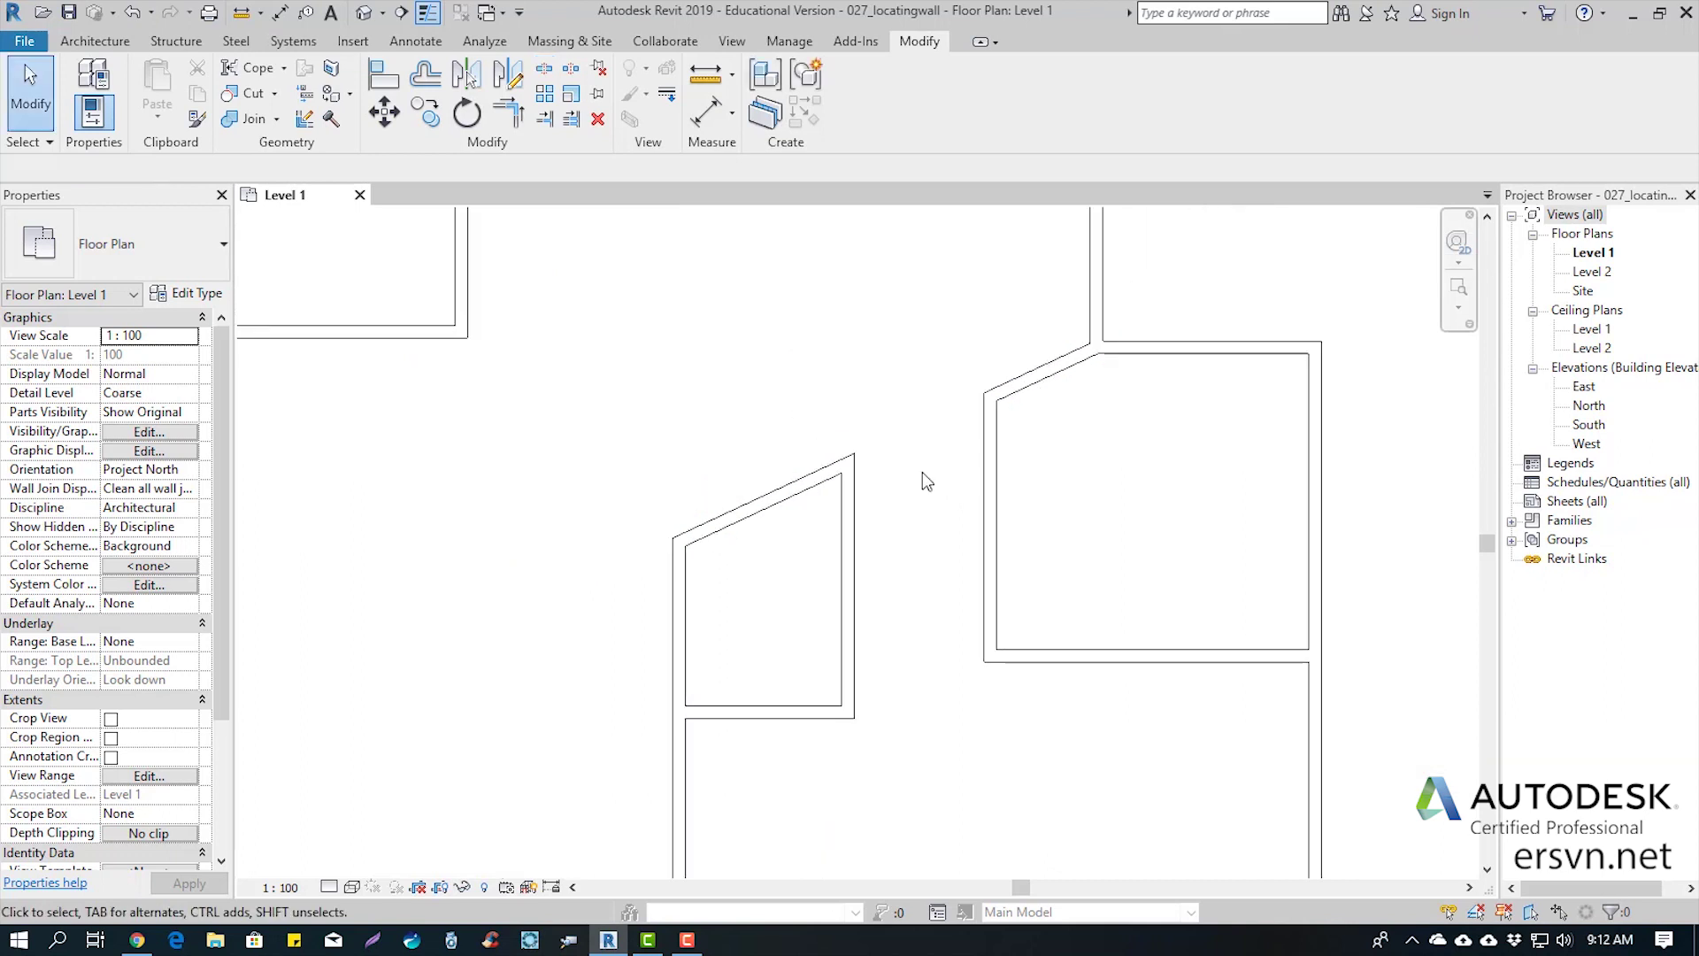
{"action": "scroll", "coordinate": [954, 512], "scroll_direction": "down", "scroll_amount": 2}
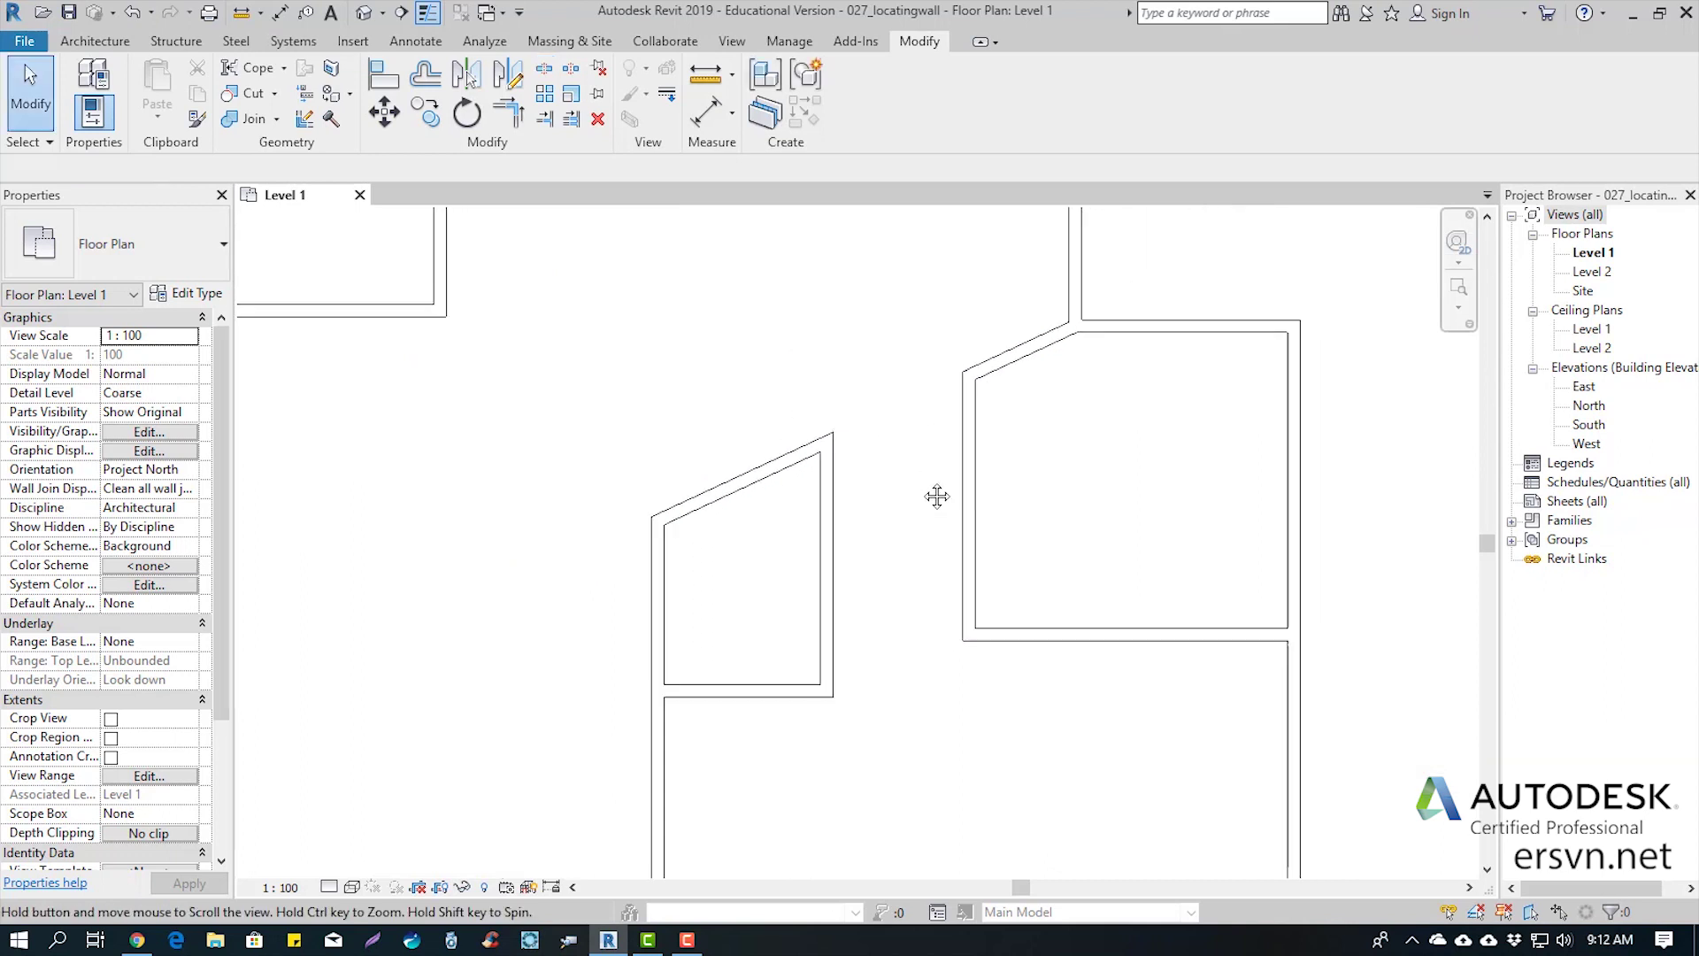
{"action": "scroll", "coordinate": [933, 493], "scroll_direction": "down", "scroll_amount": 3}
{"action": "middle_click_drag", "start_coordinate": [946, 504], "coordinate": [1095, 534]}
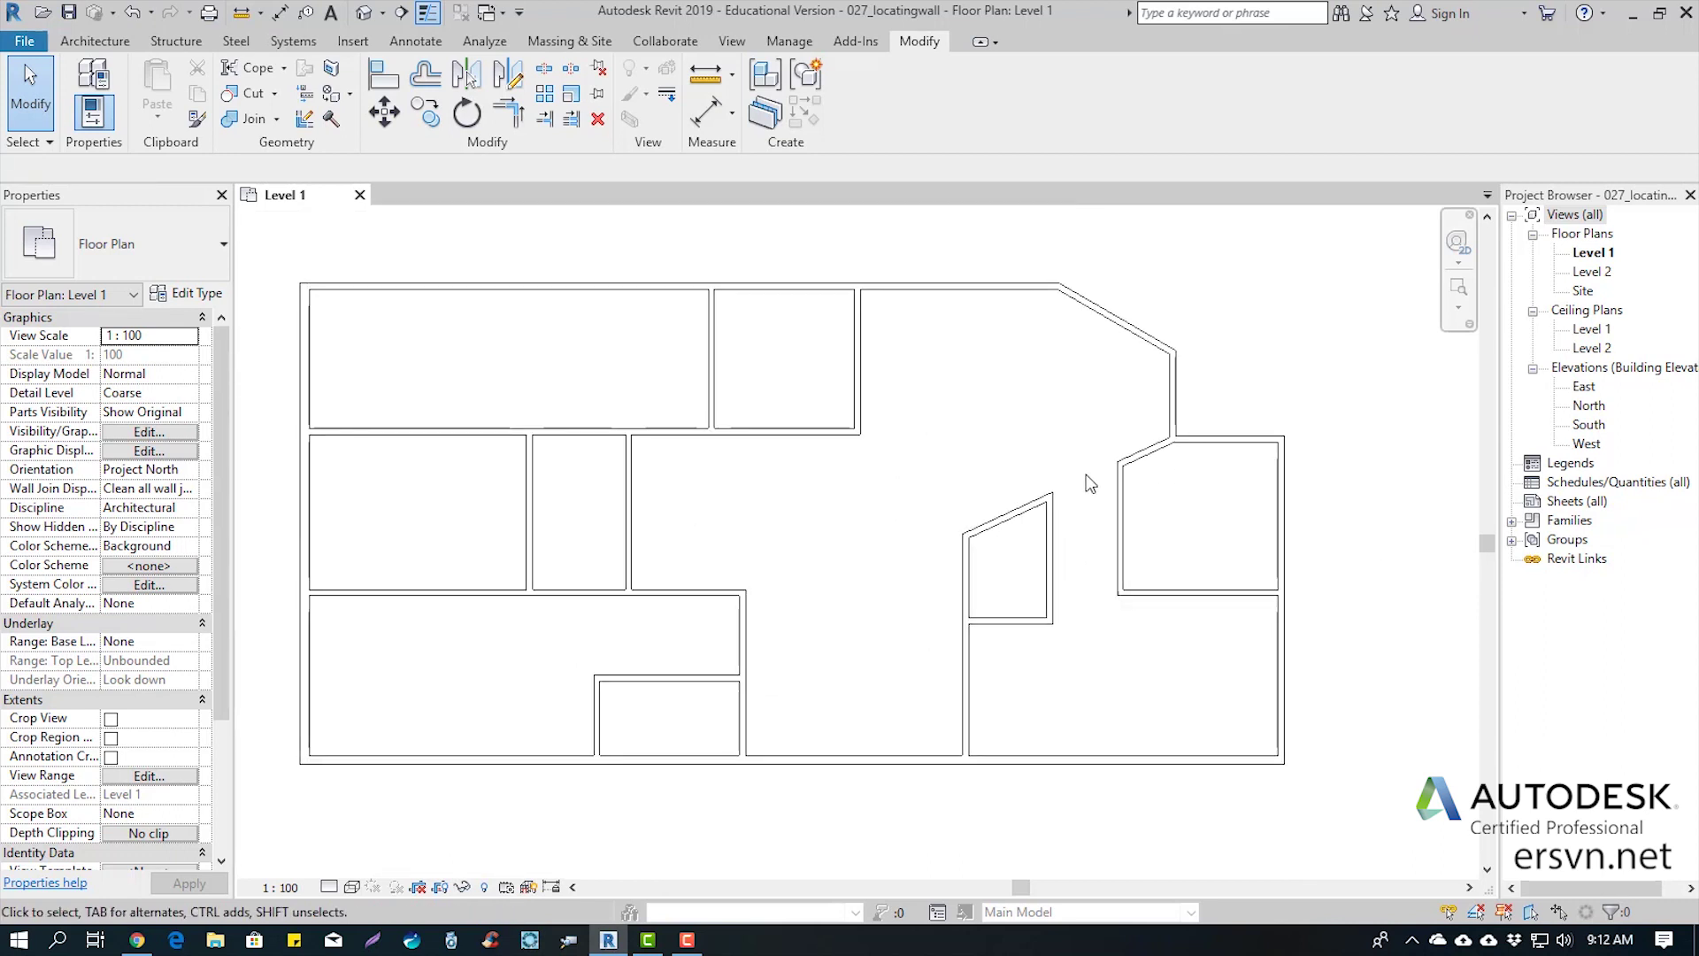